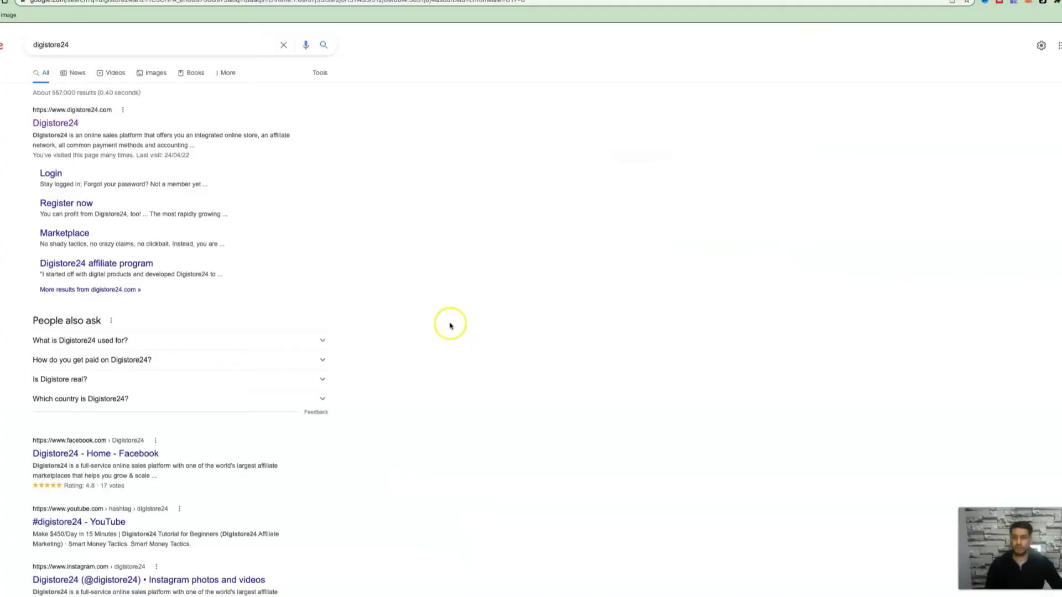
- Open the top Digistore24 result from the digistore24 Google search
click(71, 129)
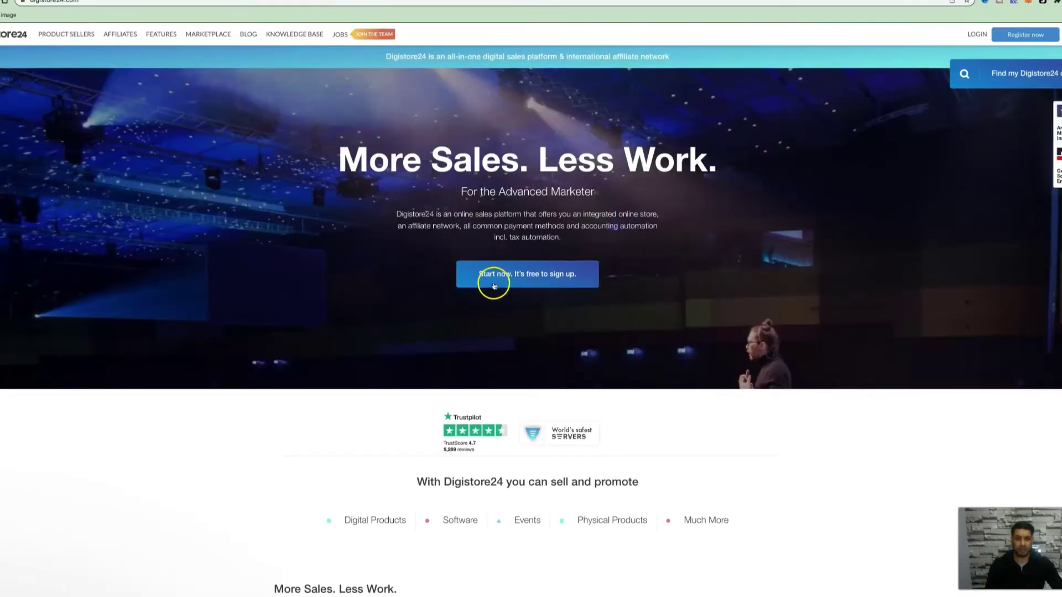
- Start a free Digistore24 sign-up as an affiliate and enter a user name
click(562, 284)
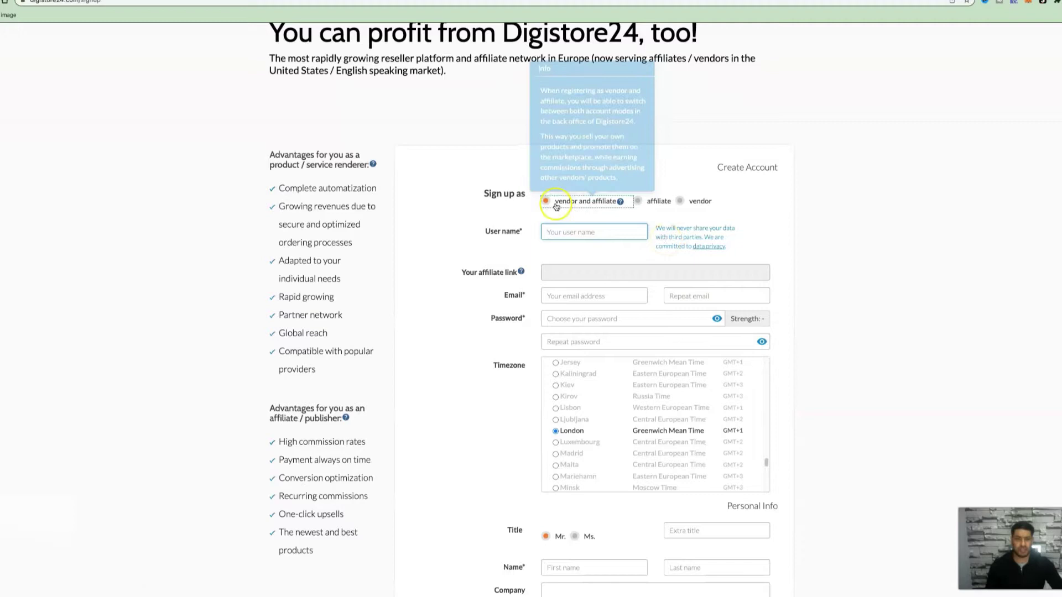
click(639, 202)
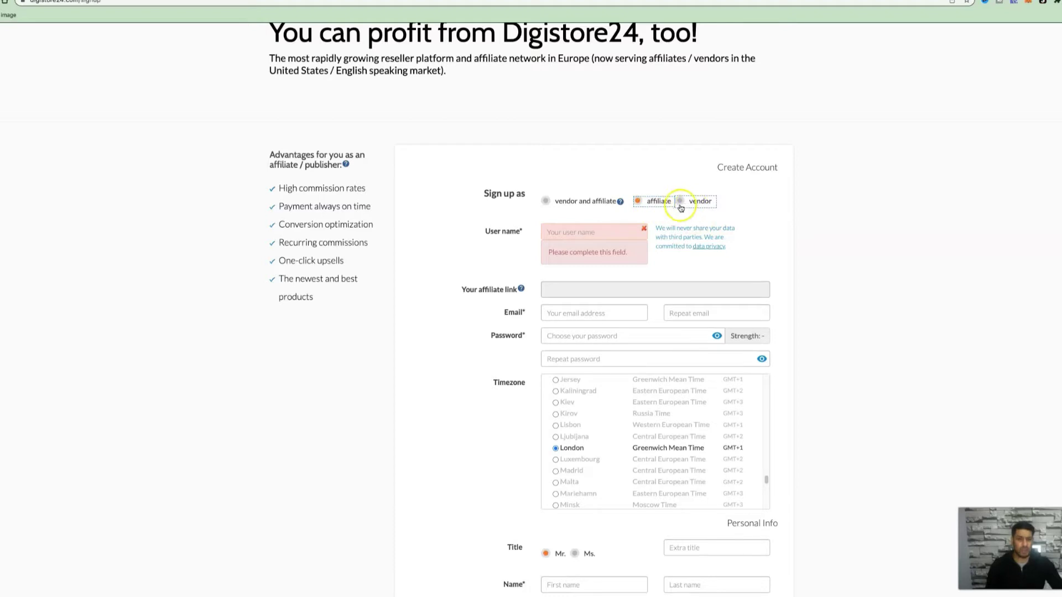
click(575, 235)
text(babarm)
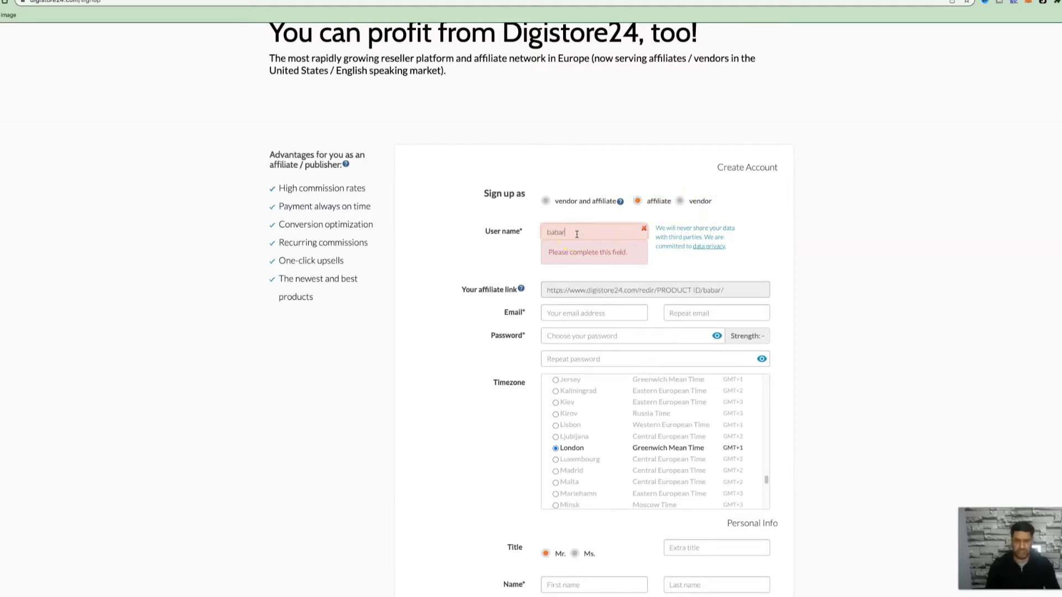
click(735, 295)
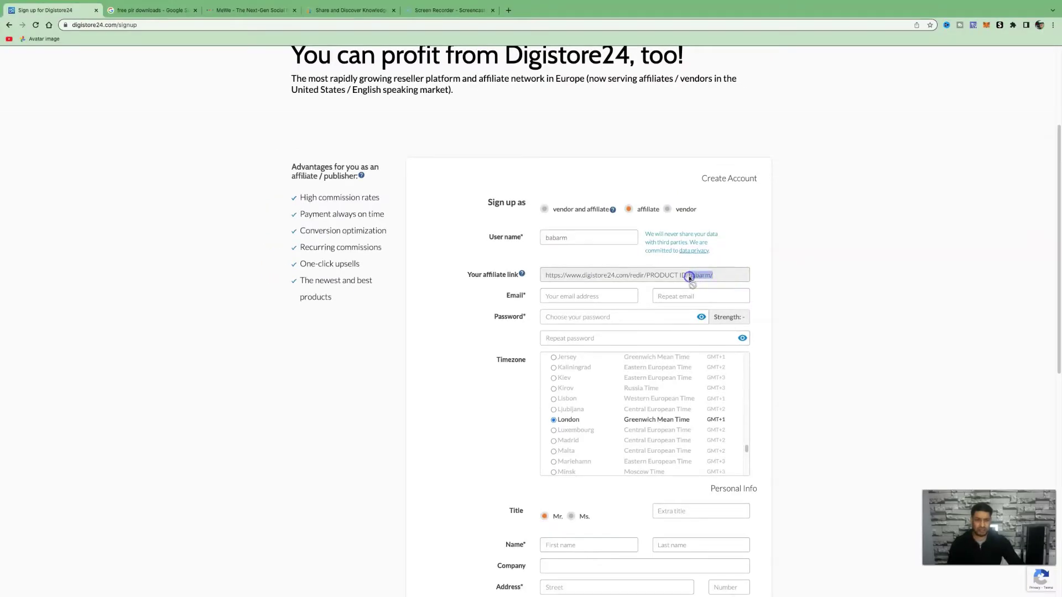
- Log in to the existing account instead to reach the affiliate dashboard
scroll(689, 278, down, 2)
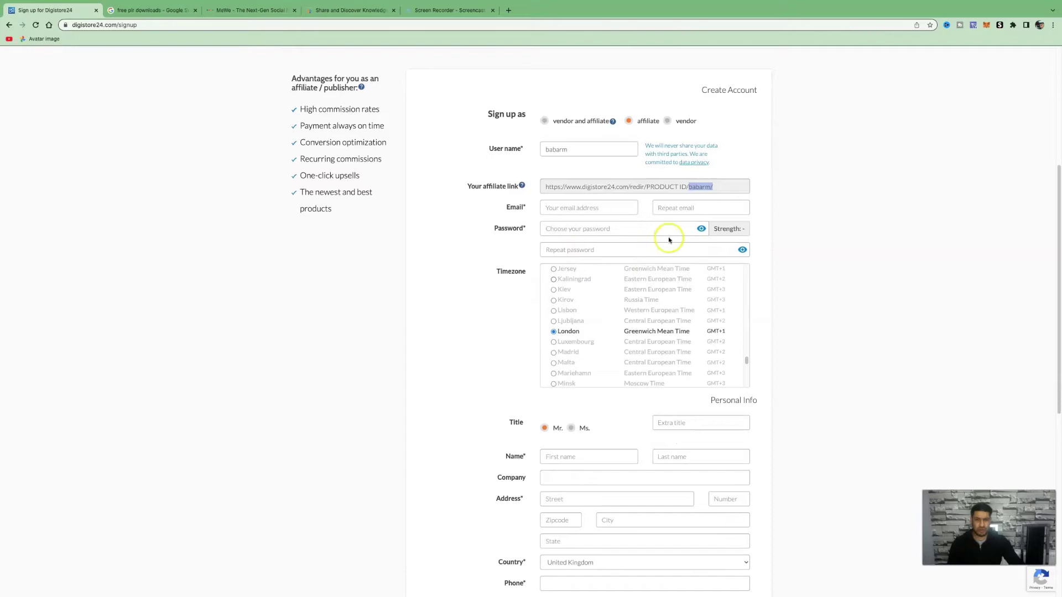
scroll(669, 243, down, 3)
scroll(646, 348, down, 5)
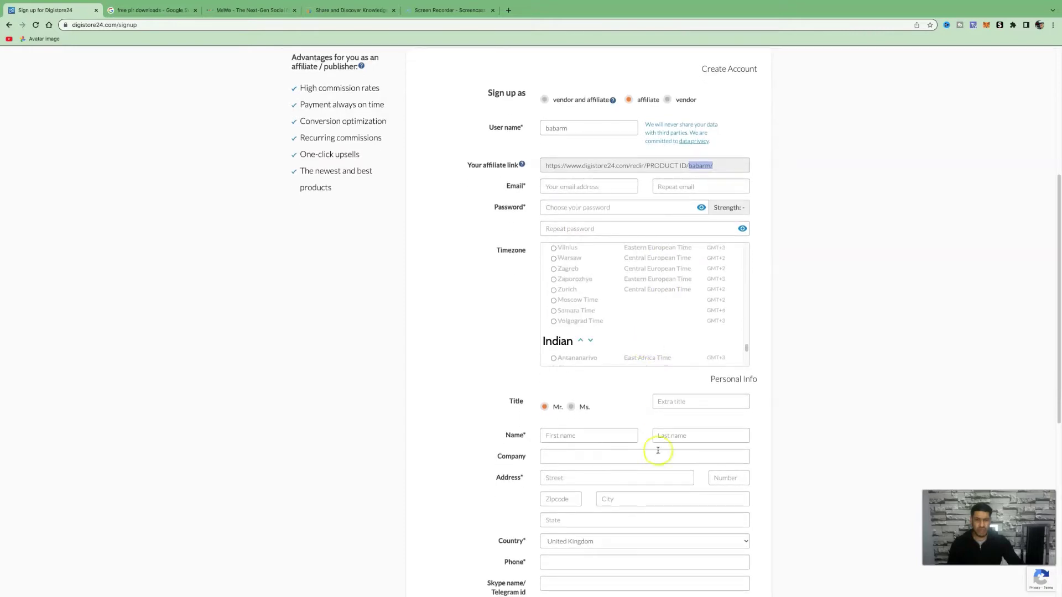
scroll(719, 374, up, 5)
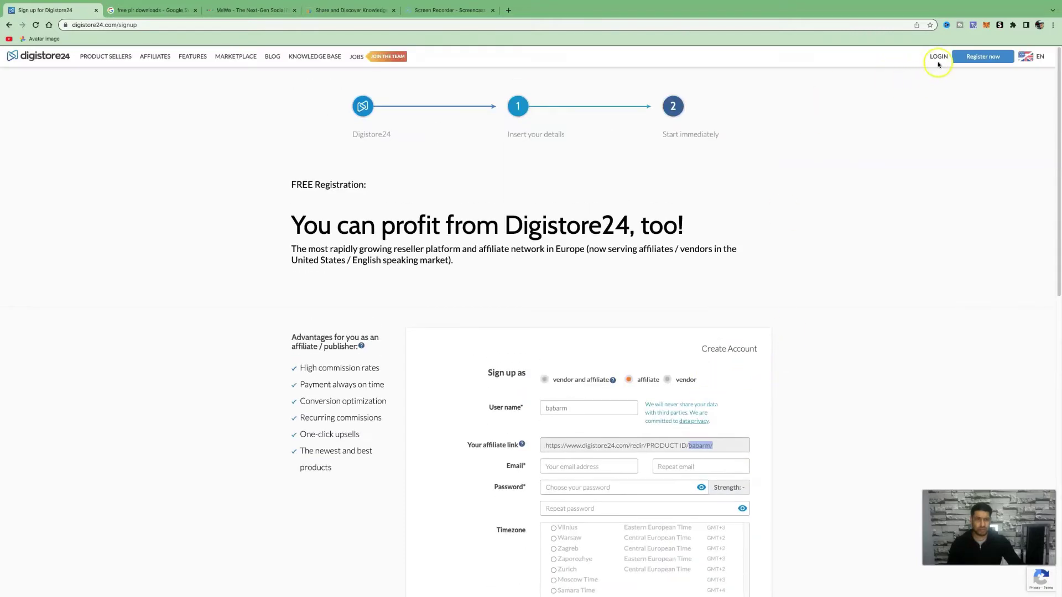
click(939, 58)
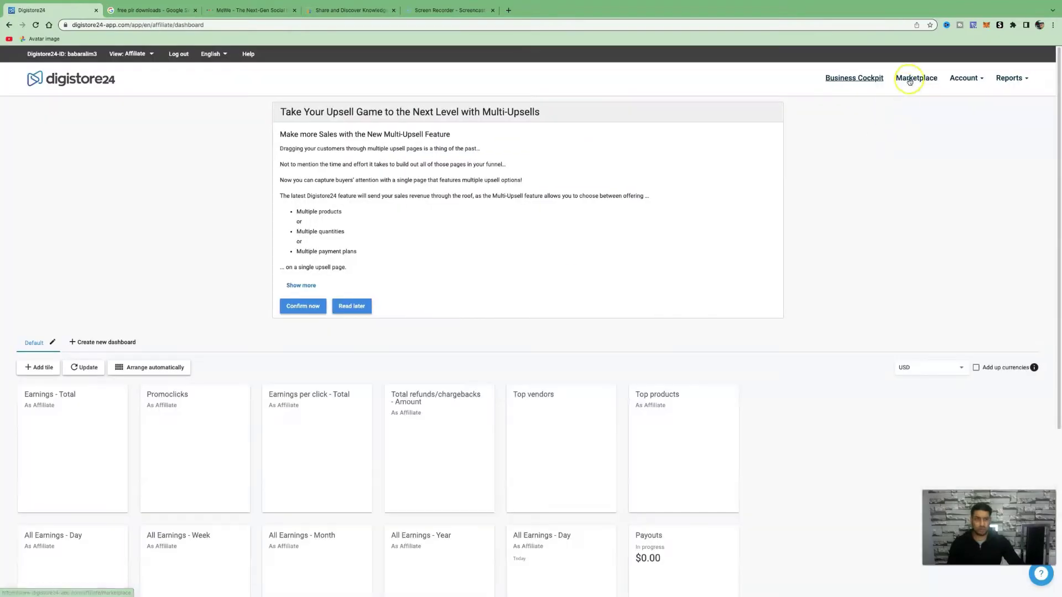
- Filter the Digistore24 marketplace to the 88 Fitness & Health digital products
click(914, 79)
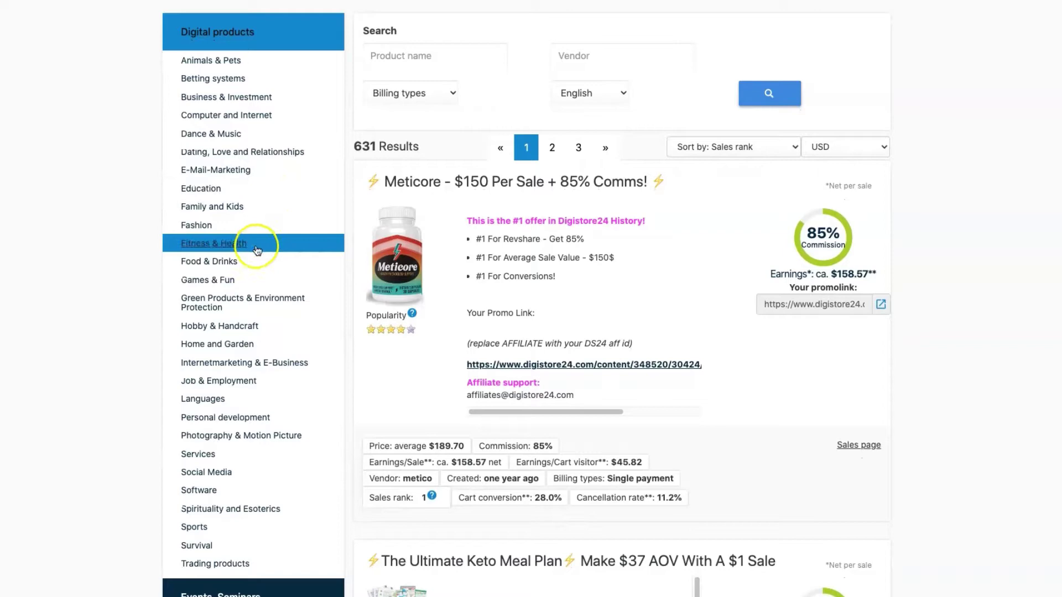
click(257, 250)
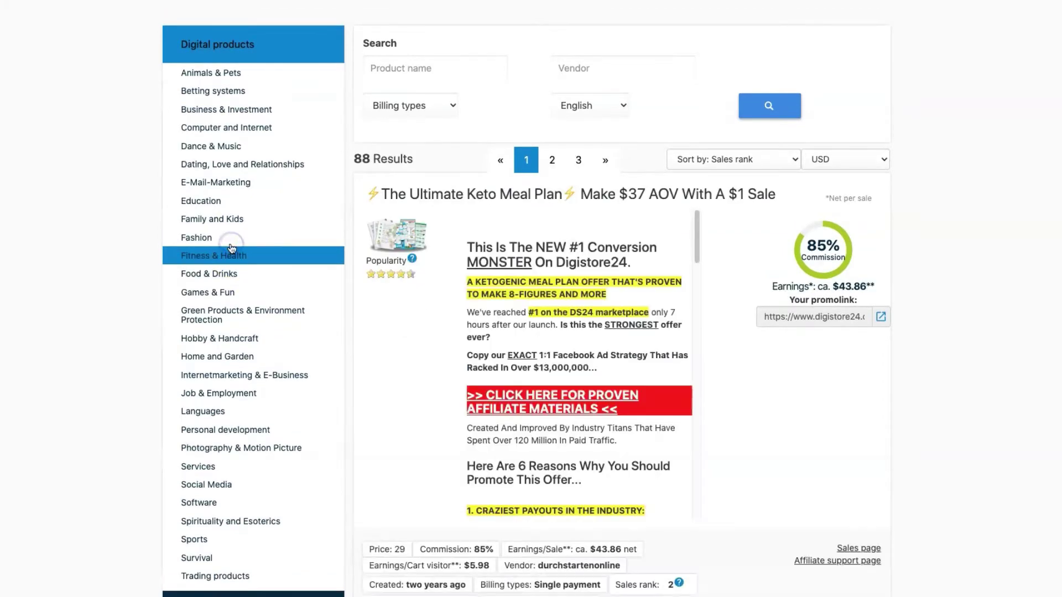
click(642, 228)
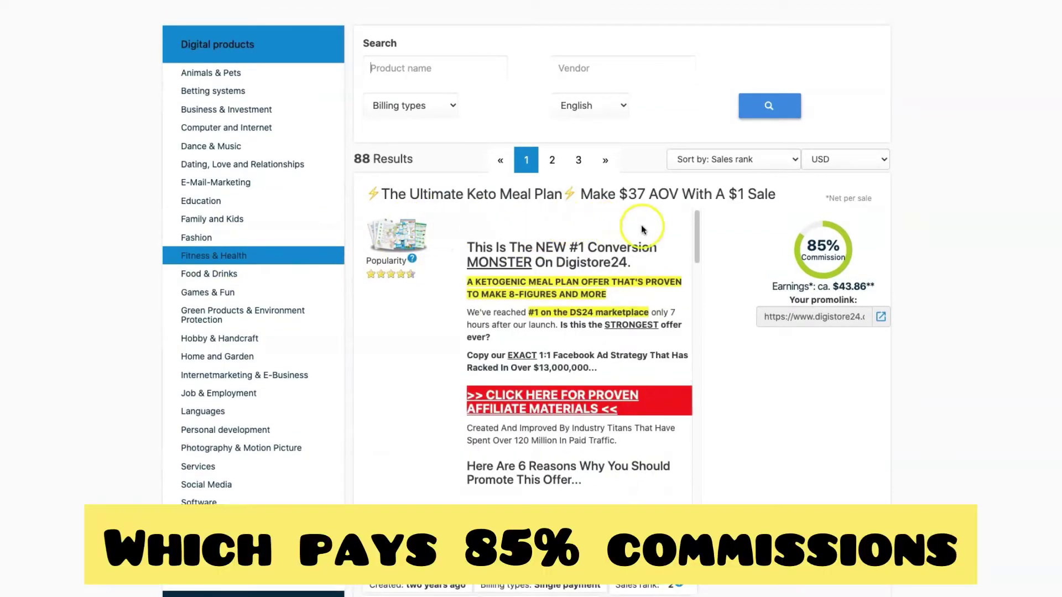
- Select the Ultimate Keto Meal Plan's full promo link for copying
scroll(404, 115, down, 3)
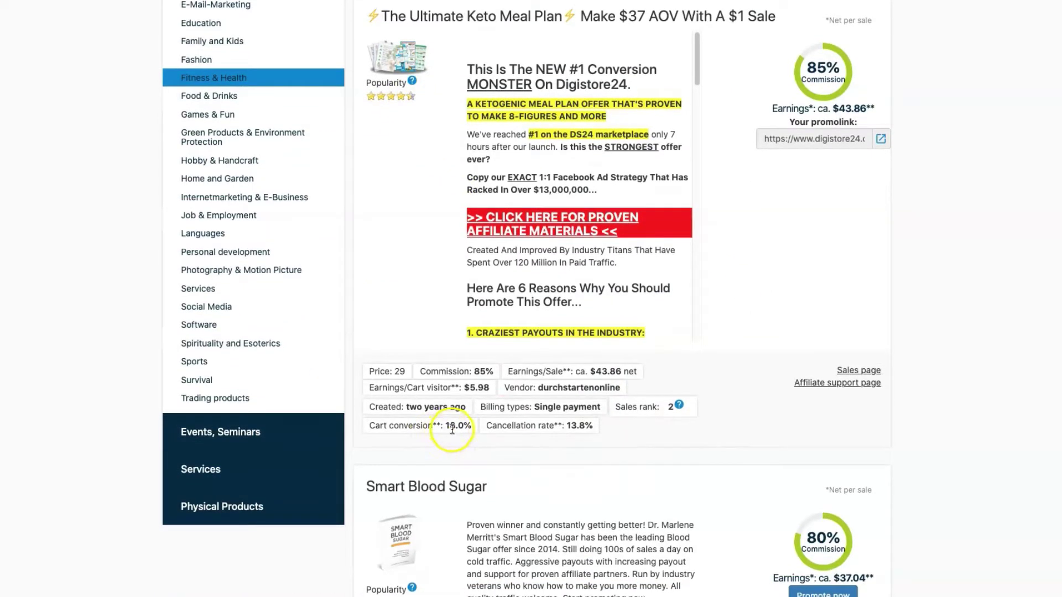
scroll(819, 415, up, 1)
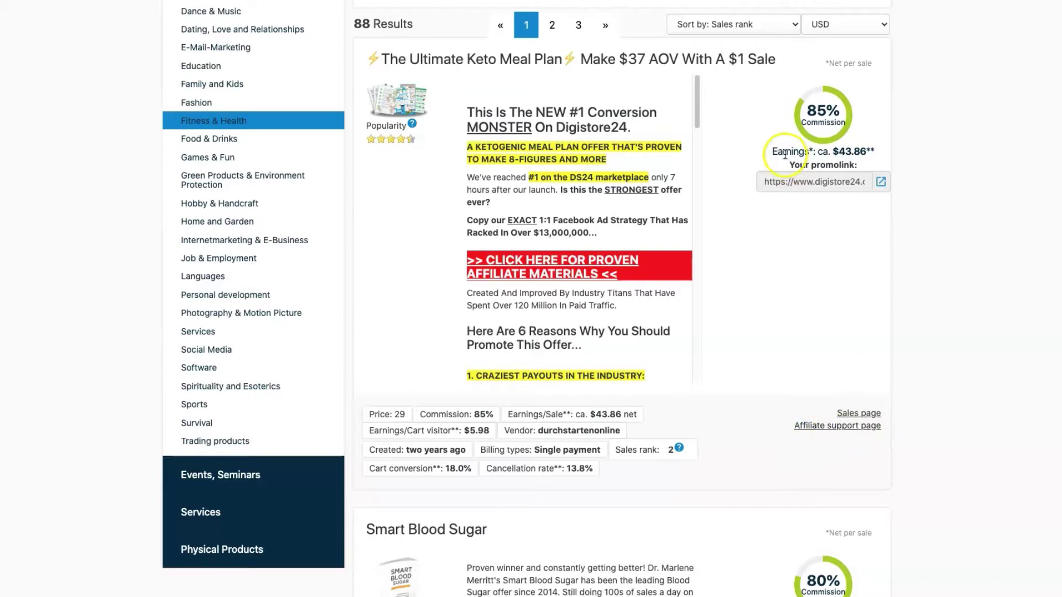
drag(766, 182, 878, 185)
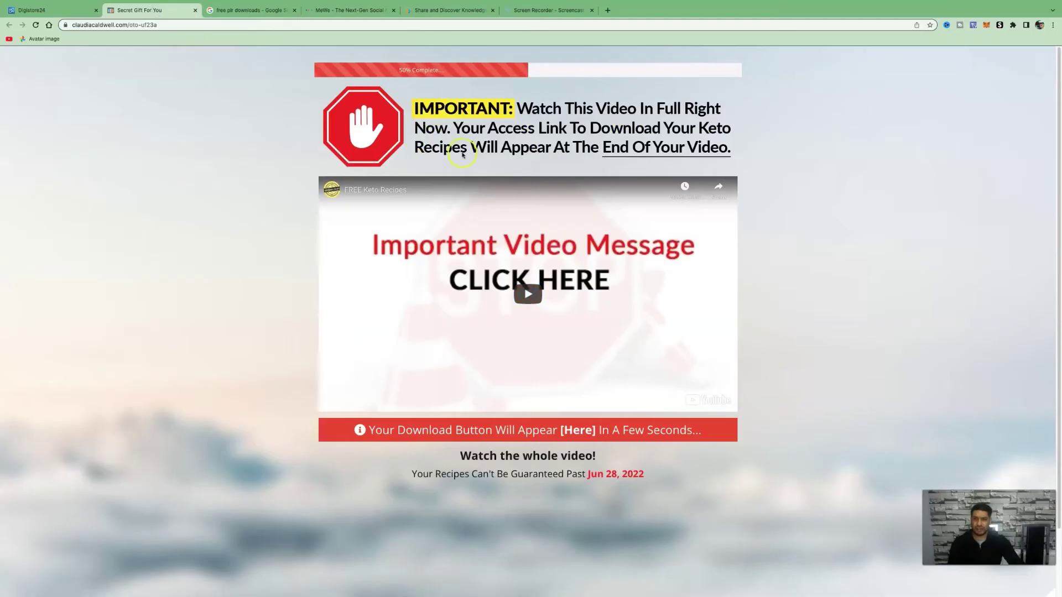
click(33, 10)
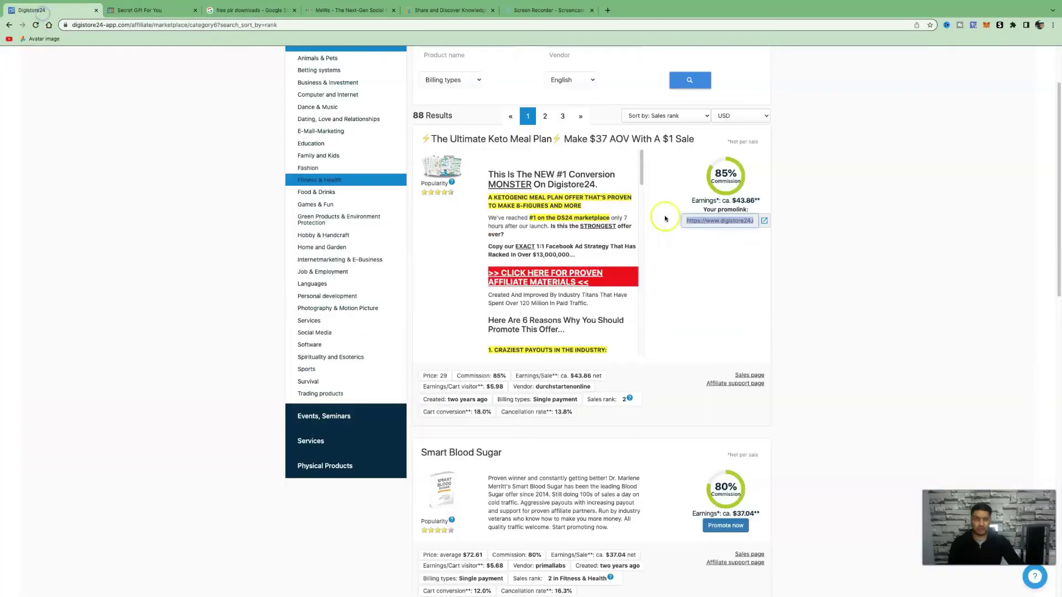
- Open freeplrdownloads.com from the 'free plr downloads' results, check Categories, and close the bottom ad
click(251, 10)
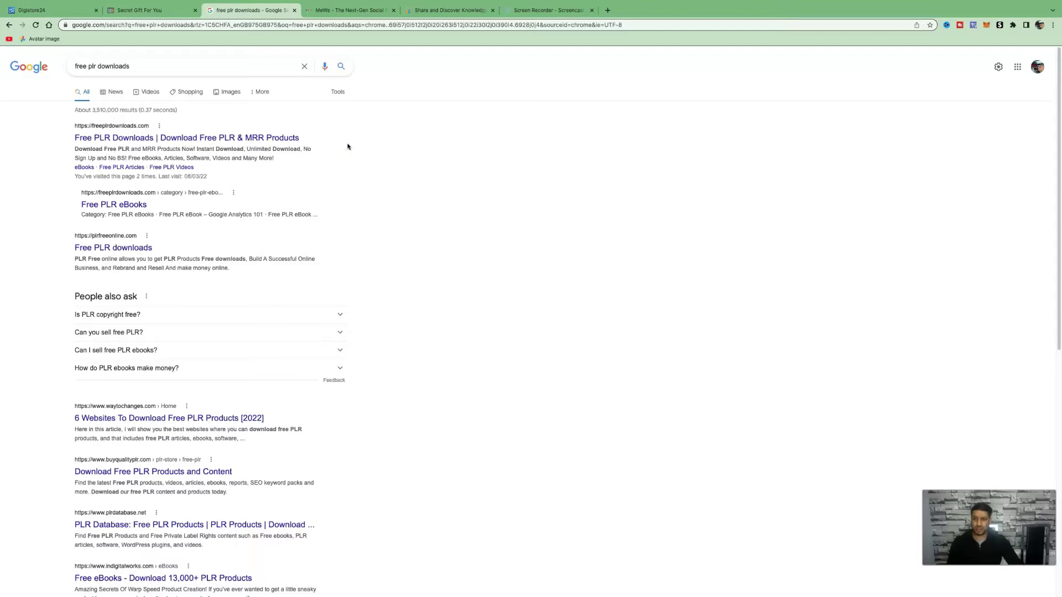
click(207, 137)
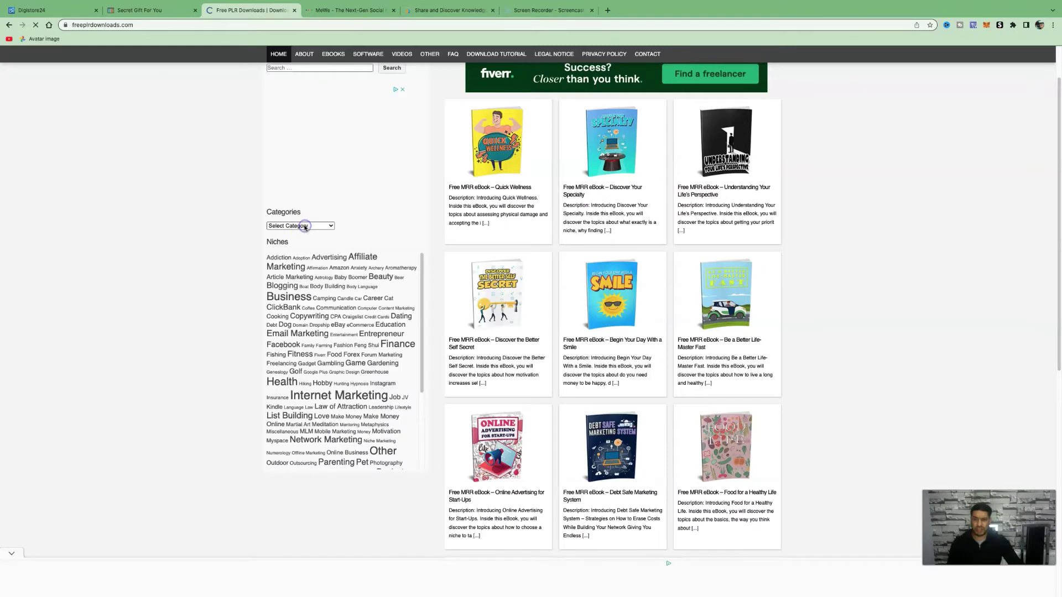
click(305, 226)
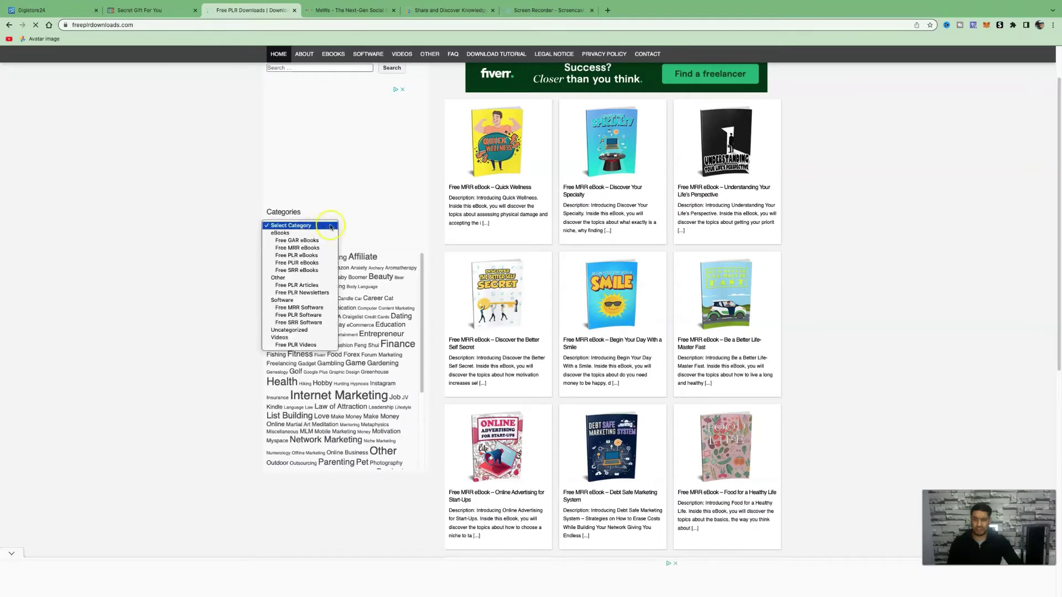
click(382, 224)
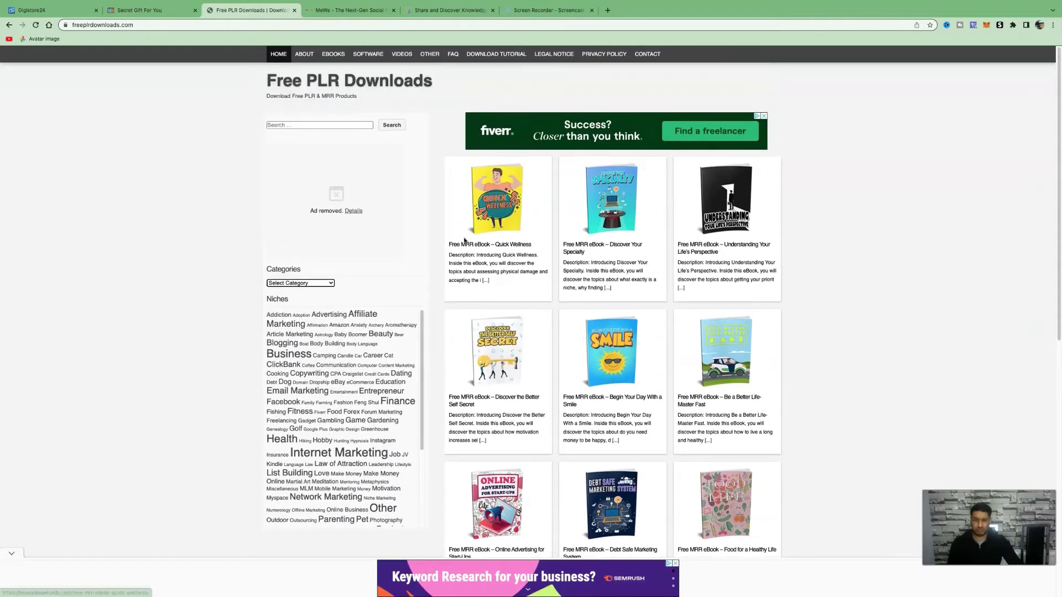
click(676, 564)
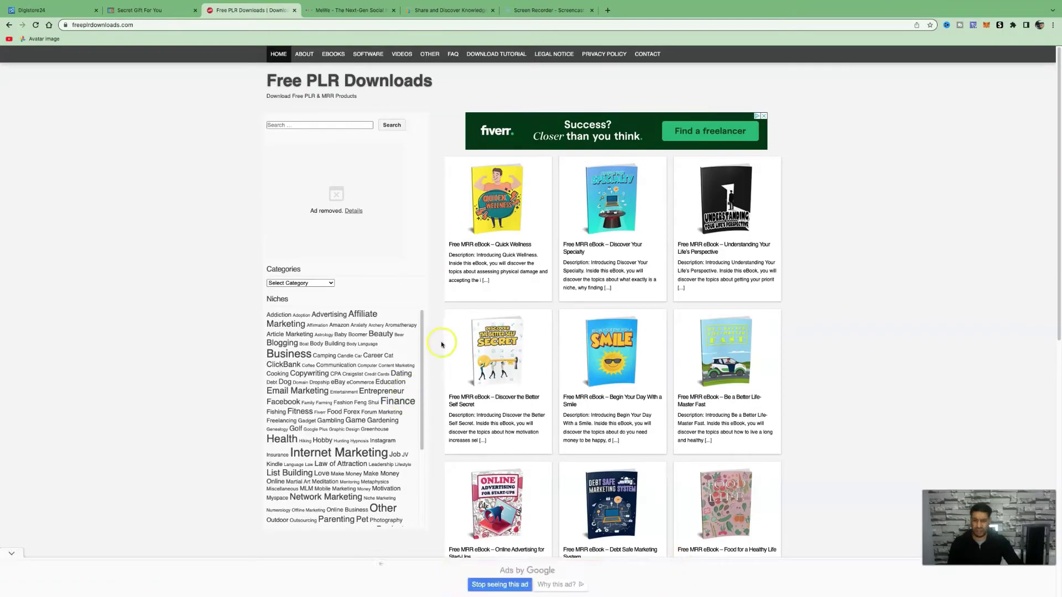
scroll(439, 339, down, 1)
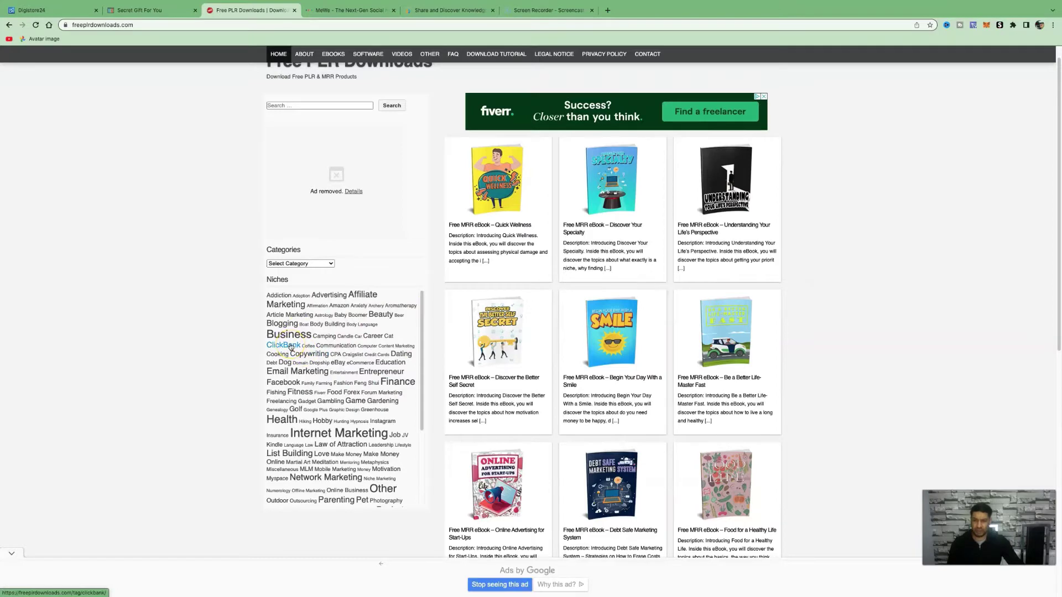
scroll(292, 376, down, 5)
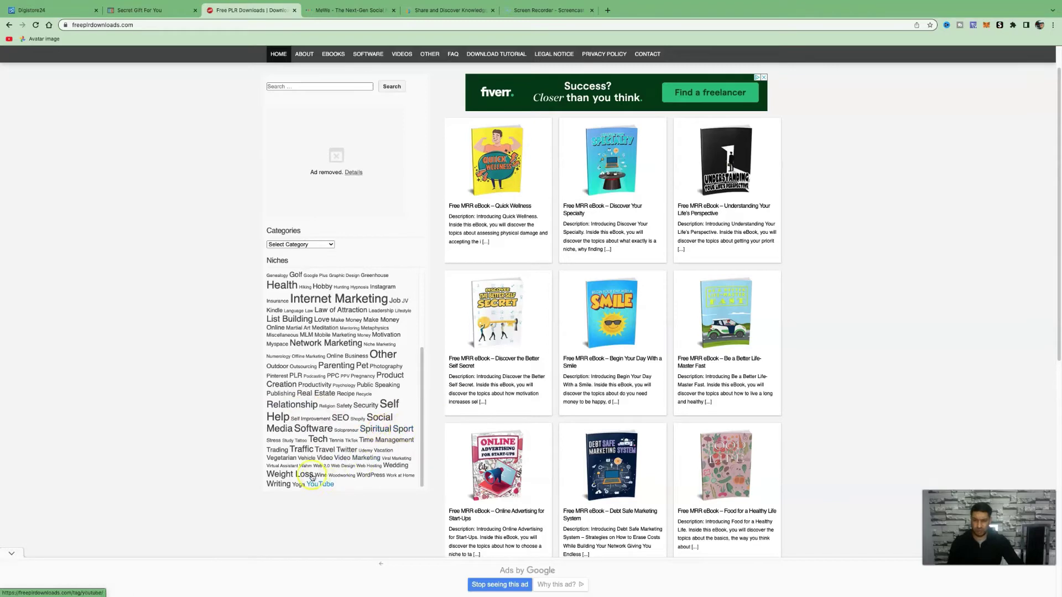
scroll(305, 460, up, 5)
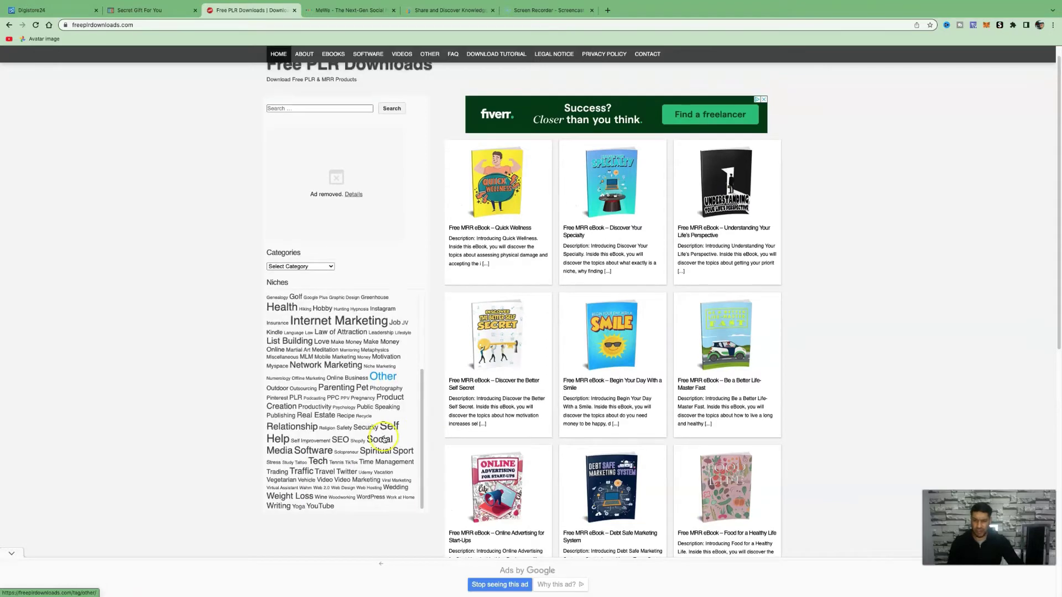
- Browse to the Fitness niche and open the Fitness Elements 101 ebook page
click(307, 497)
scroll(609, 249, down, 5)
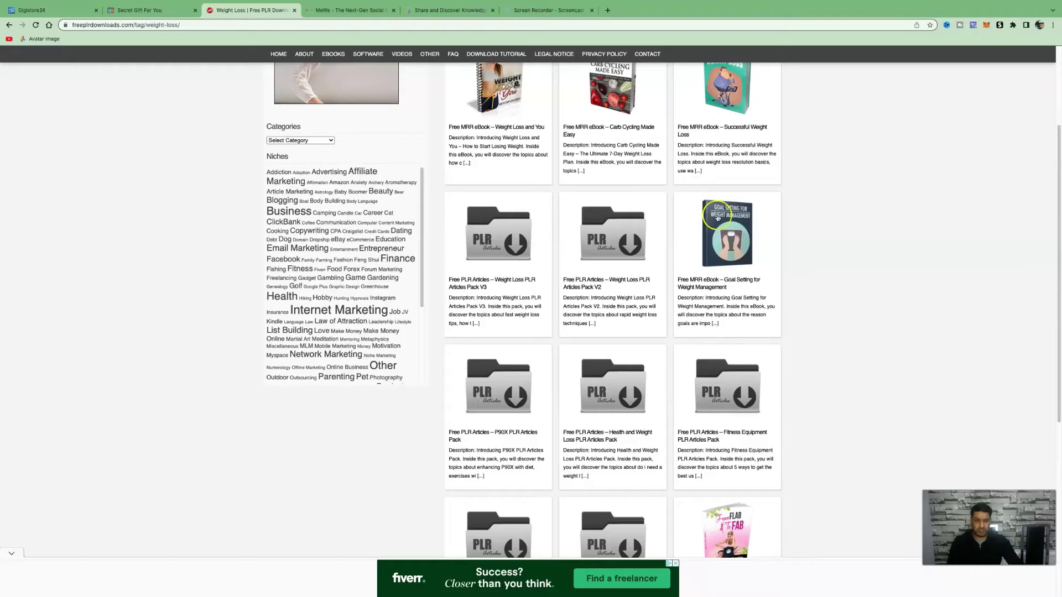
scroll(382, 321, up, 3)
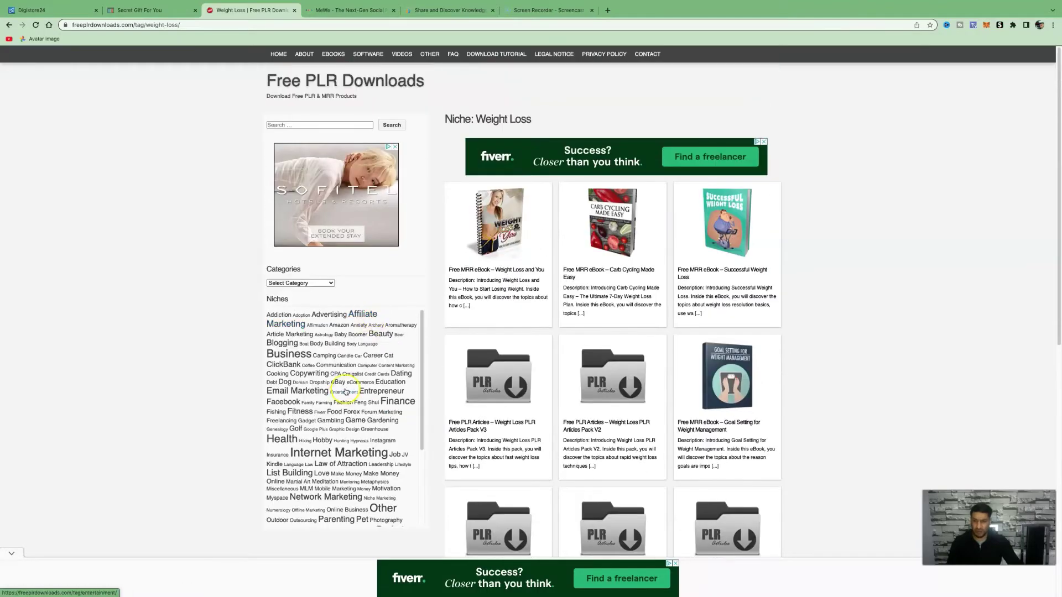
scroll(379, 391, down, 1)
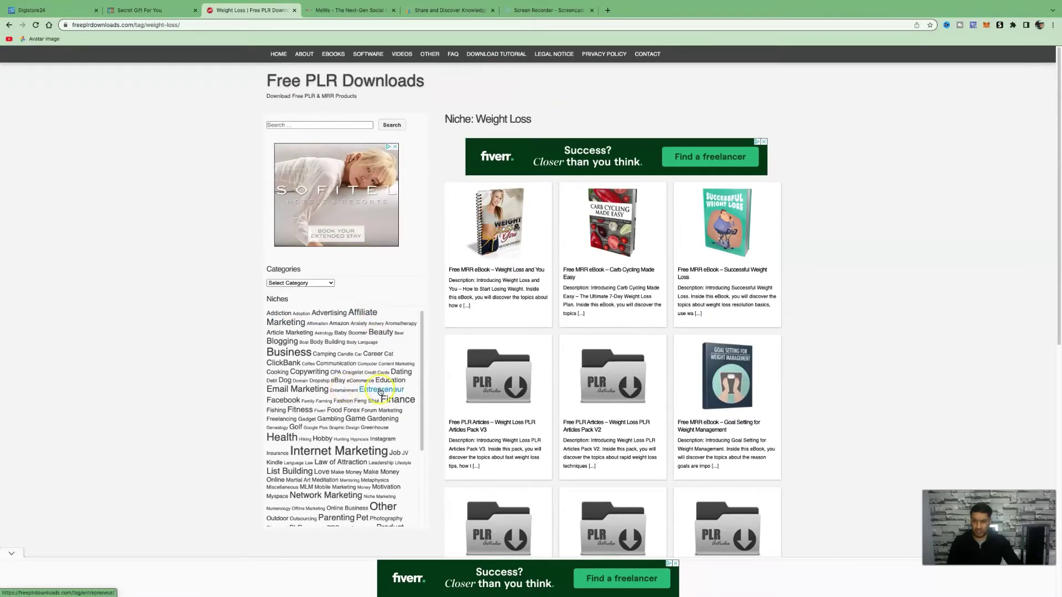
click(302, 412)
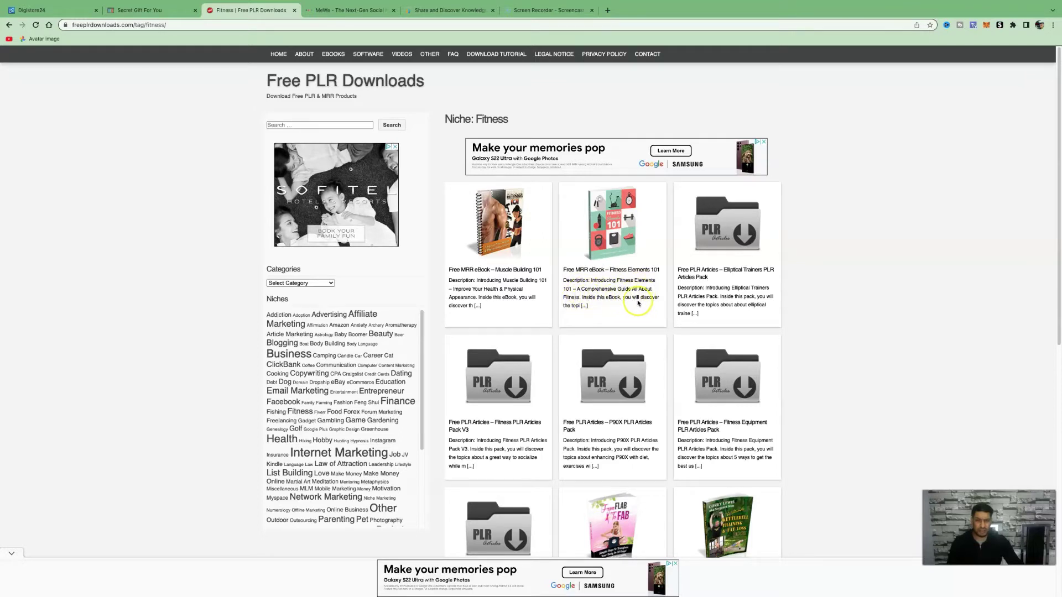
click(612, 238)
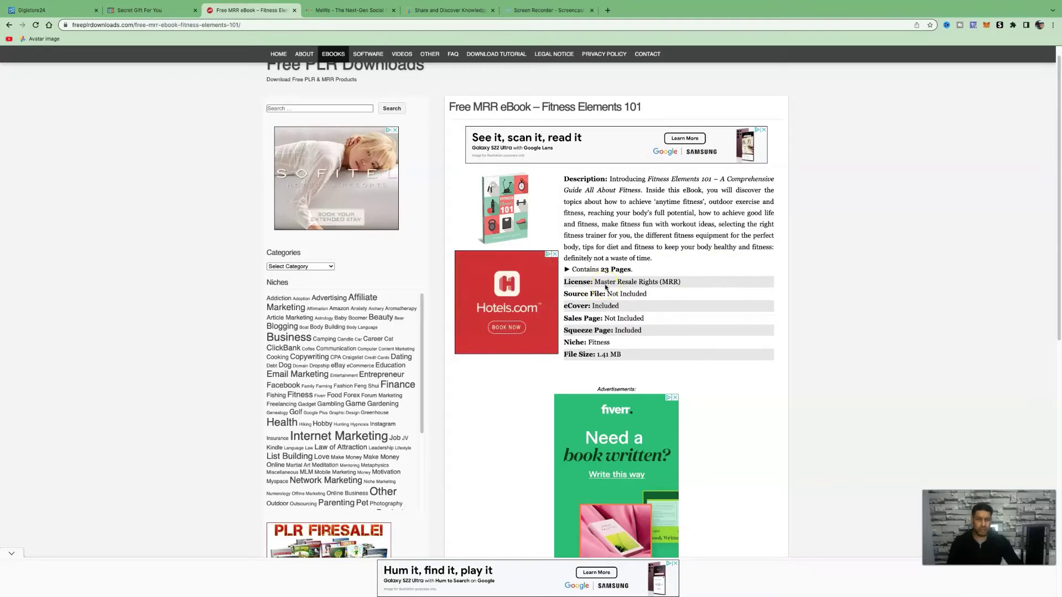
- Close the Fiverr ad and download Fitness-Elements-101.zip
scroll(606, 287, down, 1)
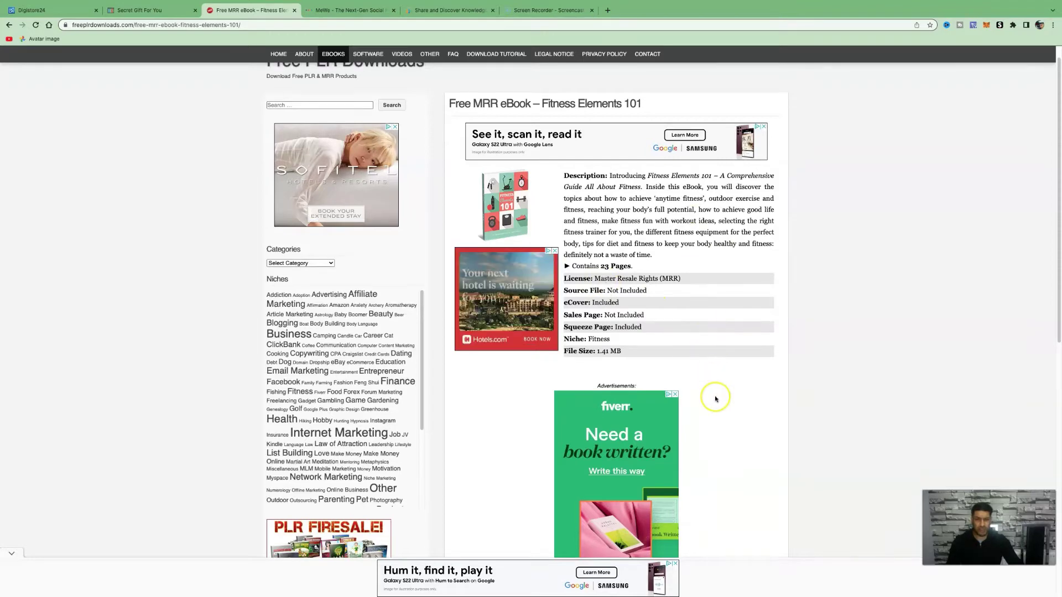
click(675, 395)
scroll(637, 443, down, 5)
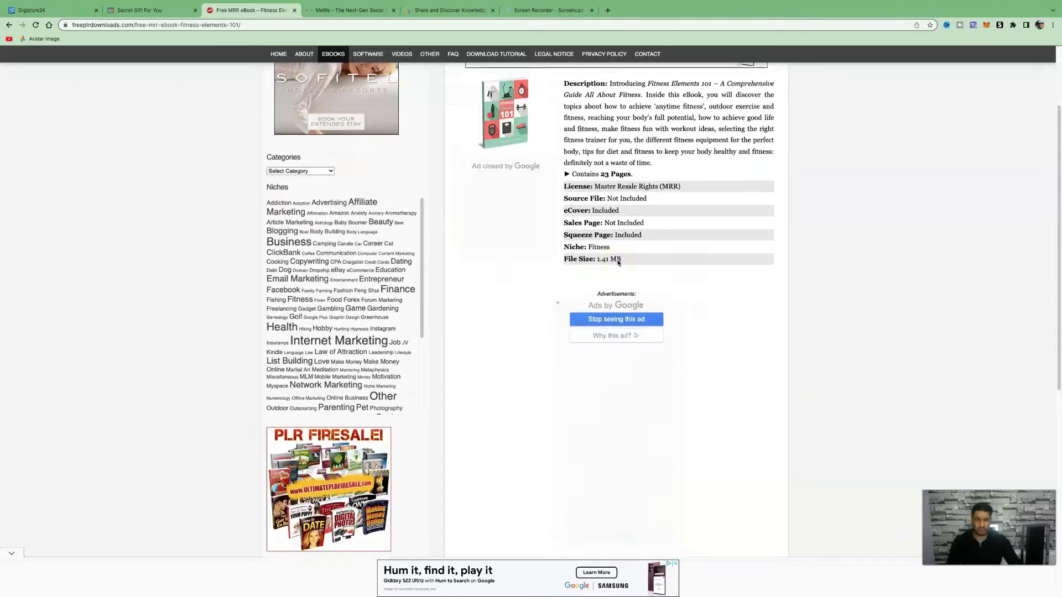
click(617, 489)
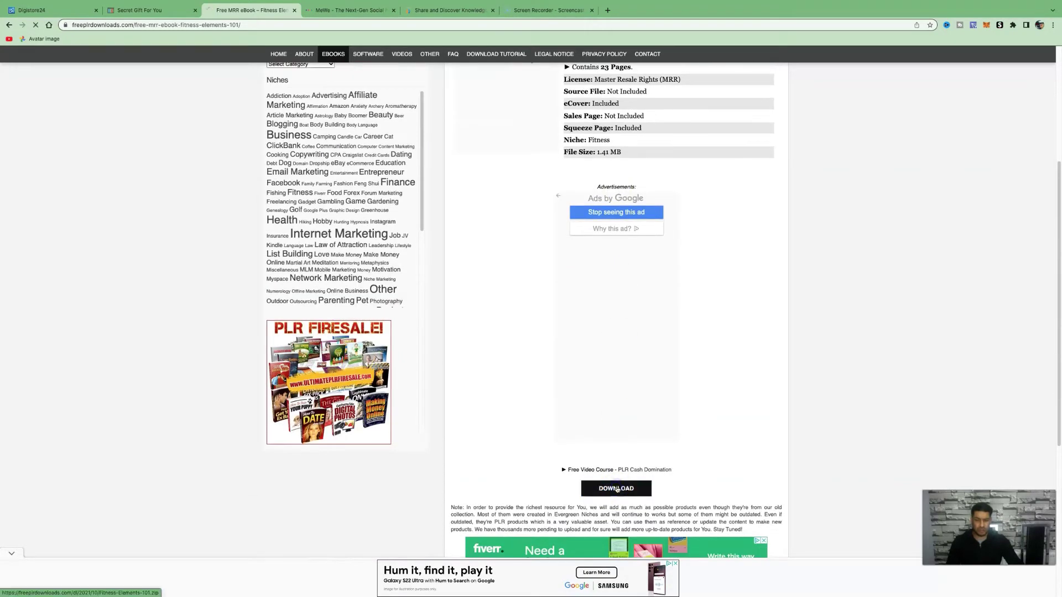
click(22, 586)
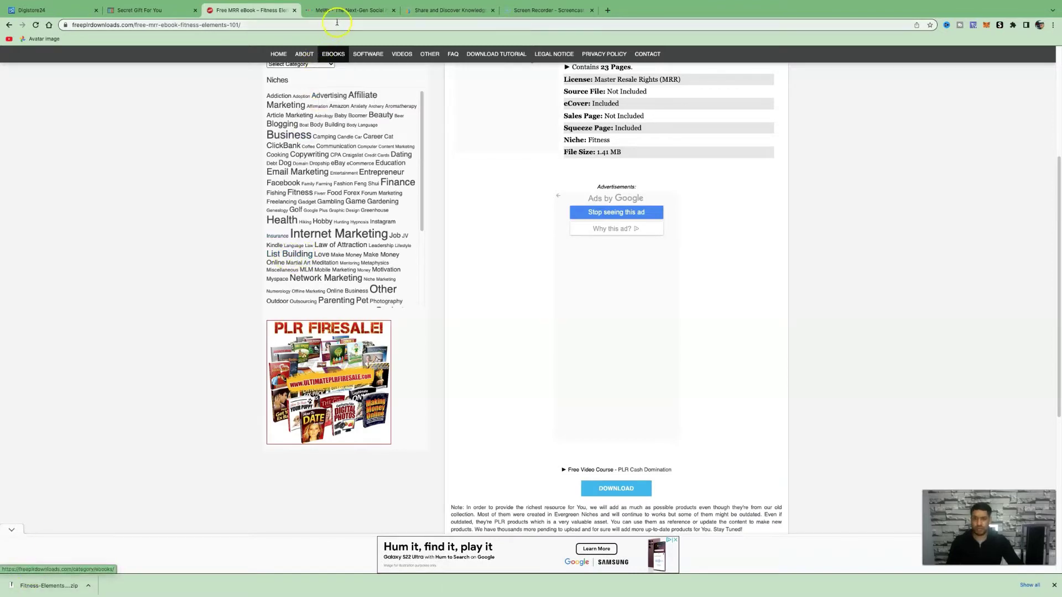
- Load the Sejda home page at sejda.com in a new tab
click(607, 11)
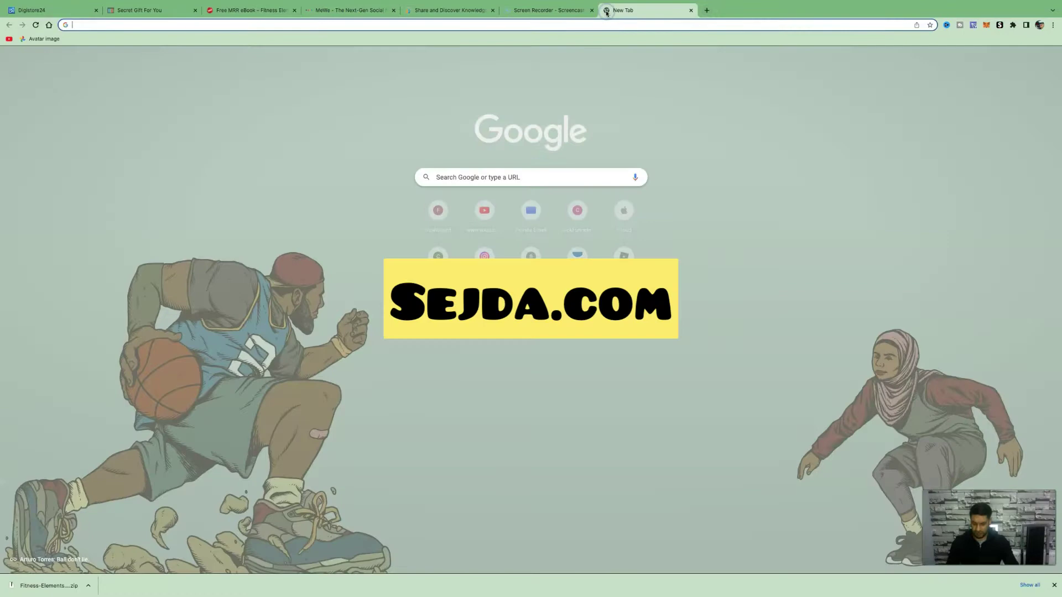
text(dse)
key(BackSpace)
key(BackSpace)
key(BackSpace)
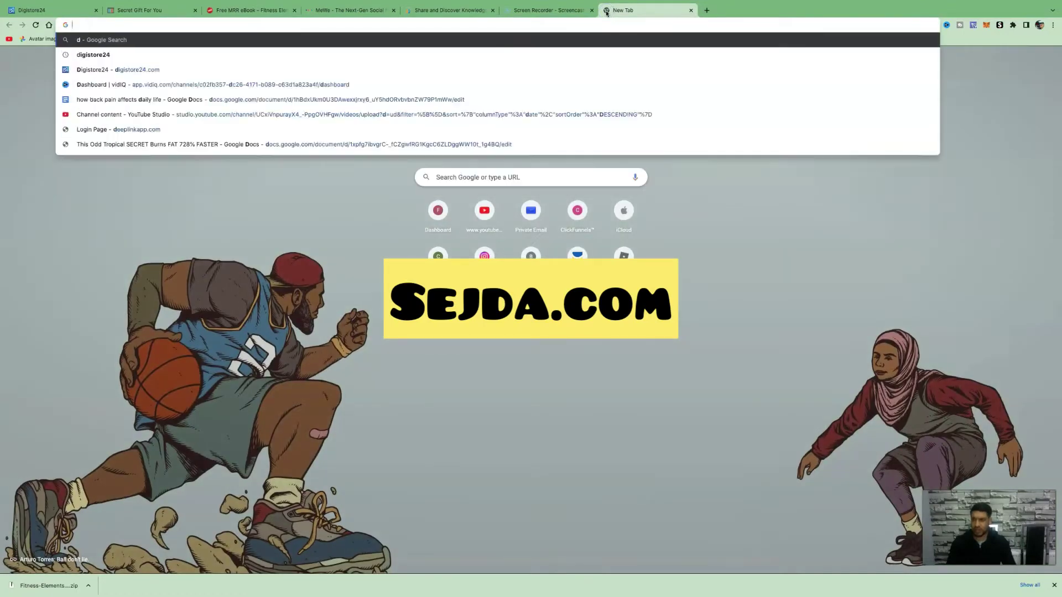
text(sed)
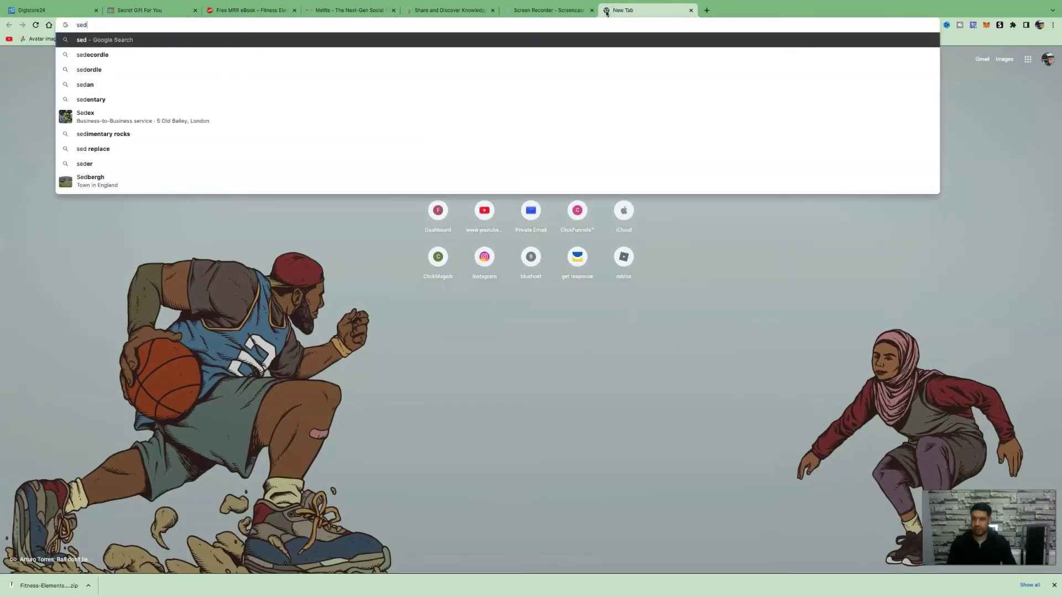
text(ja)
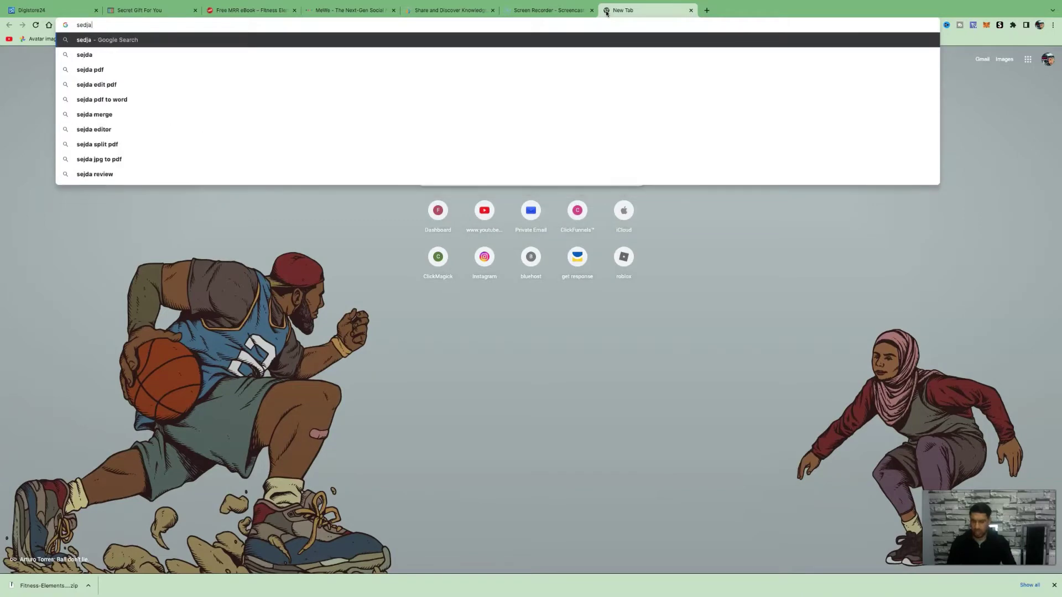
text(.)
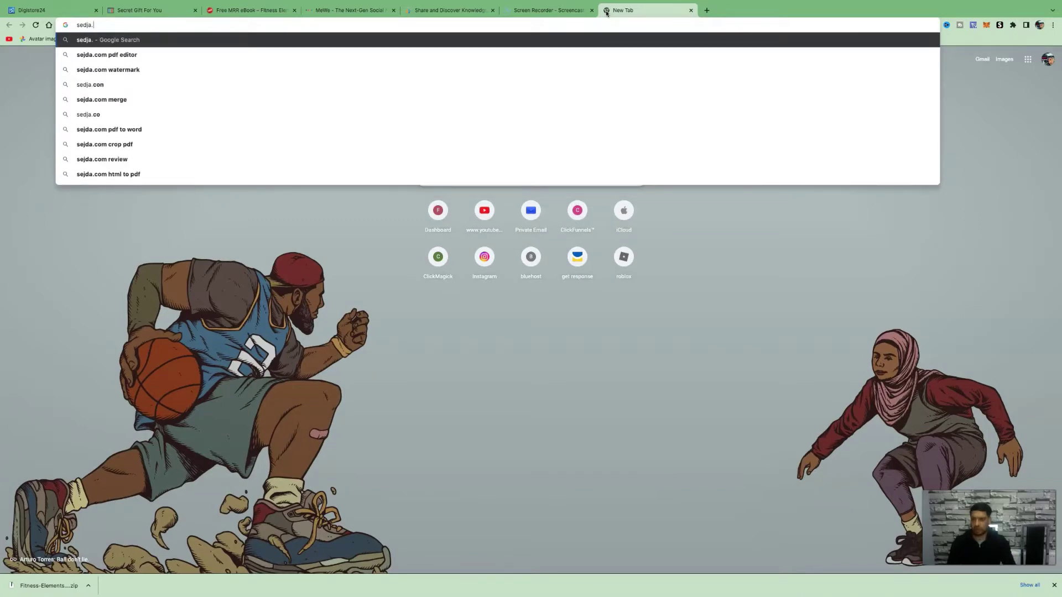
key(Return)
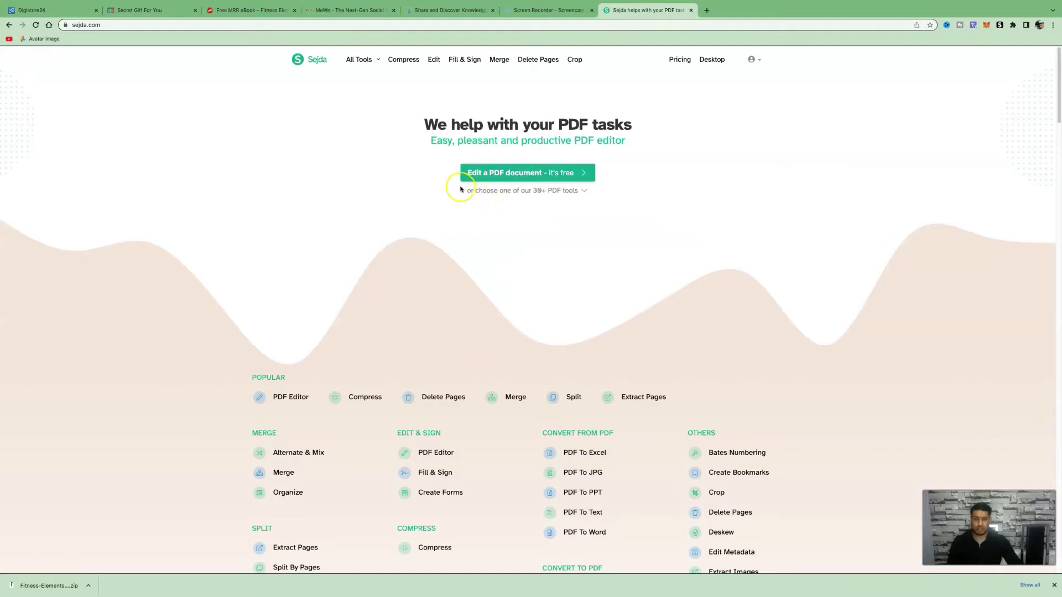
- Open Sejda's online PDF editor and try uploading Fitness-Elements-101.zip, which is rejected as non-PDF
click(531, 178)
click(528, 180)
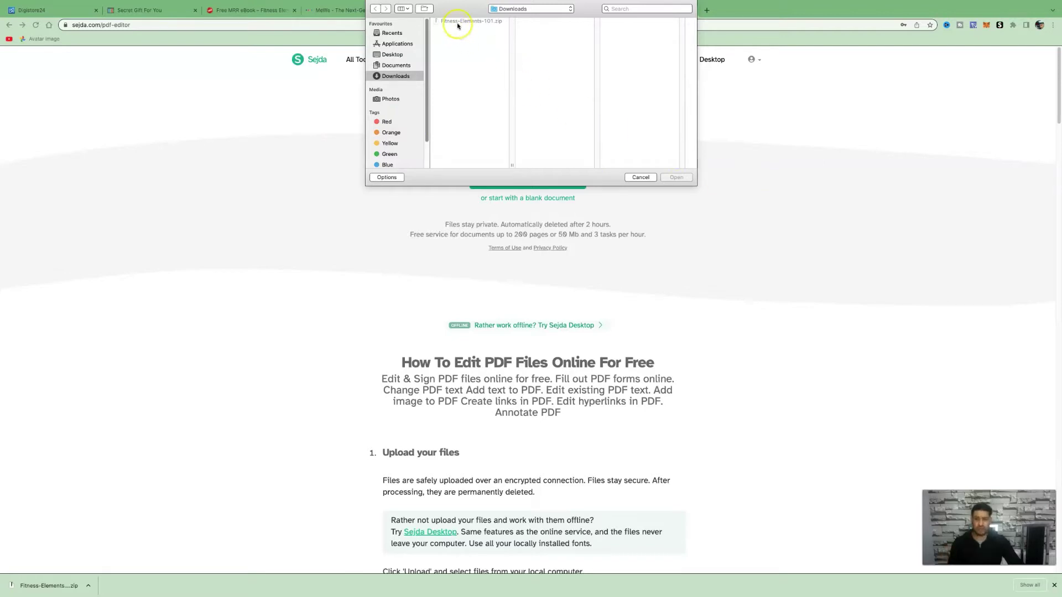
drag(473, 23, 133, 427)
click(640, 177)
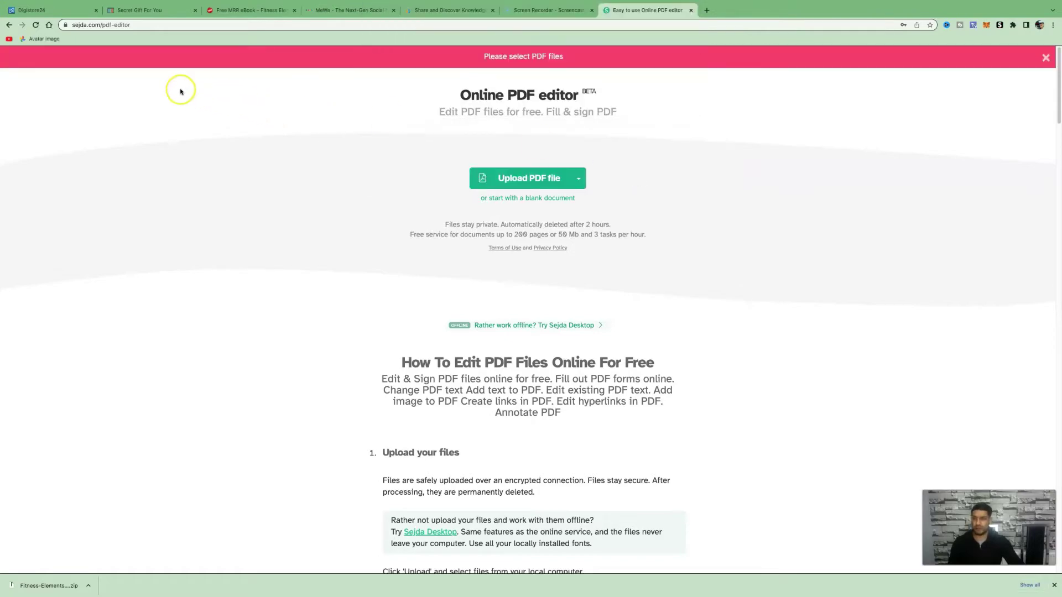
- Scroll through the pages of the loaded Fitness Elements 101 ebook
scroll(650, 285, down, 10)
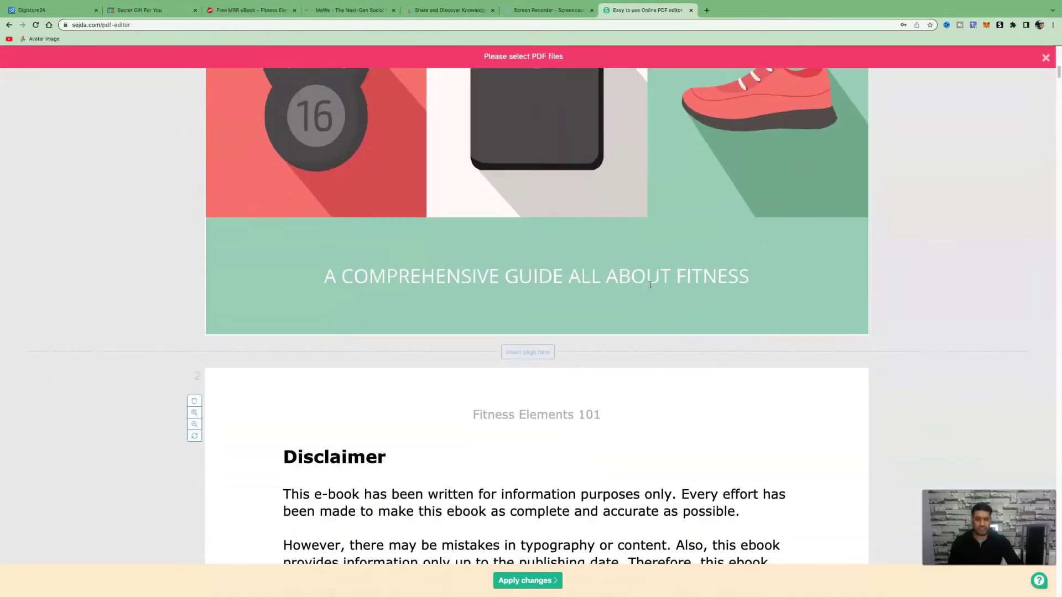
scroll(650, 285, down, 15)
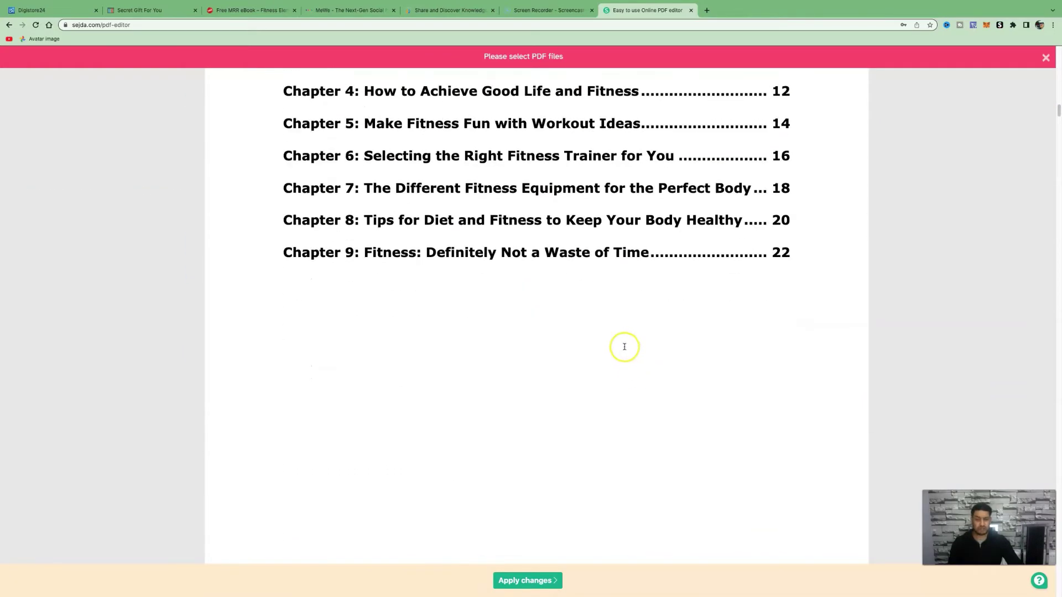
scroll(604, 319, down, 8)
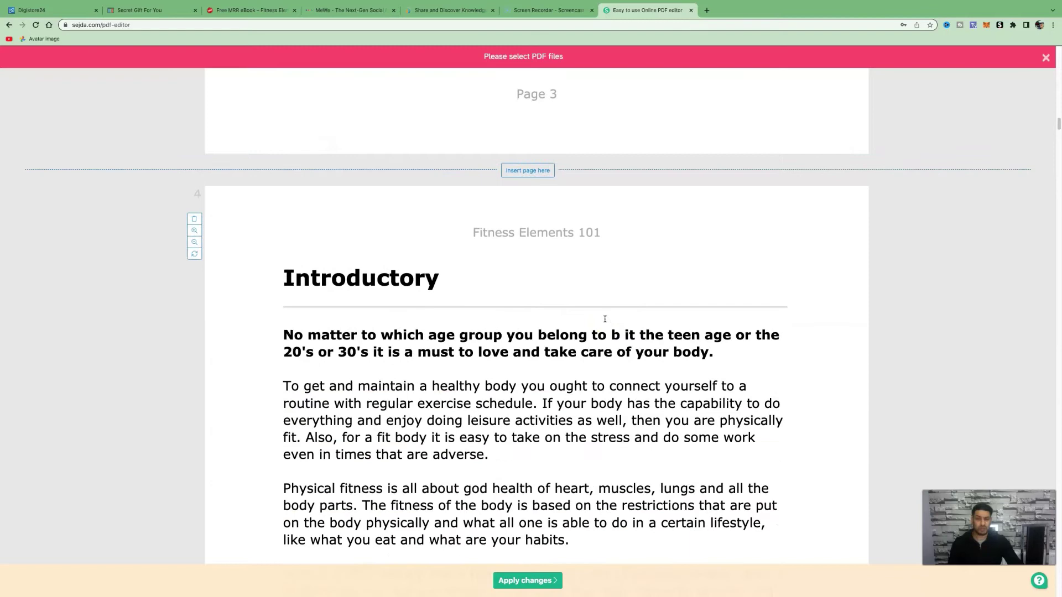
scroll(605, 320, down, 15)
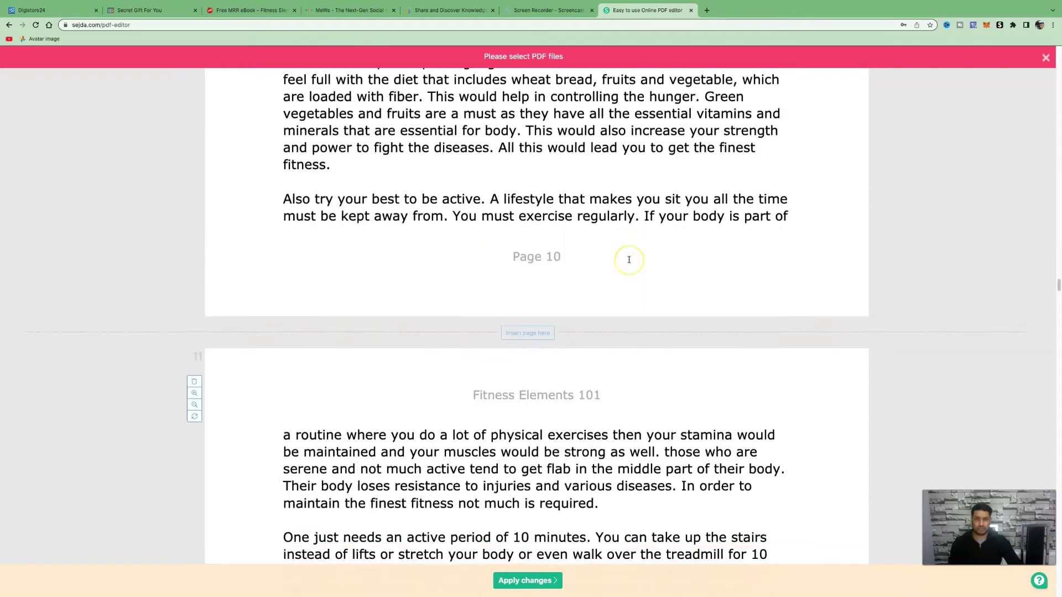
scroll(664, 265, up, 20)
scroll(662, 265, up, 20)
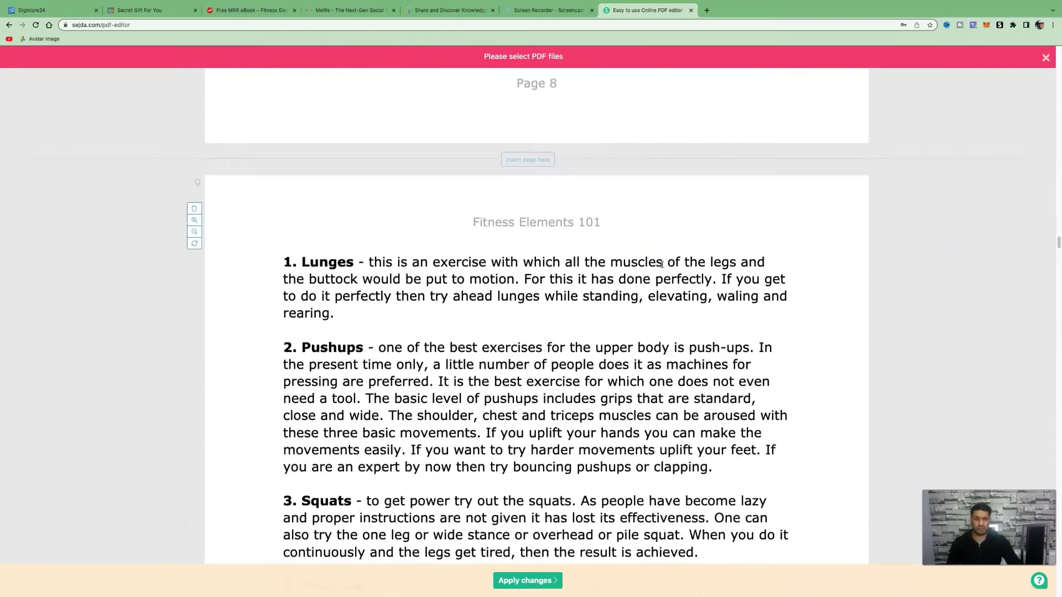
scroll(663, 265, up, 20)
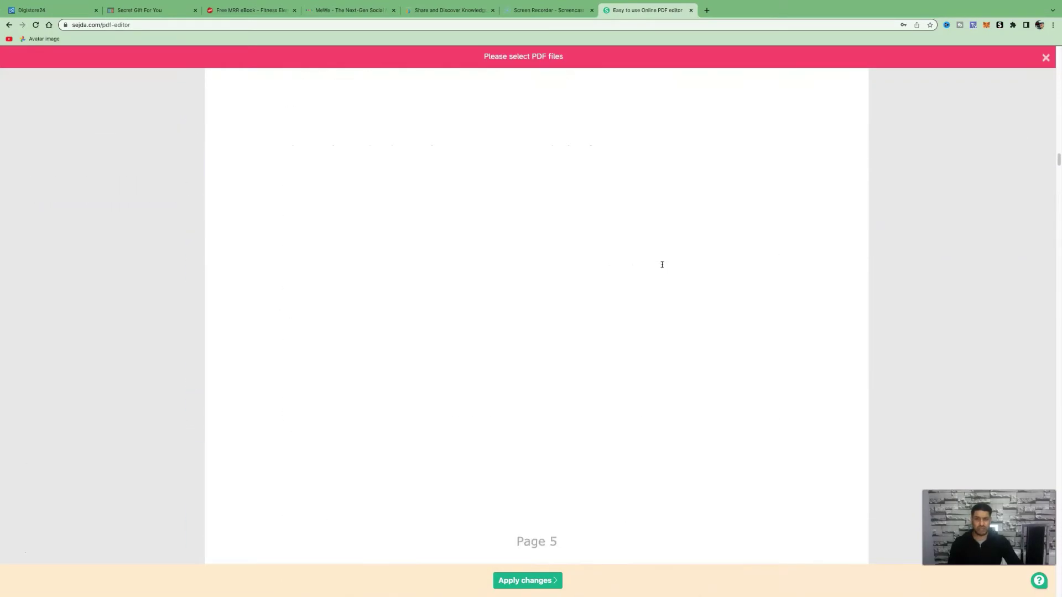
scroll(663, 265, up, 7)
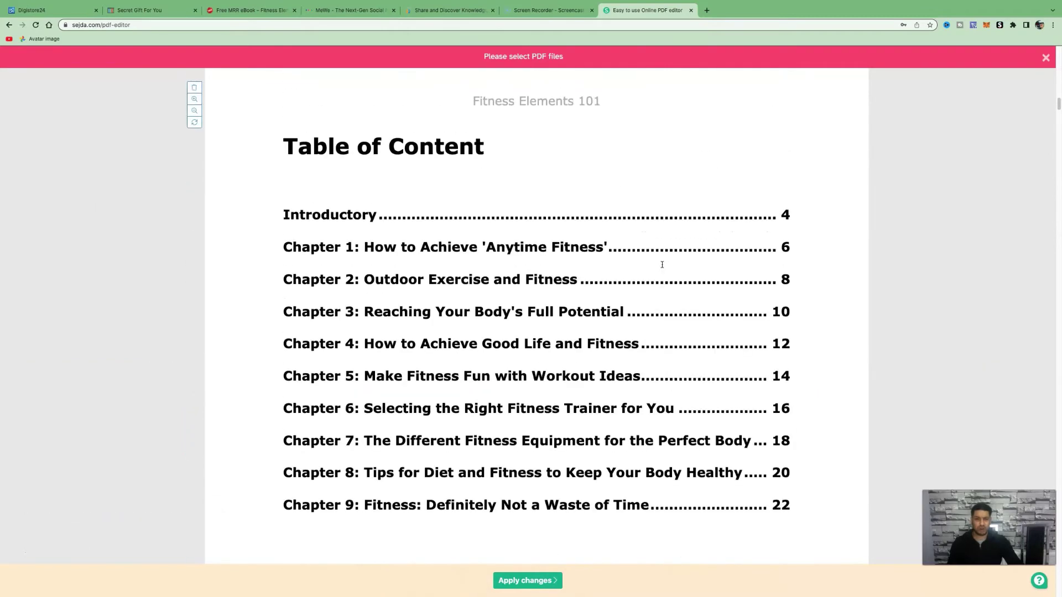
scroll(662, 264, down, 6)
scroll(662, 265, up, 7)
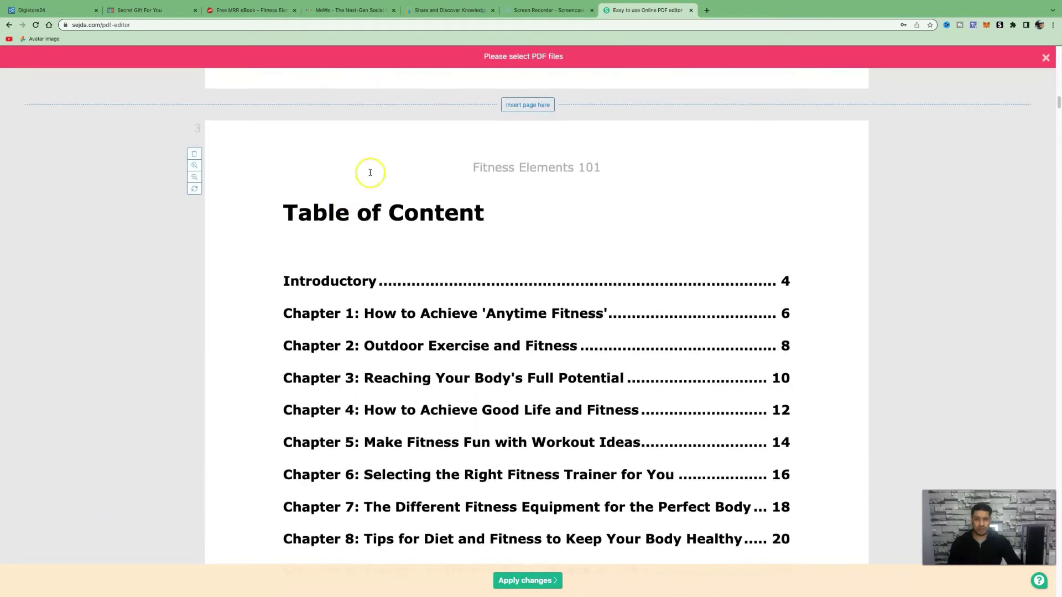
scroll(498, 260, down, 15)
scroll(503, 260, down, 20)
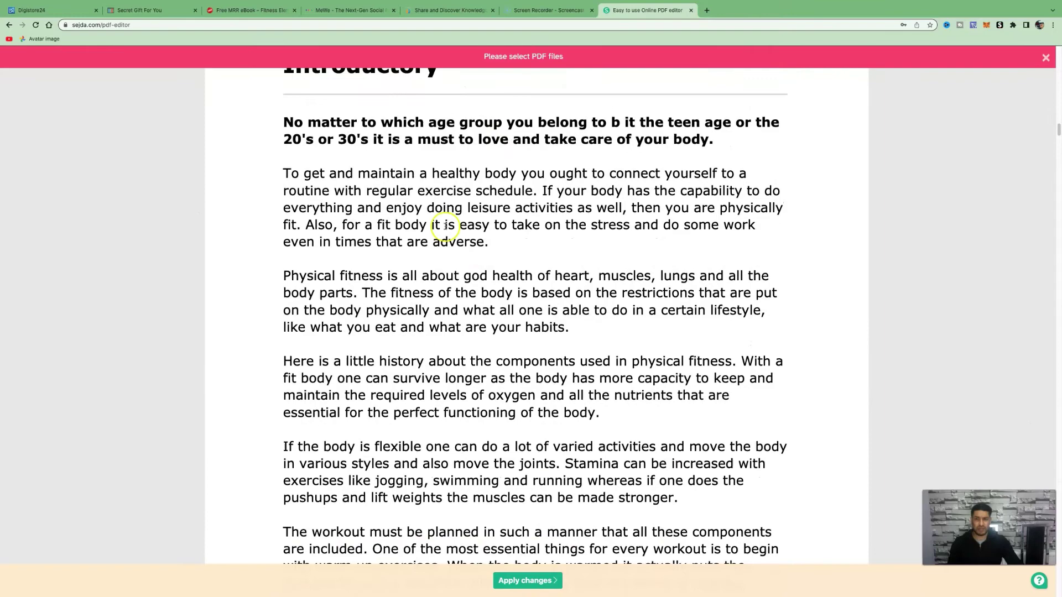
scroll(495, 248, down, 8)
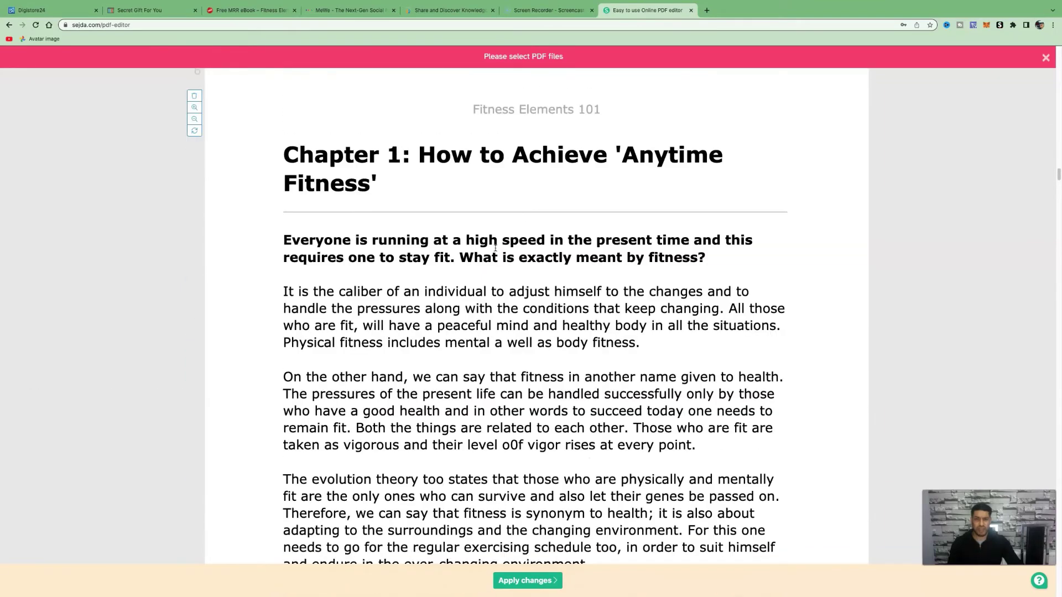
scroll(495, 248, down, 15)
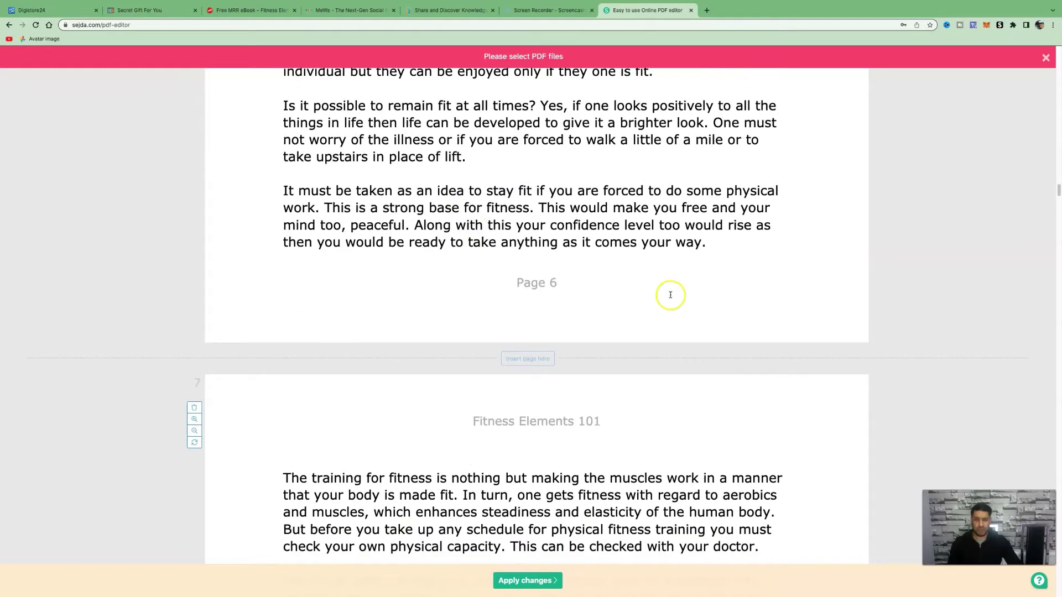
scroll(488, 251, up, 20)
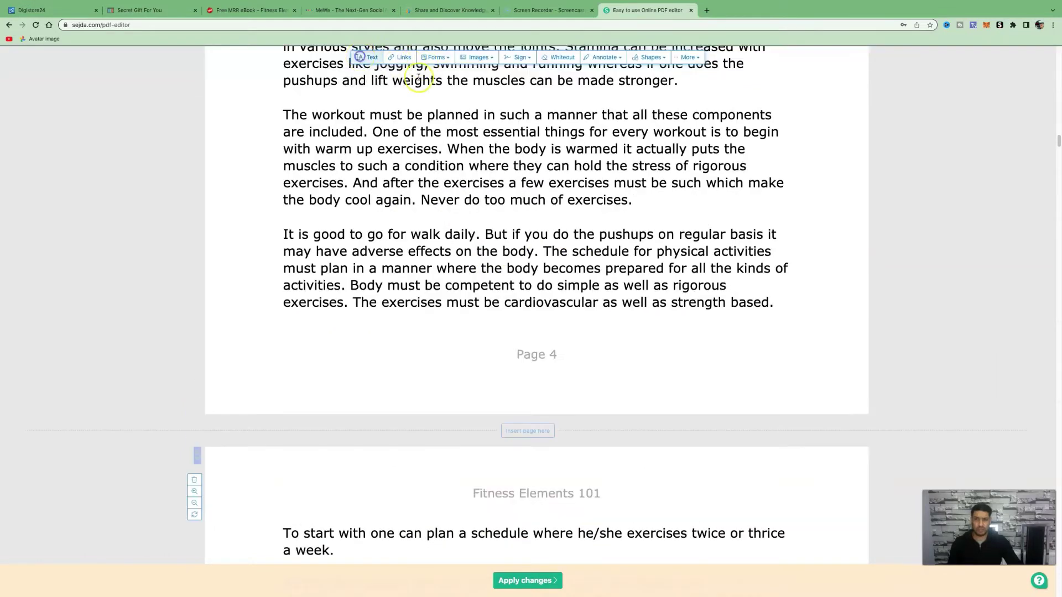
scroll(526, 221, down, 10)
- Place a text box on the ebook page, then open the keto offer's affiliate materials portal
click(498, 394)
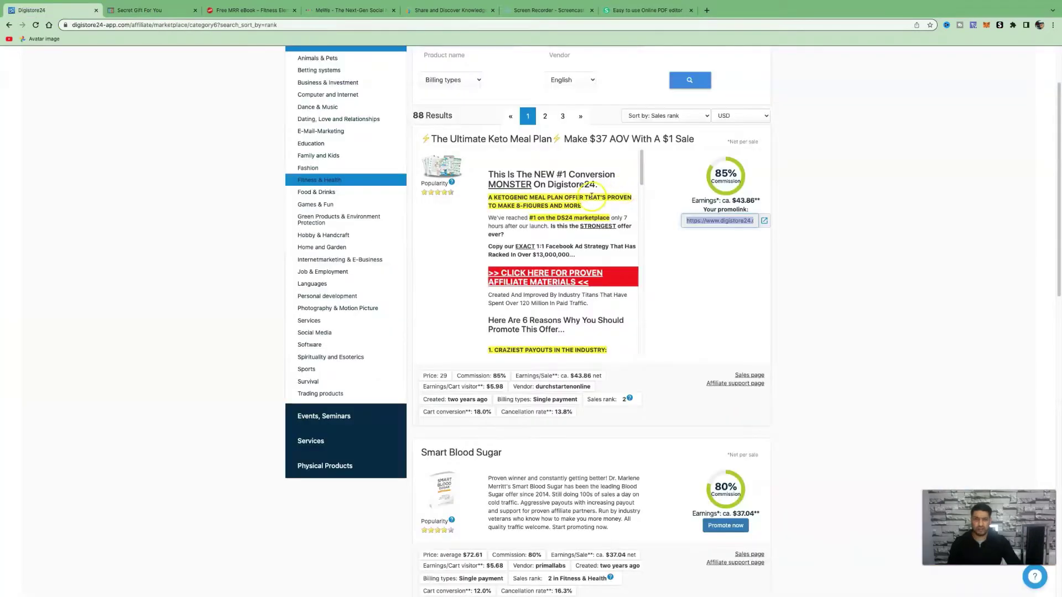
click(729, 389)
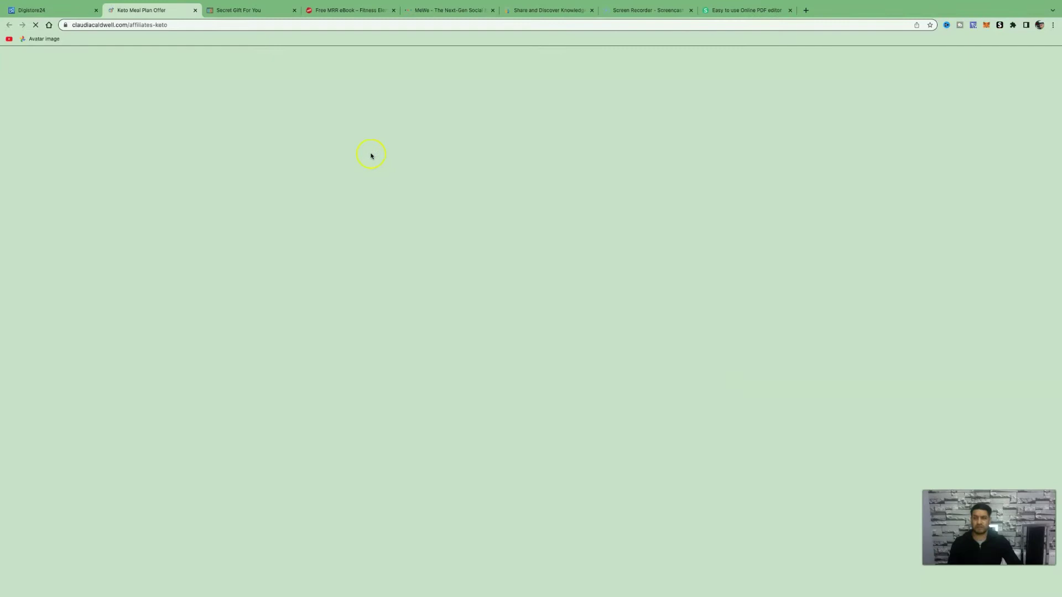
scroll(671, 216, down, 1)
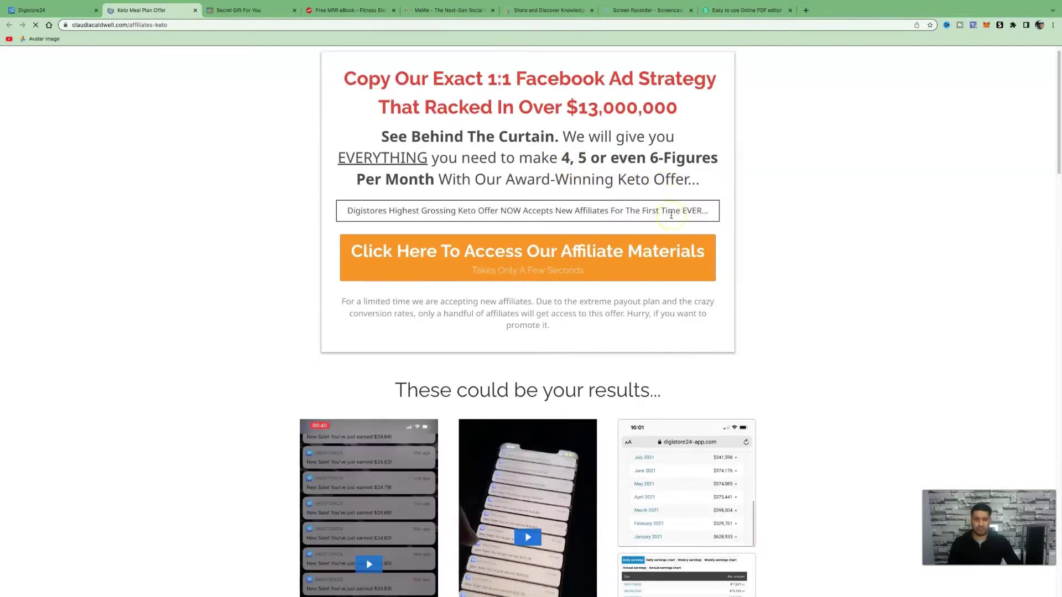
scroll(553, 276, down, 15)
click(448, 349)
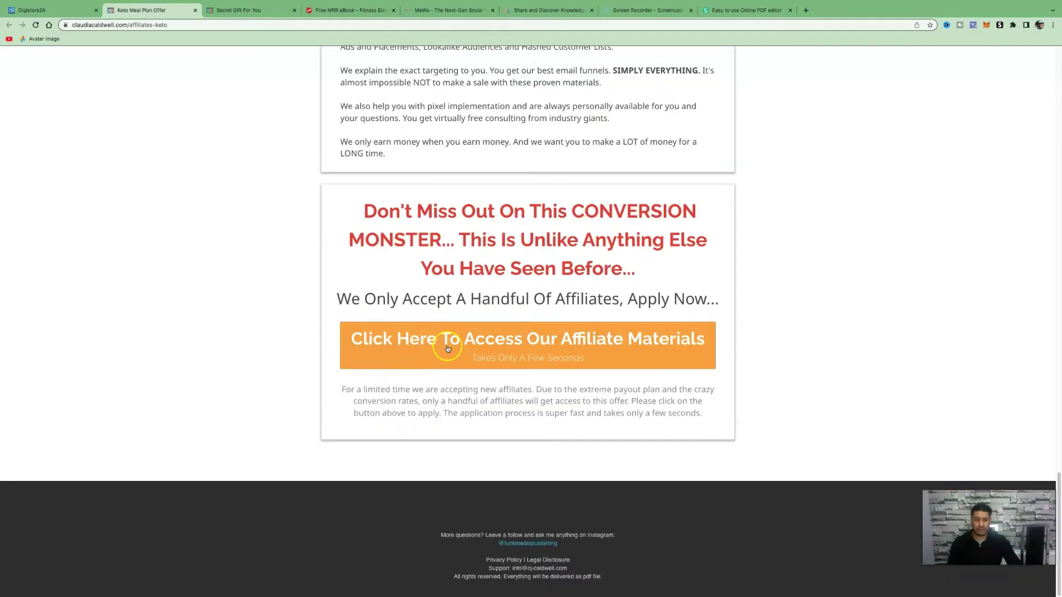
click(602, 345)
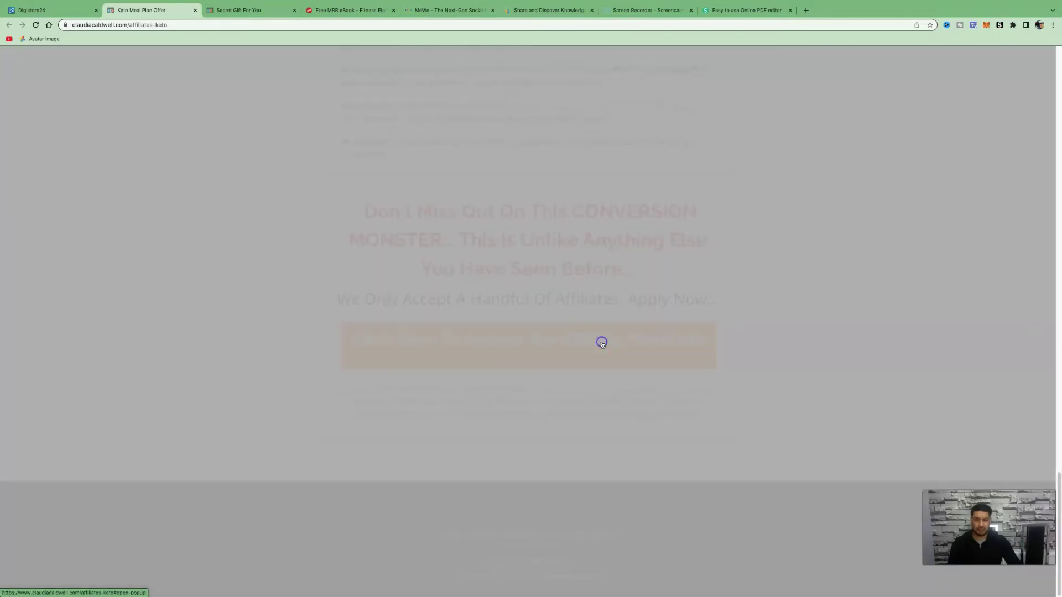
click(519, 257)
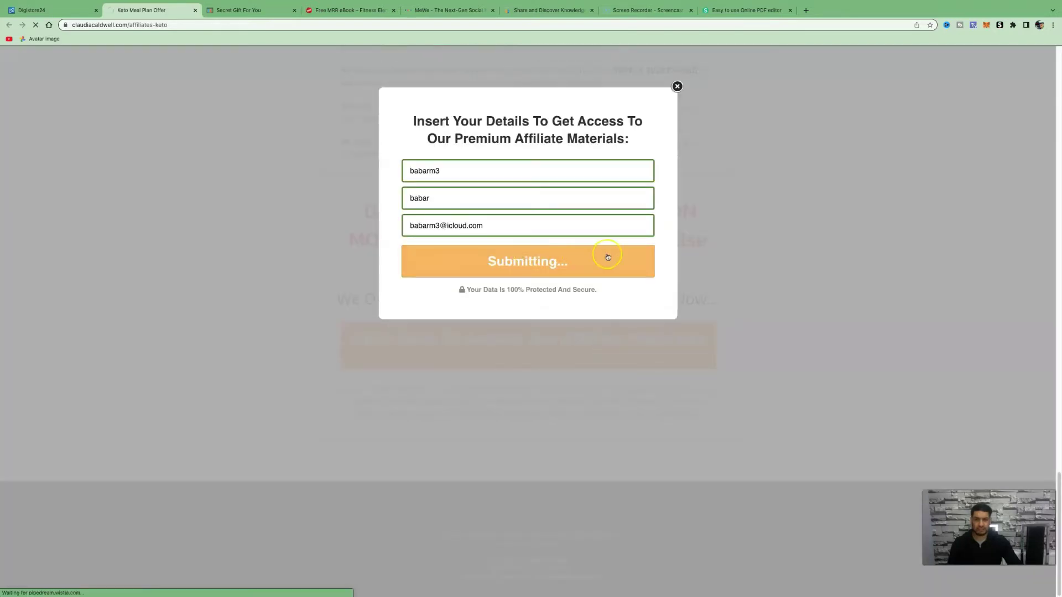
- Open the Best Converting Emails swipe document from the portal's email blasts section
scroll(498, 253, down, 8)
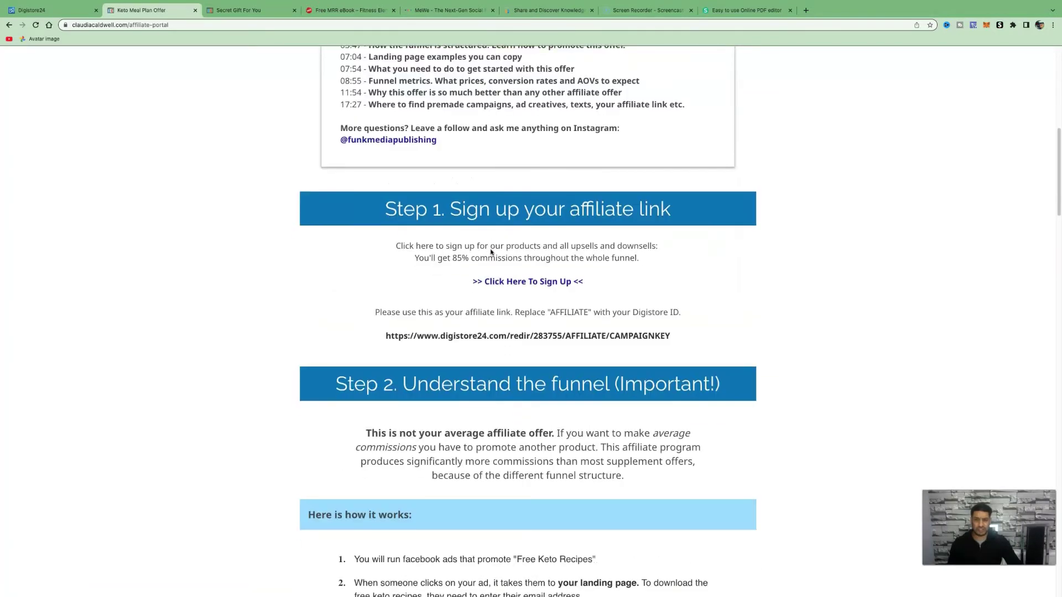
scroll(491, 252, down, 15)
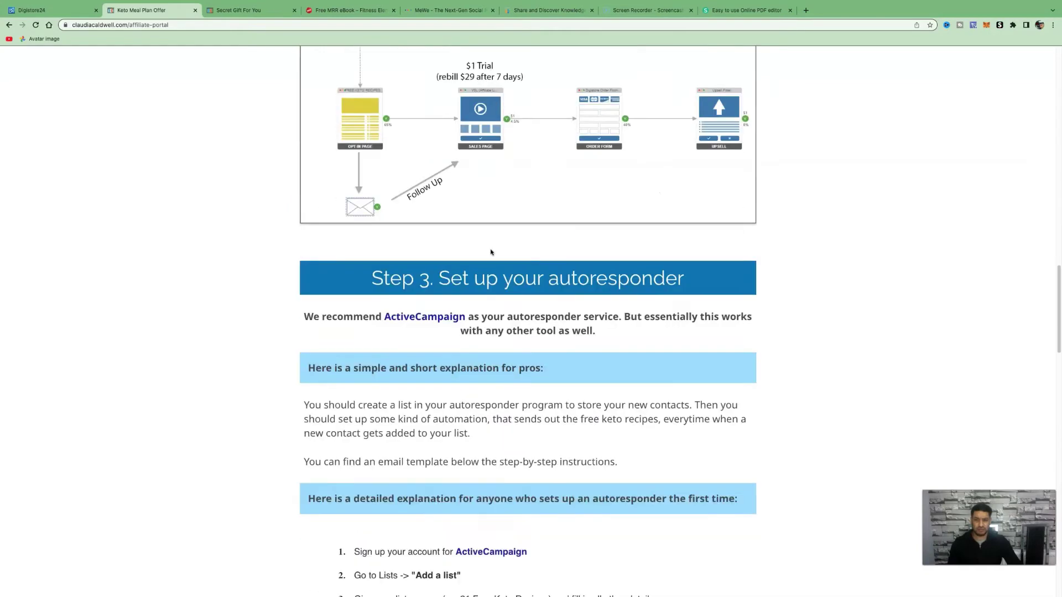
scroll(491, 253, down, 15)
click(567, 433)
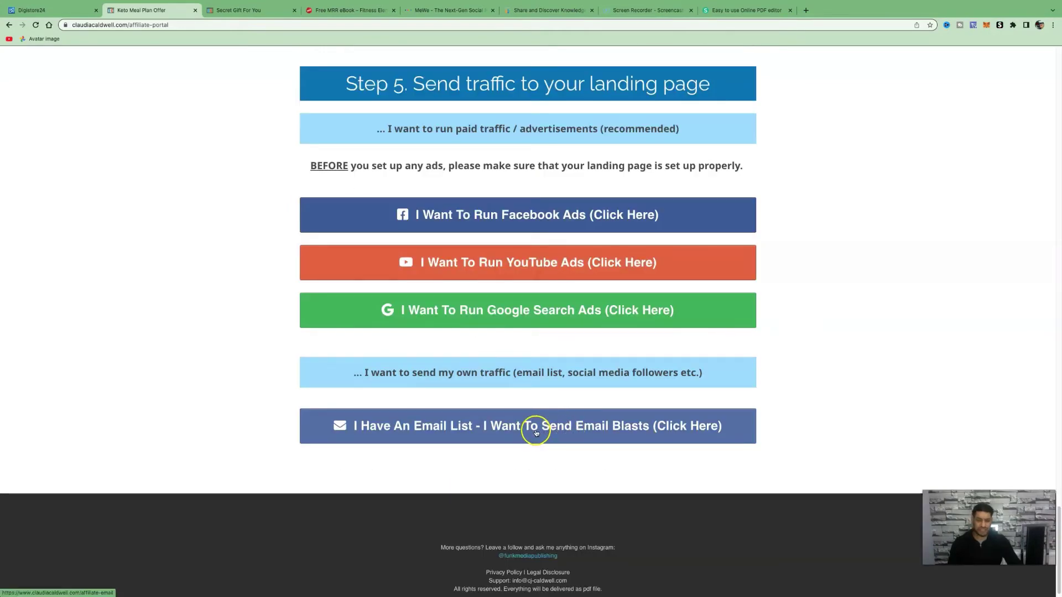
click(541, 432)
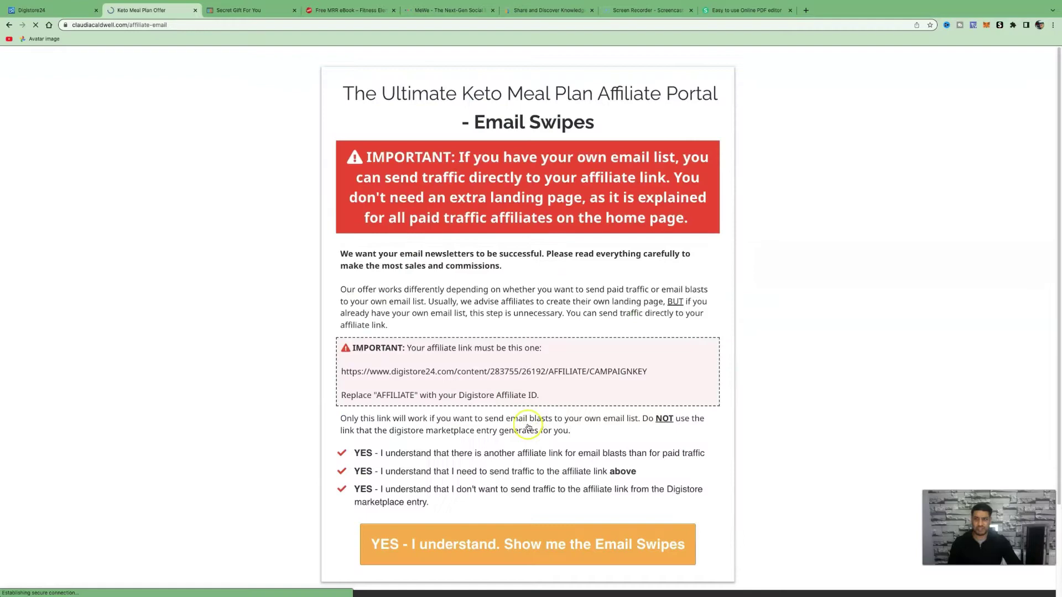
scroll(612, 433, down, 2)
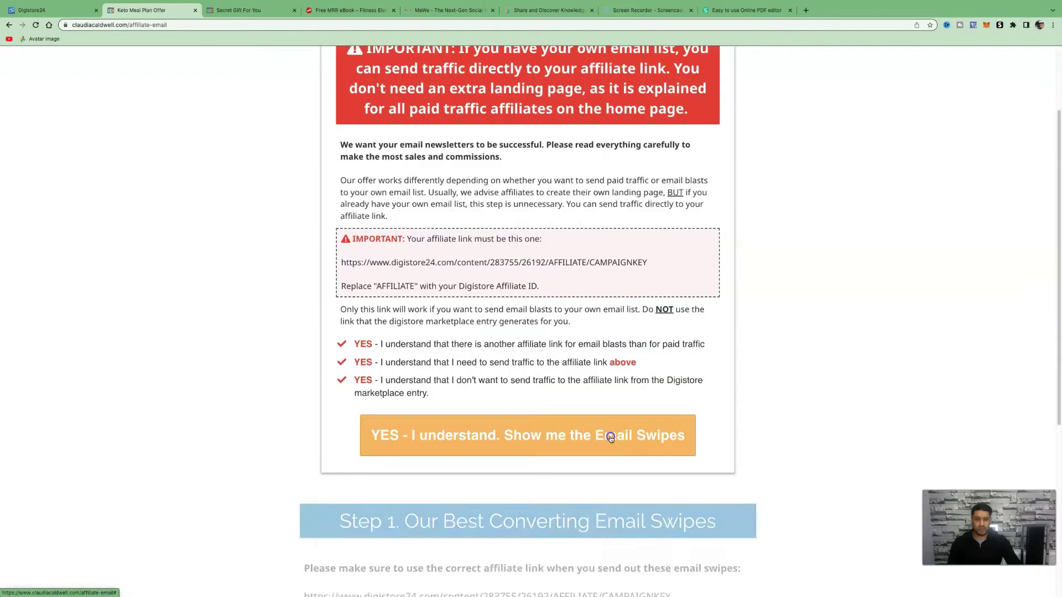
scroll(634, 422, down, 3)
scroll(634, 422, down, 2)
click(635, 418)
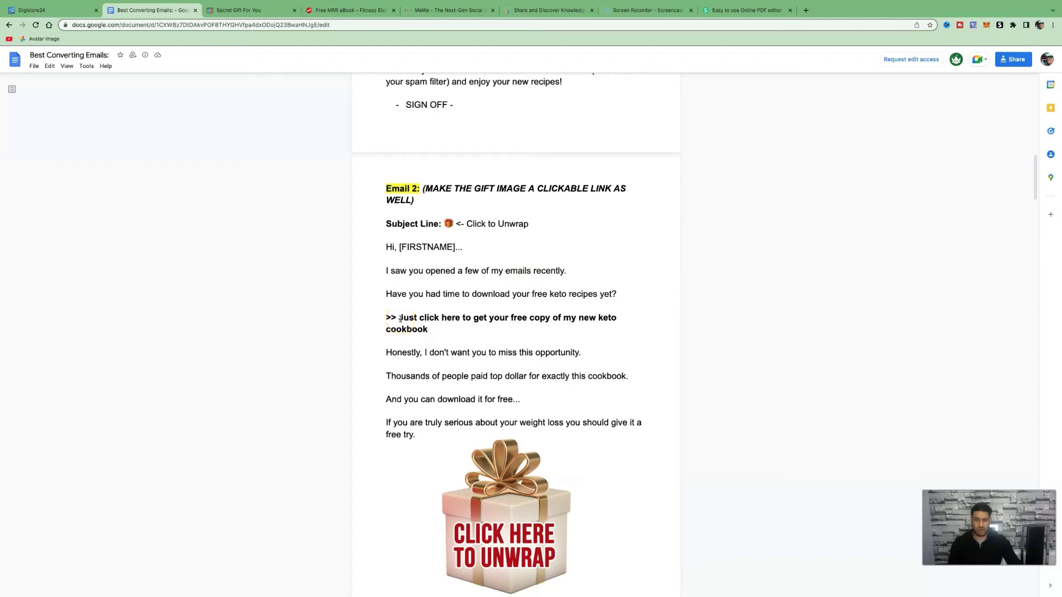
- Select the 'Just click here to get your free copy of my new keto cookbook' line in Email 2
drag(400, 319, 514, 333)
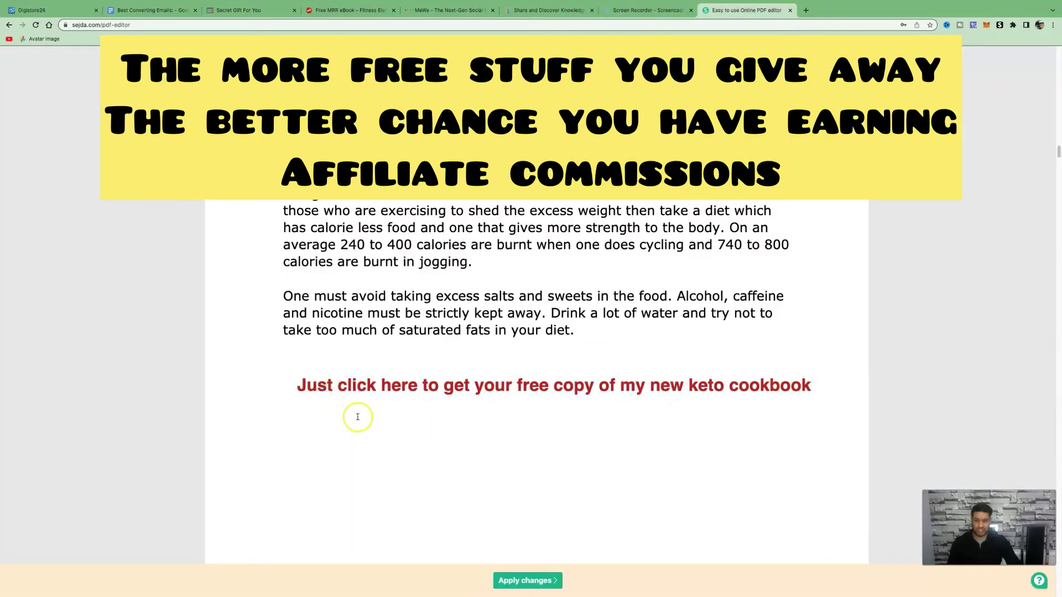
- Wrap the red keto cookbook line in >> and << arrows
click(299, 388)
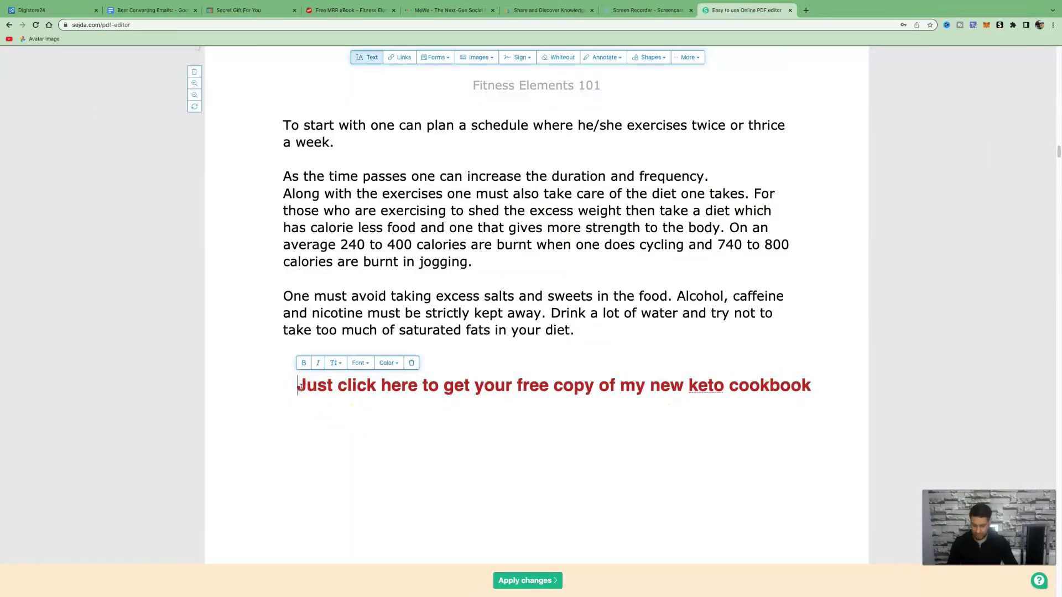
text(>>)
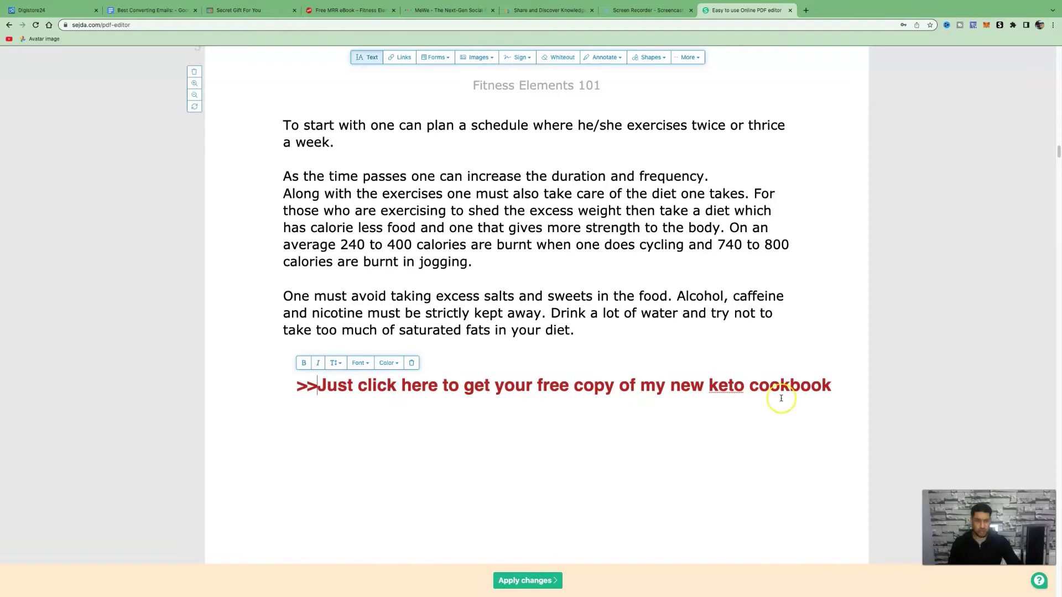
text(<<)
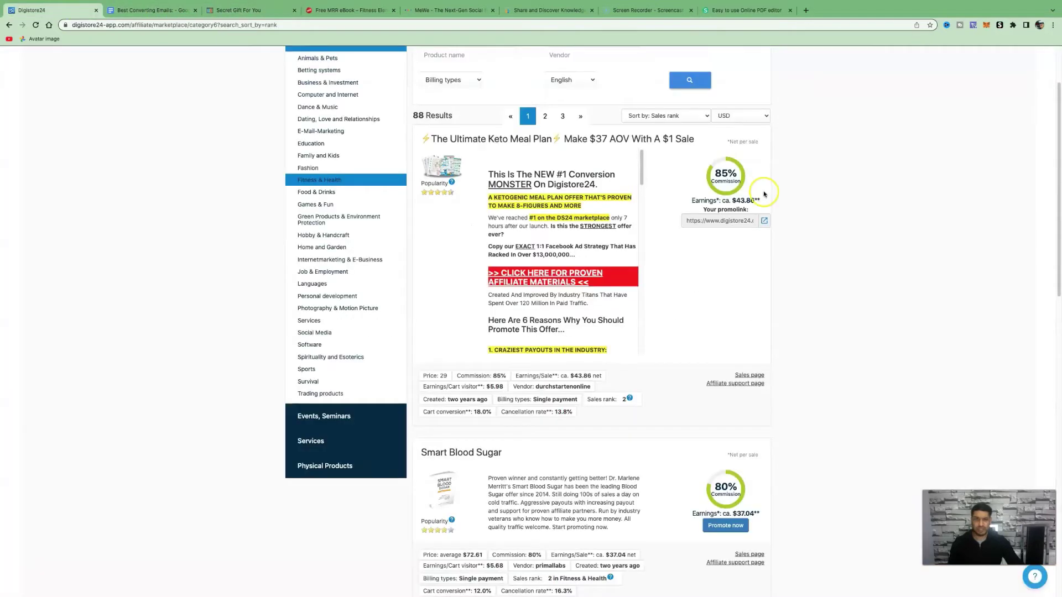
click(55, 10)
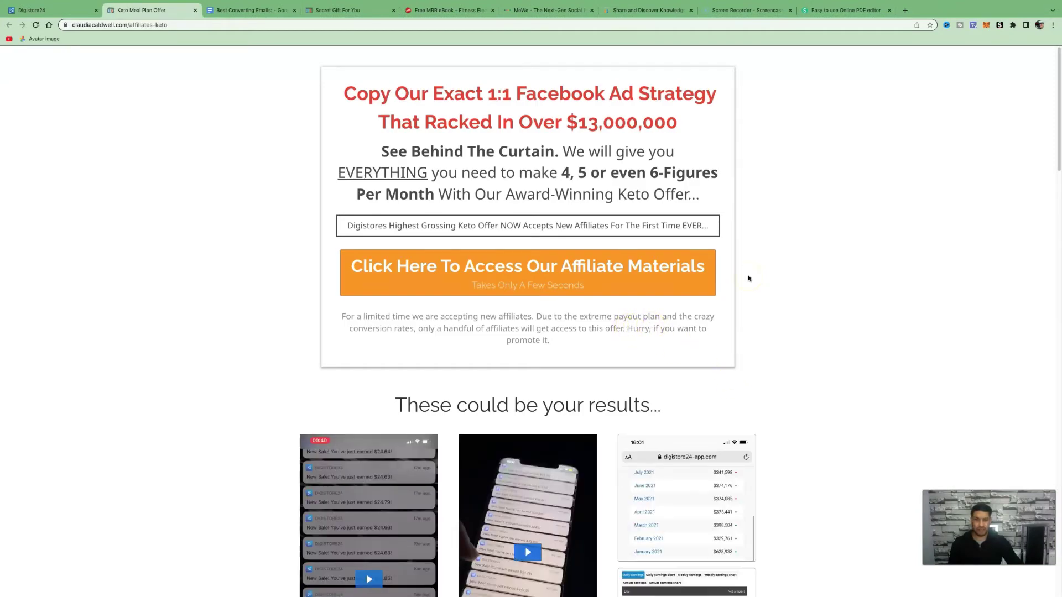
- Copy the Step 1 Digistore24 affiliate link from the keto offer's affiliate portal
click(703, 271)
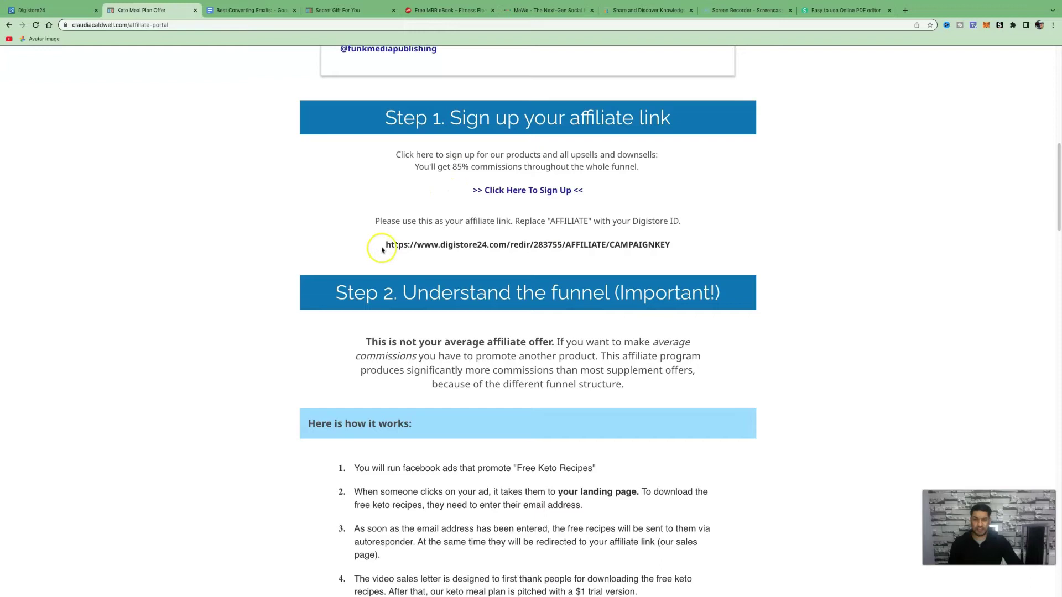
drag(384, 245, 661, 247)
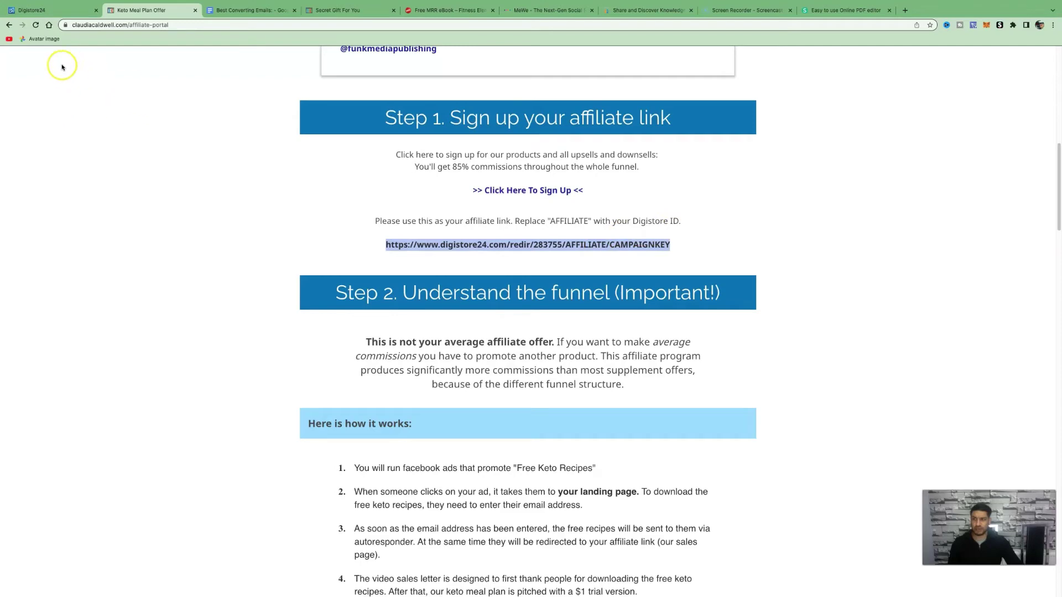
click(49, 10)
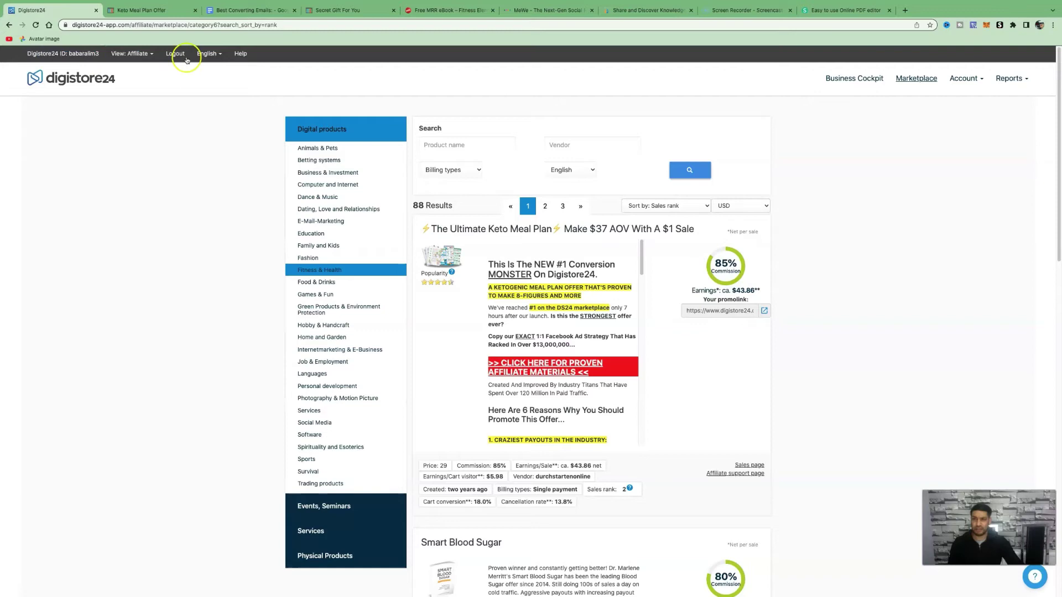
click(145, 11)
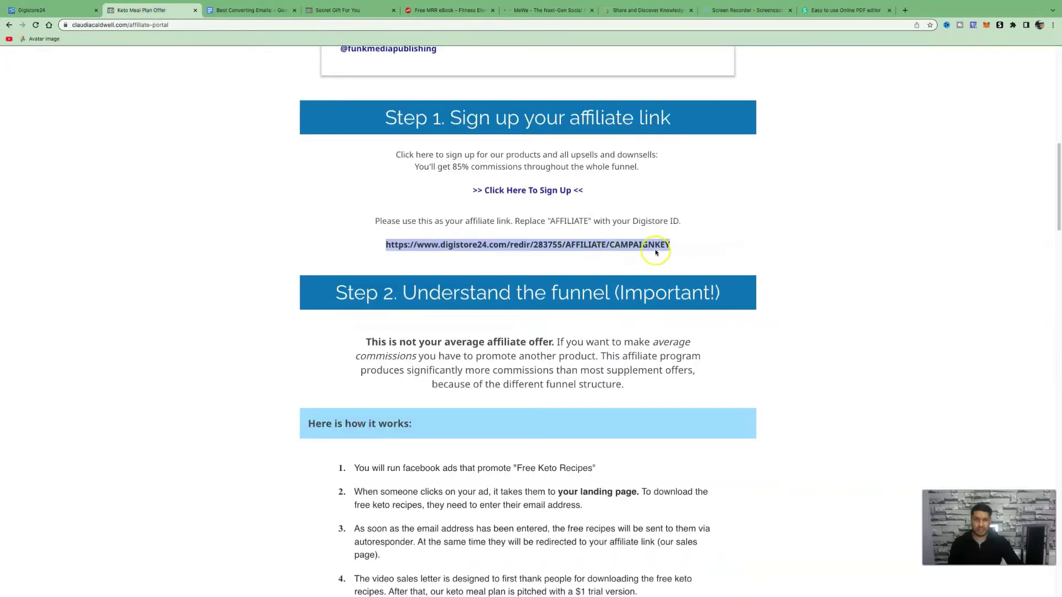
drag(688, 246, 374, 246)
key(super+c)
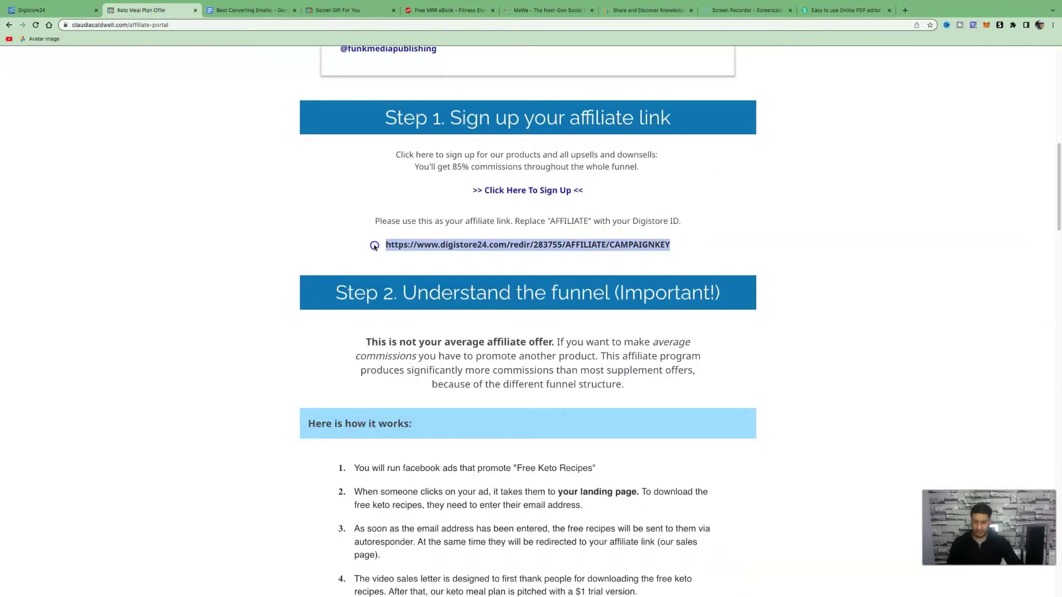
click(905, 10)
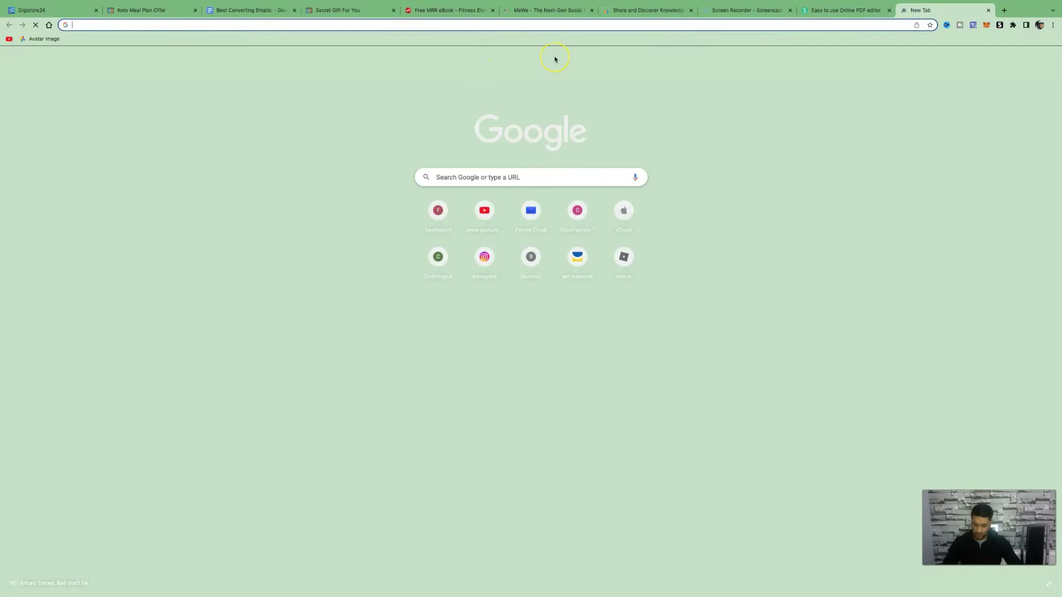
- Paste the affiliate link, replace AFFILIATE with your Digistore ID, and copy the result
key(super+v)
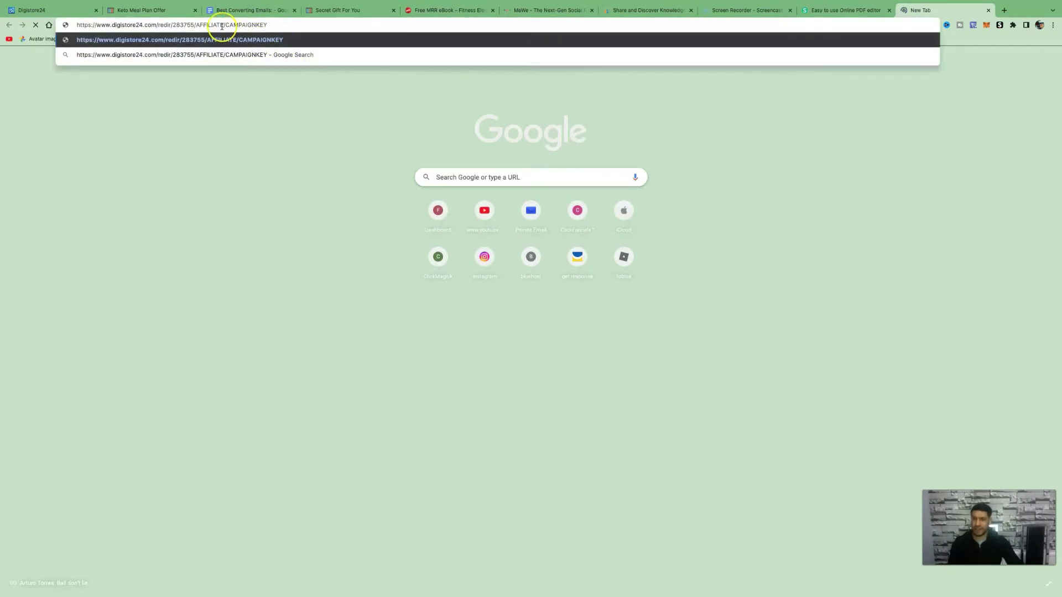
click(221, 26)
key(BackSpace)
key(BackSpace)
key(BackSpace)
key(BackSpace)
key(BackSpace)
key(BackSpace)
key(BackSpace)
key(BackSpace)
key(BackSpace)
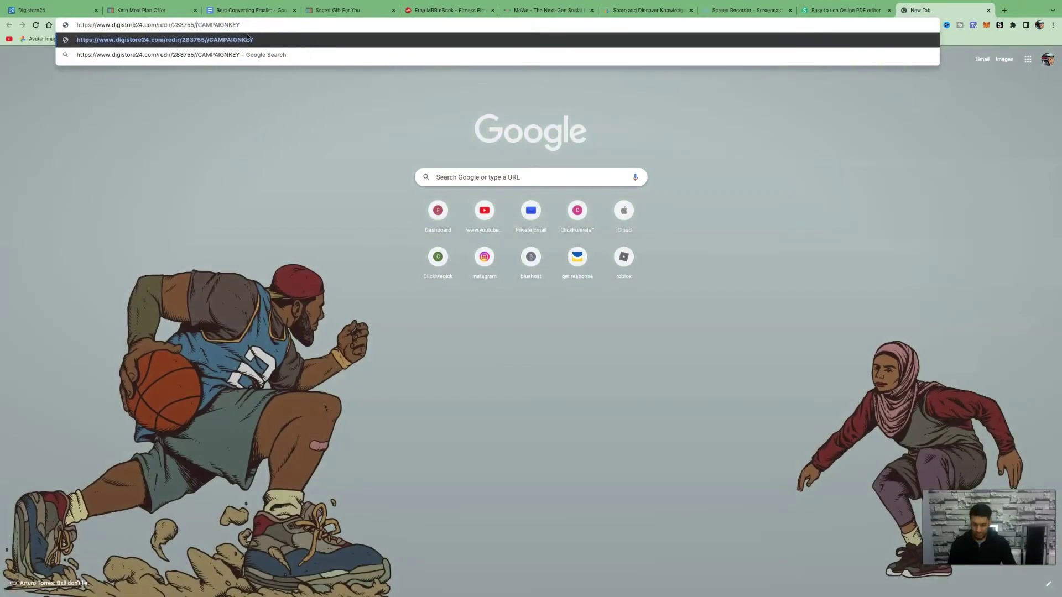
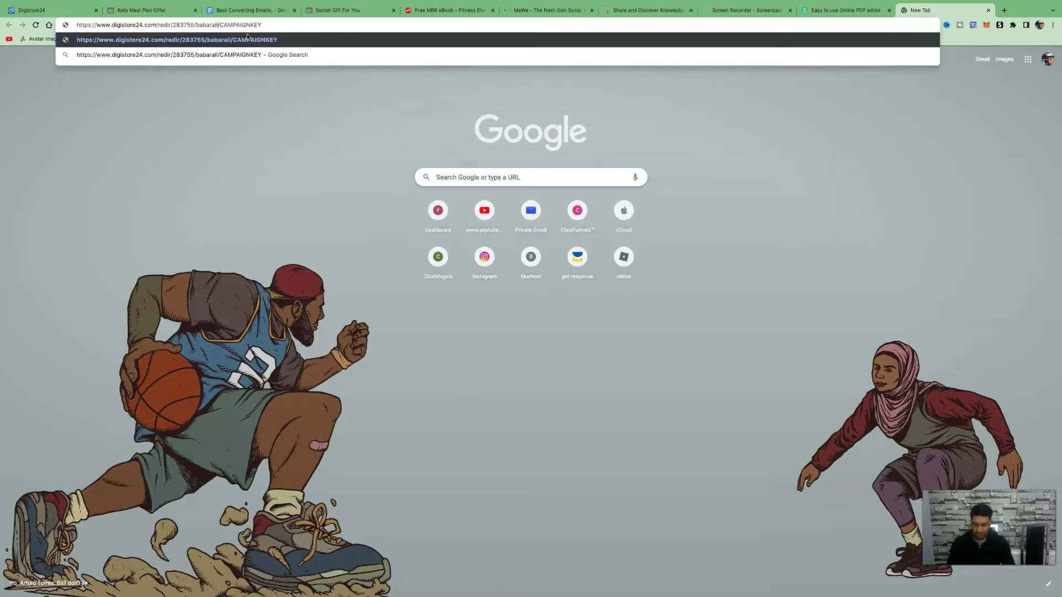
triple_click(94, 25)
key(ctrl+c)
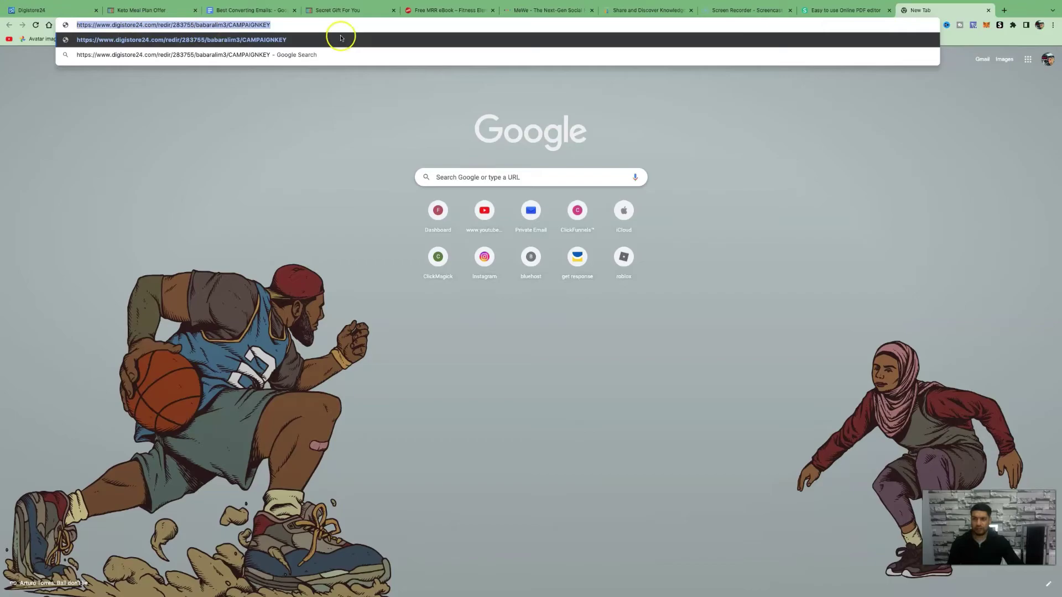
click(844, 10)
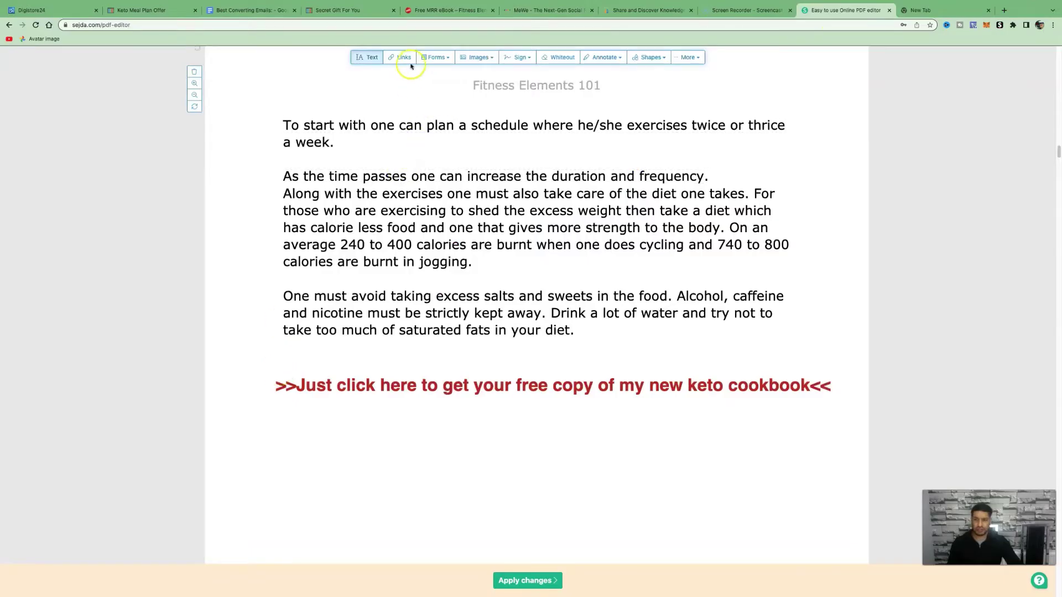
- Draw a link box over the red cookbook line, replacing example.com with the pasted affiliate URL
click(406, 60)
drag(266, 357, 525, 420)
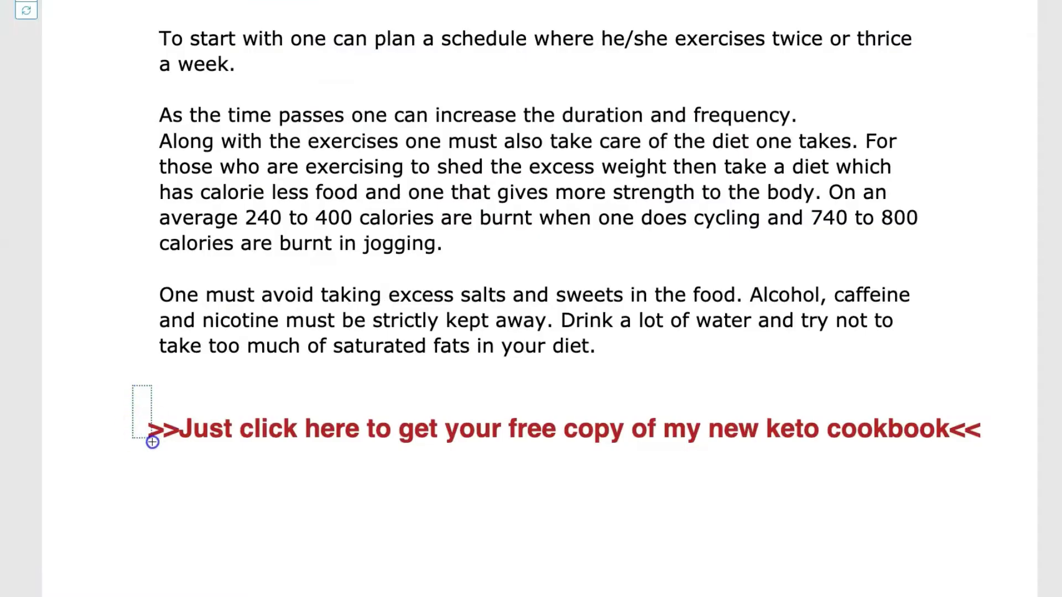
drag(523, 481, 1017, 477)
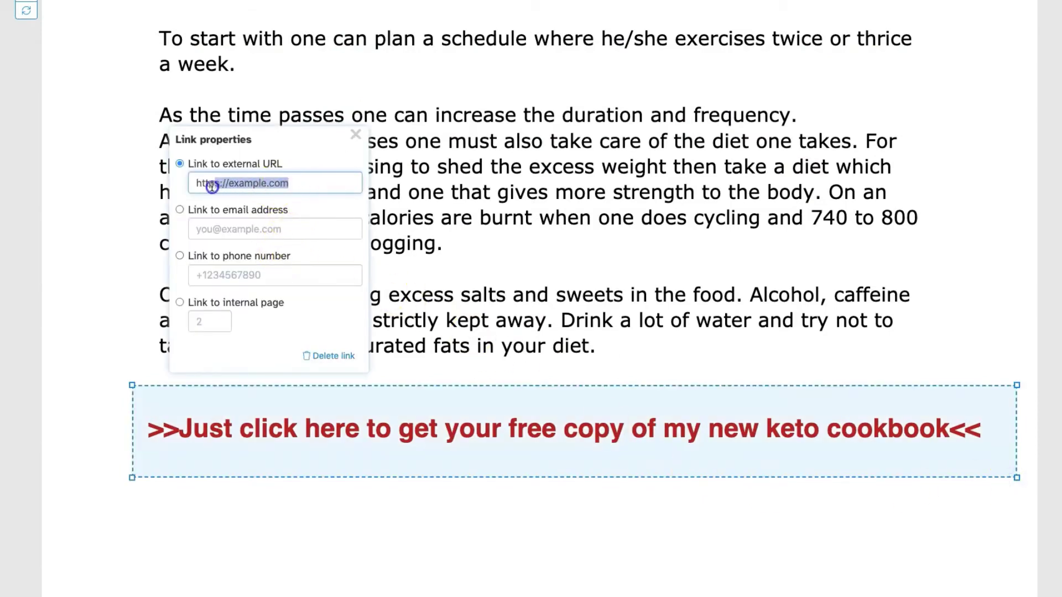
click(194, 189)
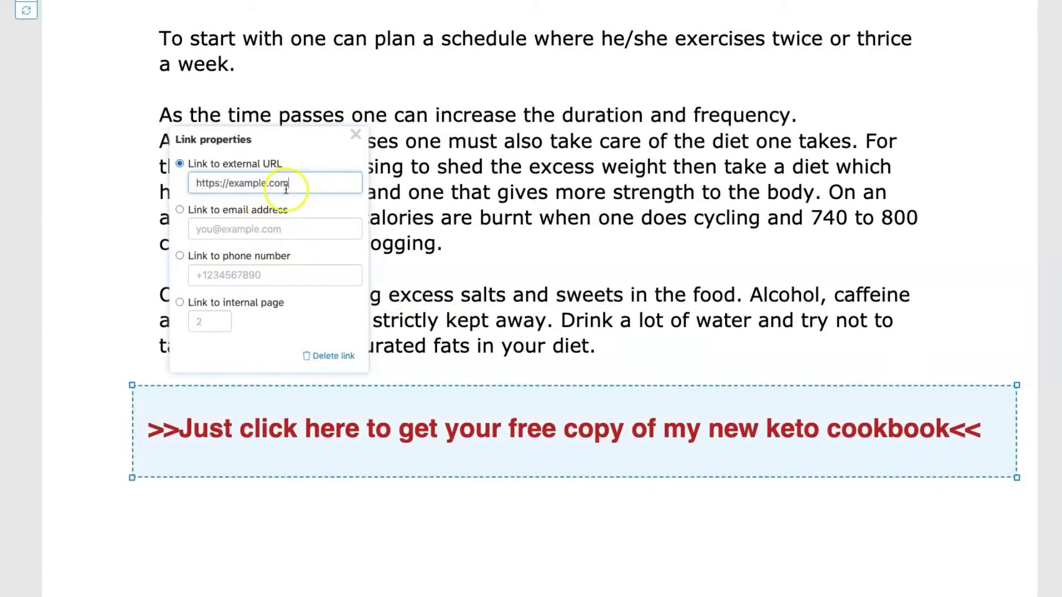
drag(291, 183, 210, 176)
key(BackSpace)
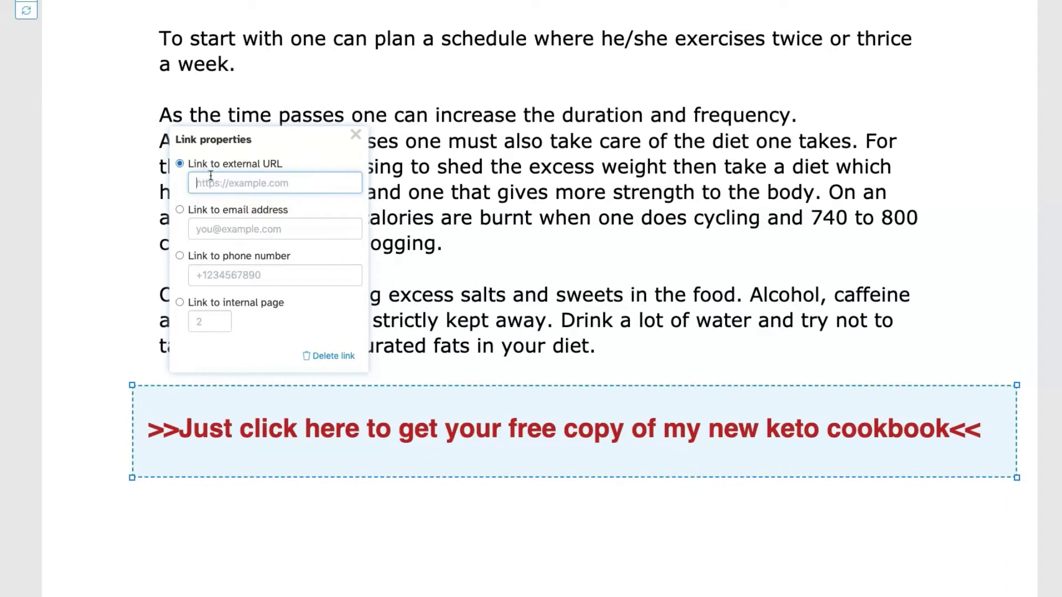
key(ctrl+v)
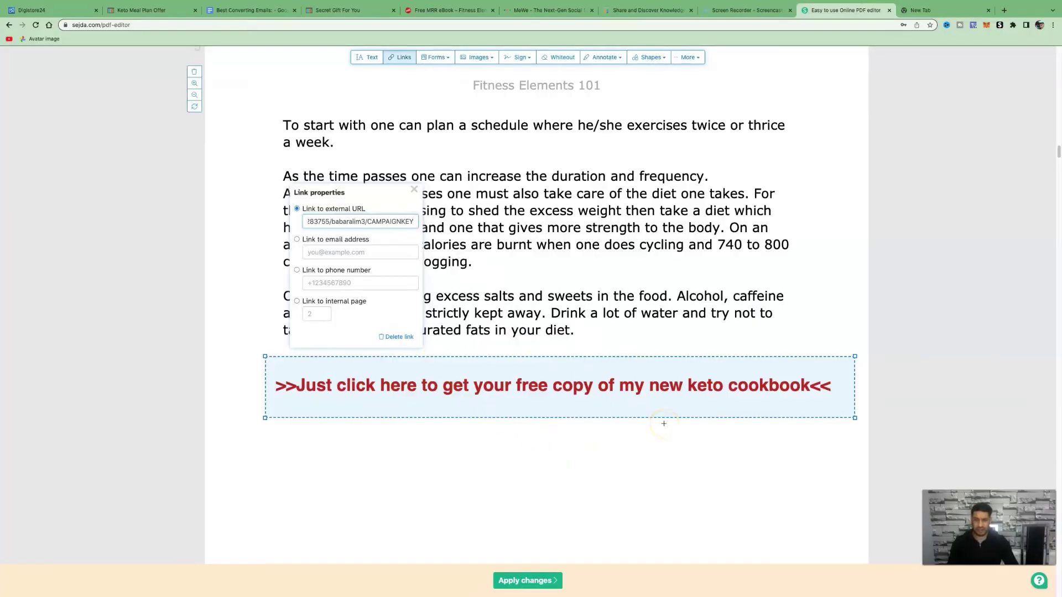
click(663, 424)
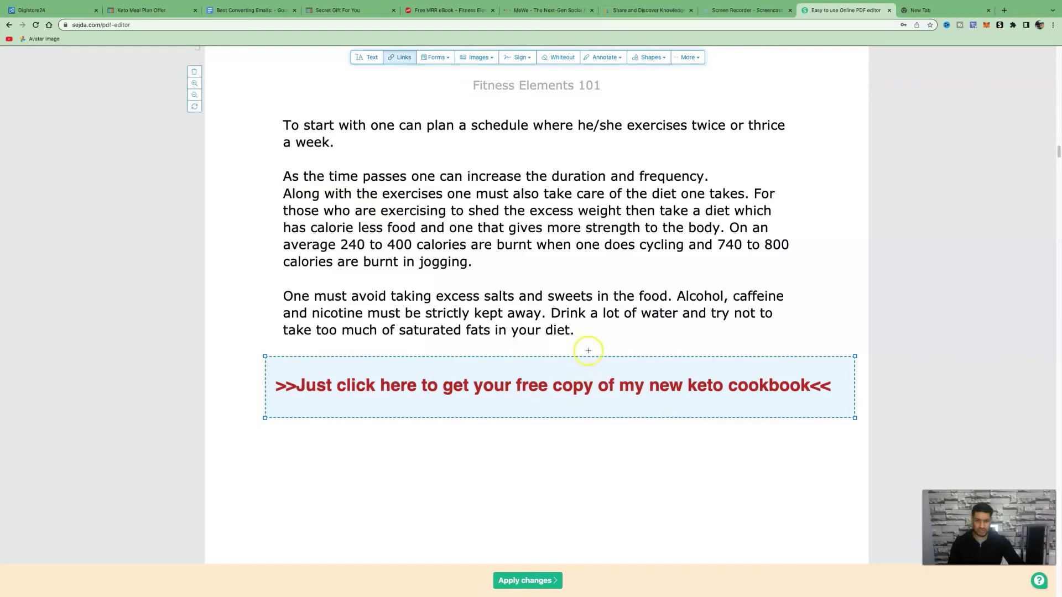
- On page 7, paste the free ebook download call-to-action as new text below 'balanced diet'
scroll(590, 360, down, 5)
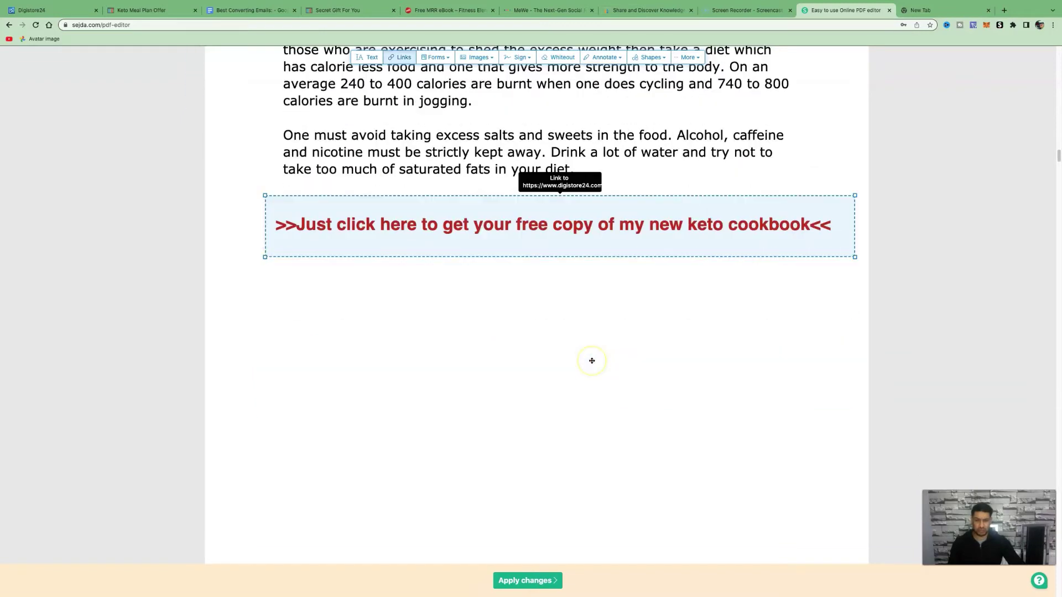
scroll(592, 361, down, 15)
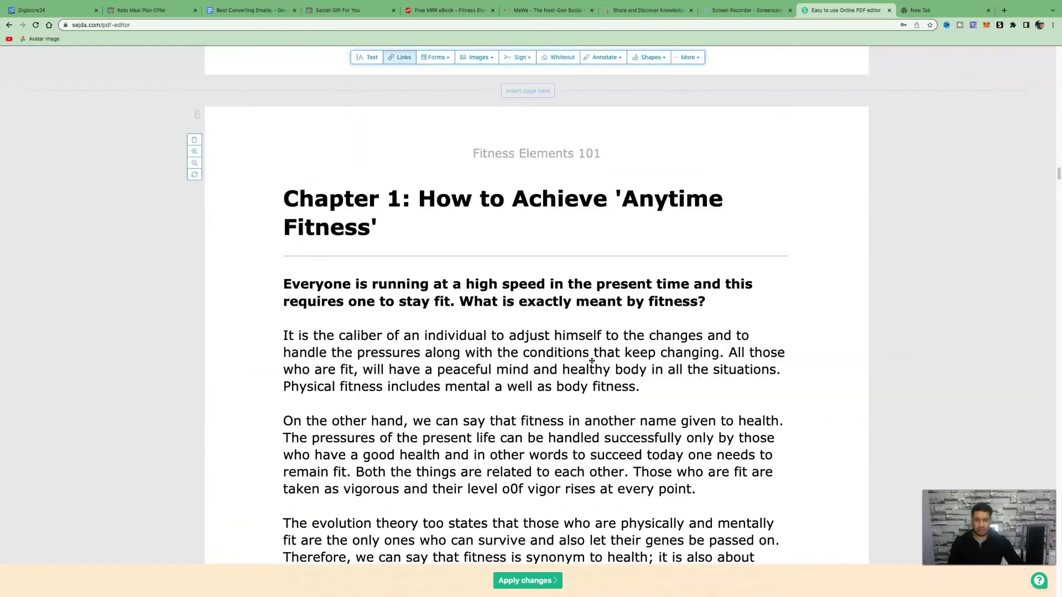
scroll(592, 361, down, 17)
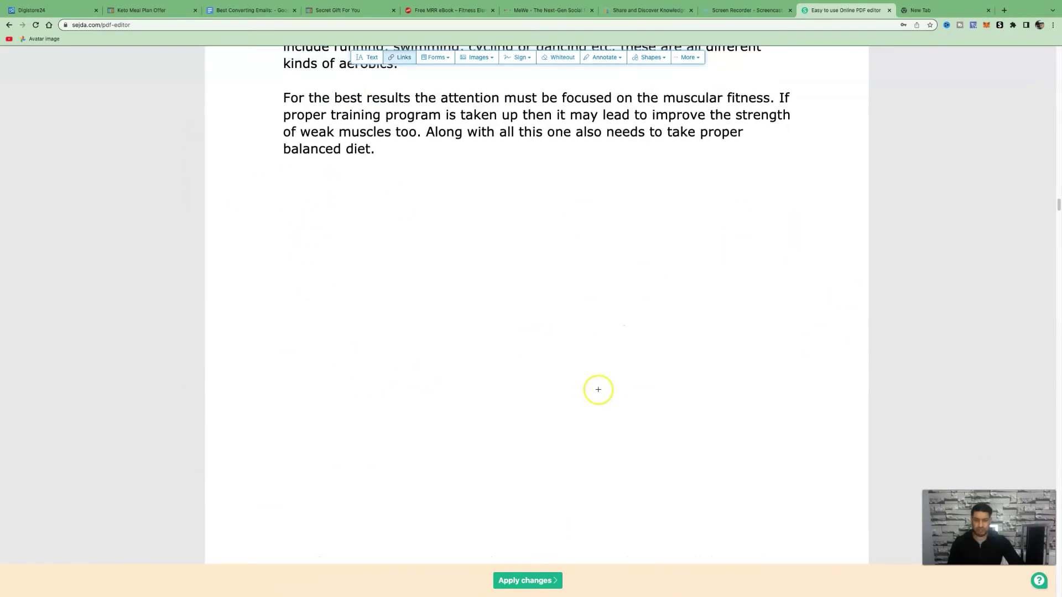
scroll(593, 396, down, 12)
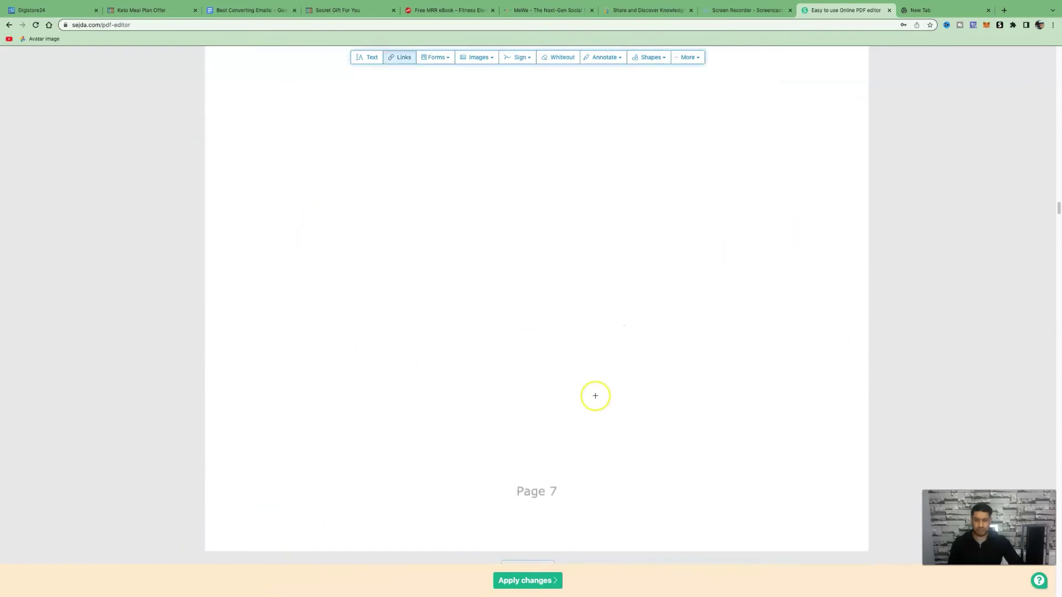
click(372, 58)
click(341, 427)
click(456, 430)
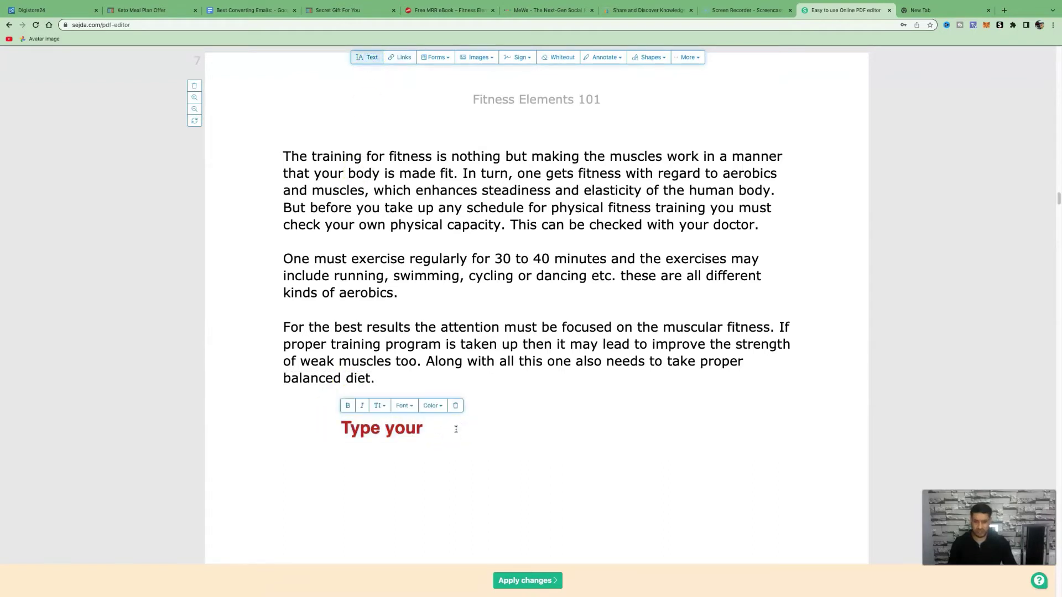
key(ctrl+a)
text(>> CLICK HERE TO DOWNLOAD YOUR FREE EBOOK<<)
click(847, 444)
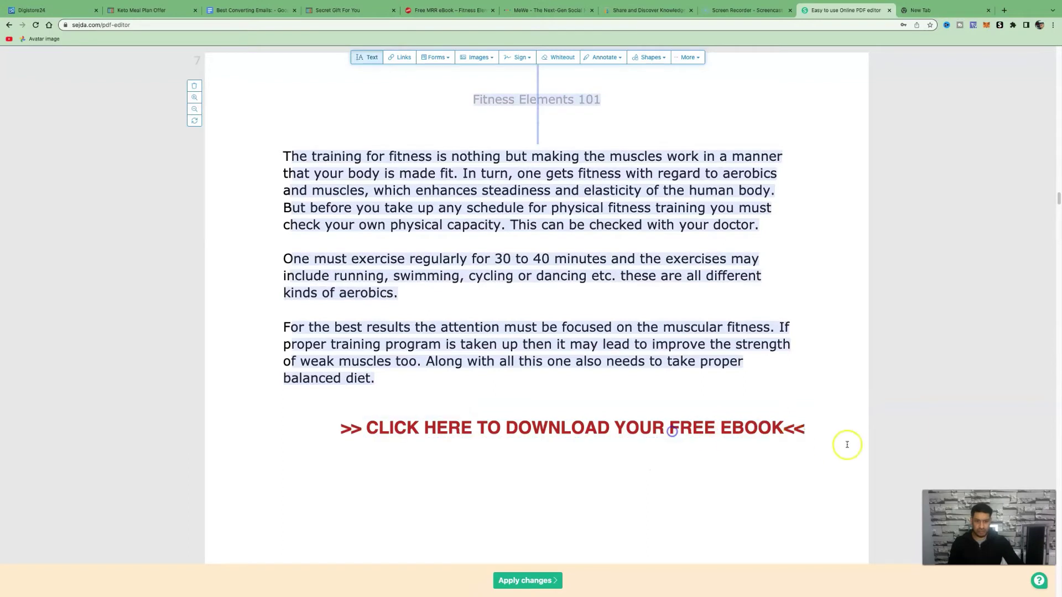
key(ctrl+a)
- Link the CLICK HERE line to the pasted Digistore24 affiliate URL instead of the placeholder address
drag(328, 404, 827, 459)
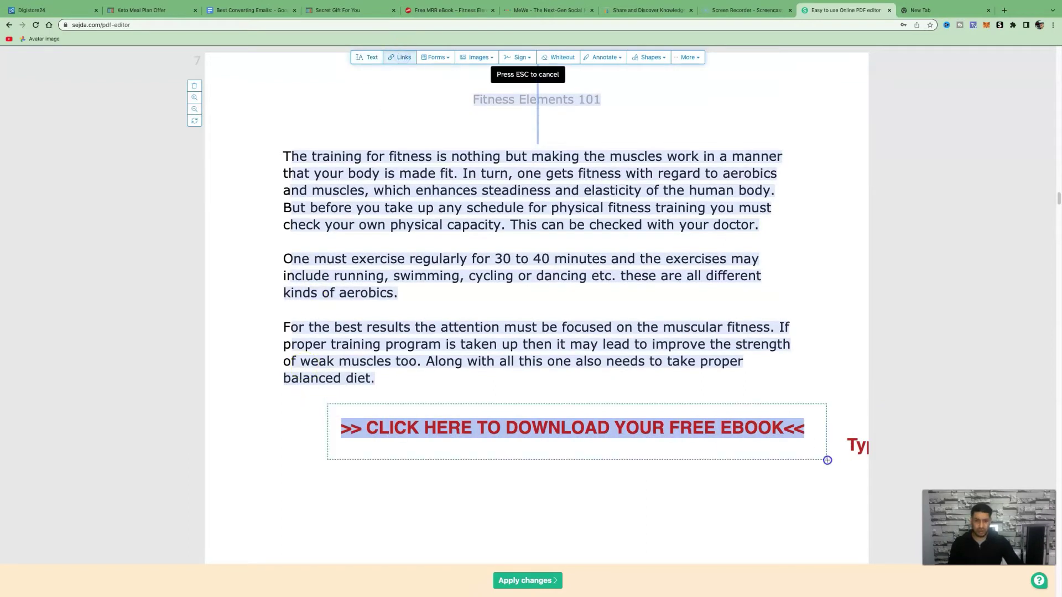
drag(437, 269, 376, 268)
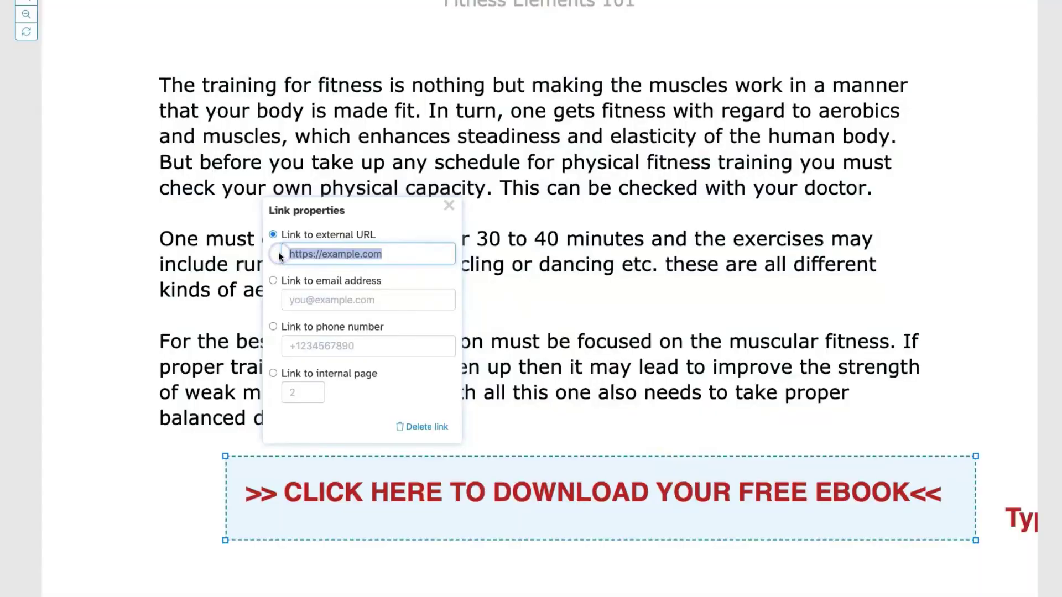
key(BackSpace)
key(super+v)
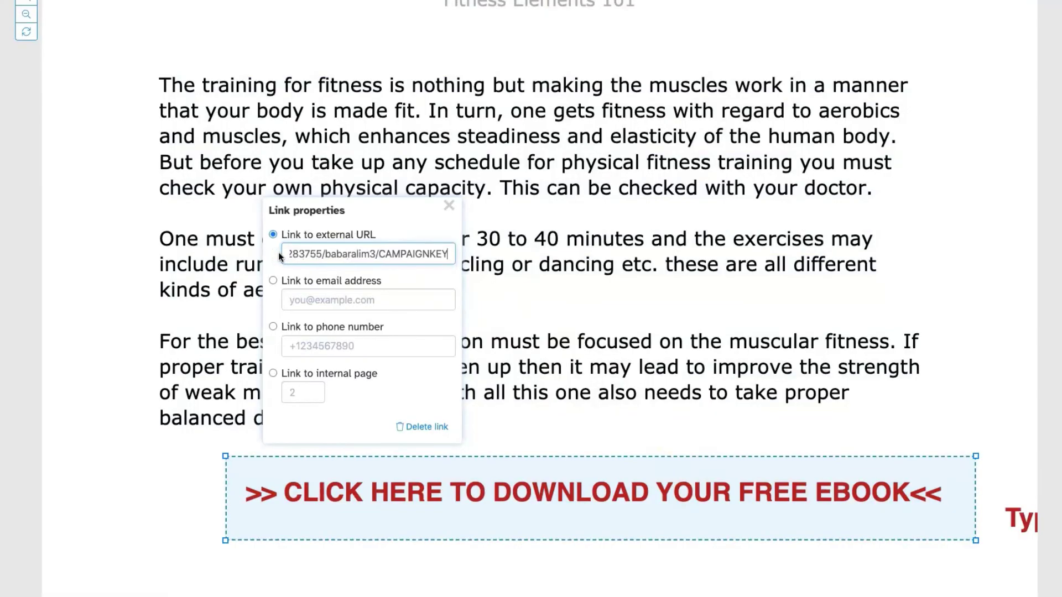
click(417, 453)
scroll(756, 467, down, 10)
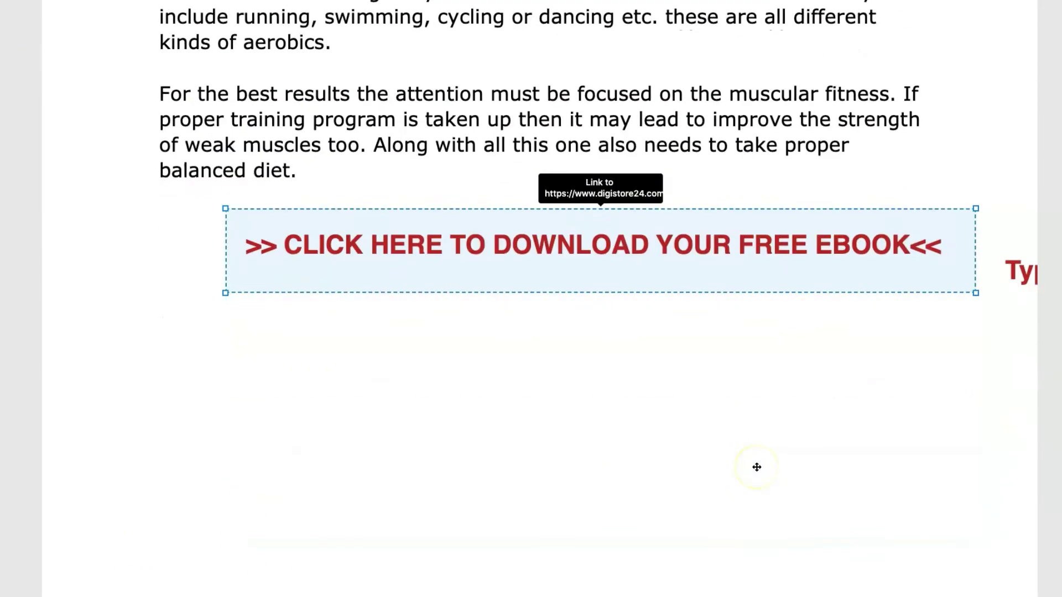
scroll(757, 467, down, 20)
scroll(757, 467, up, 14)
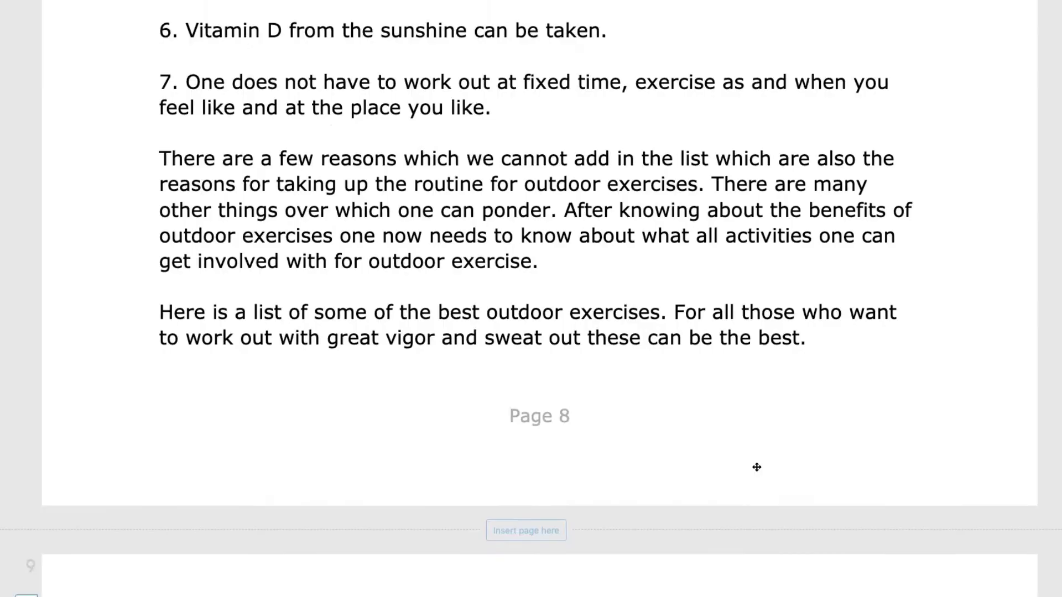
scroll(757, 468, up, 5)
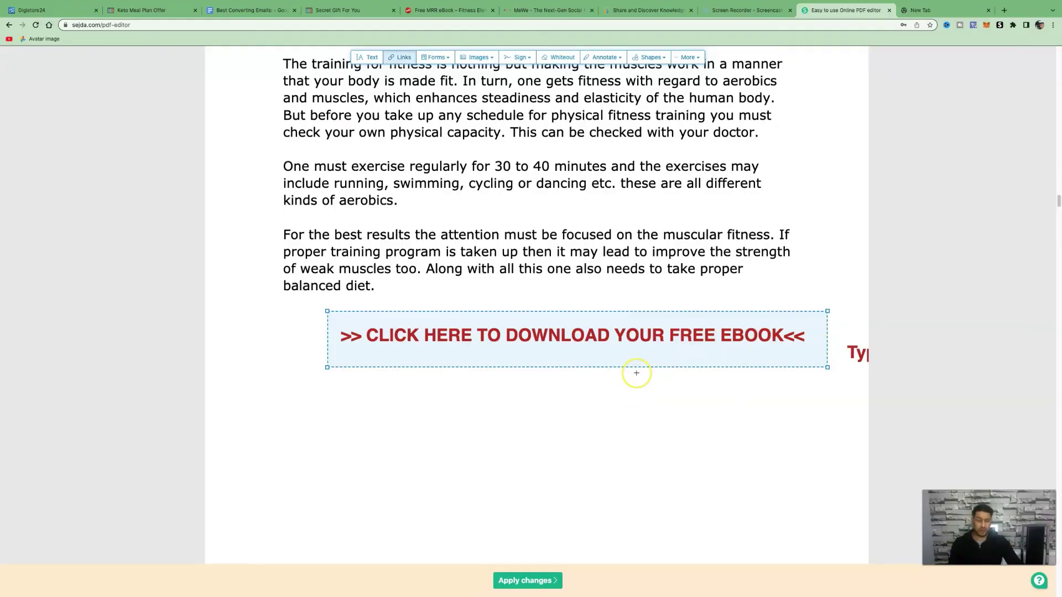
click(153, 16)
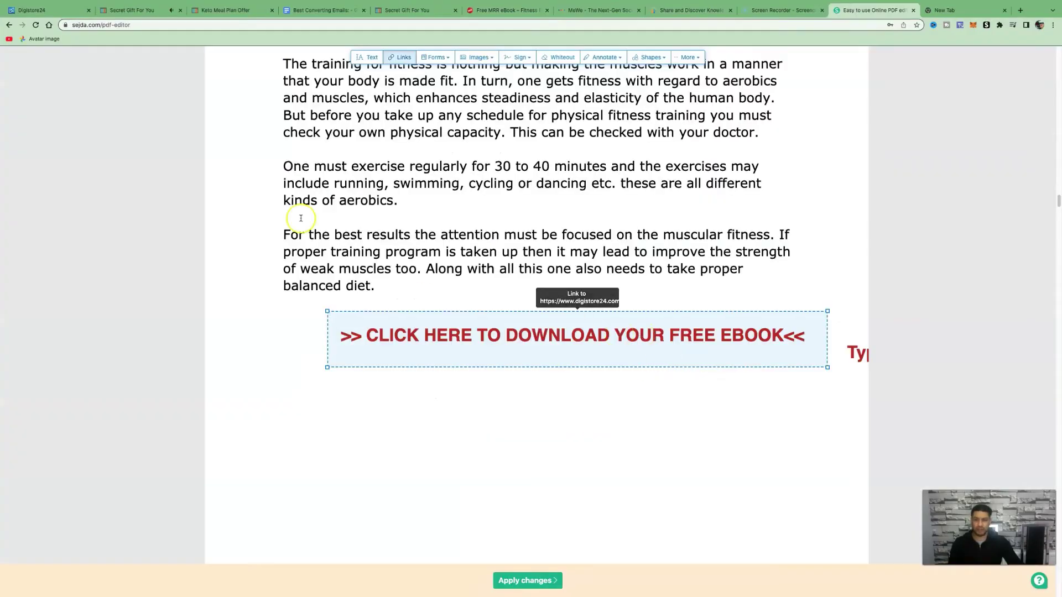
click(116, 11)
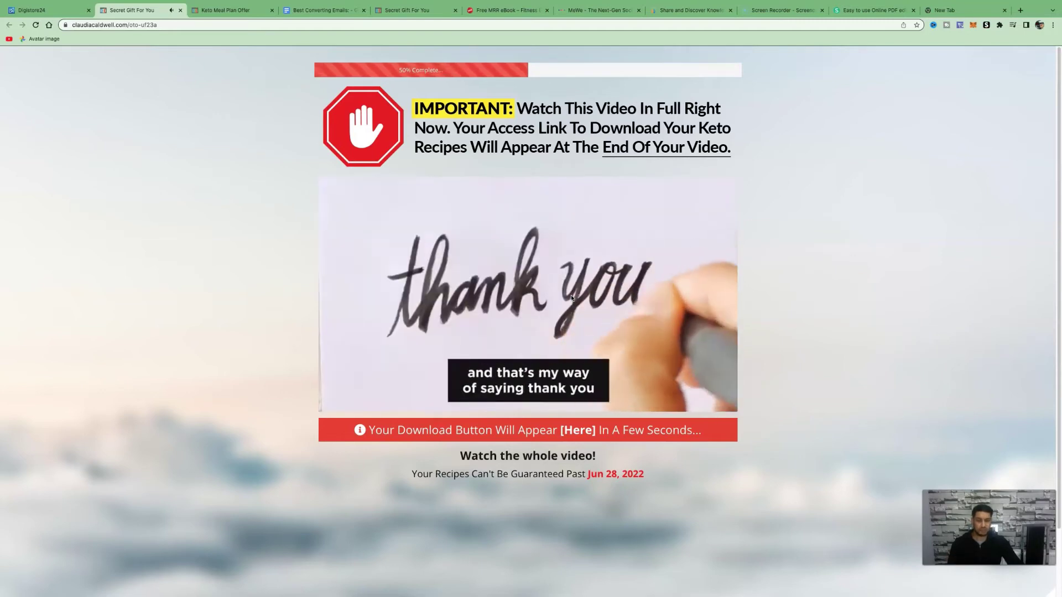
click(563, 238)
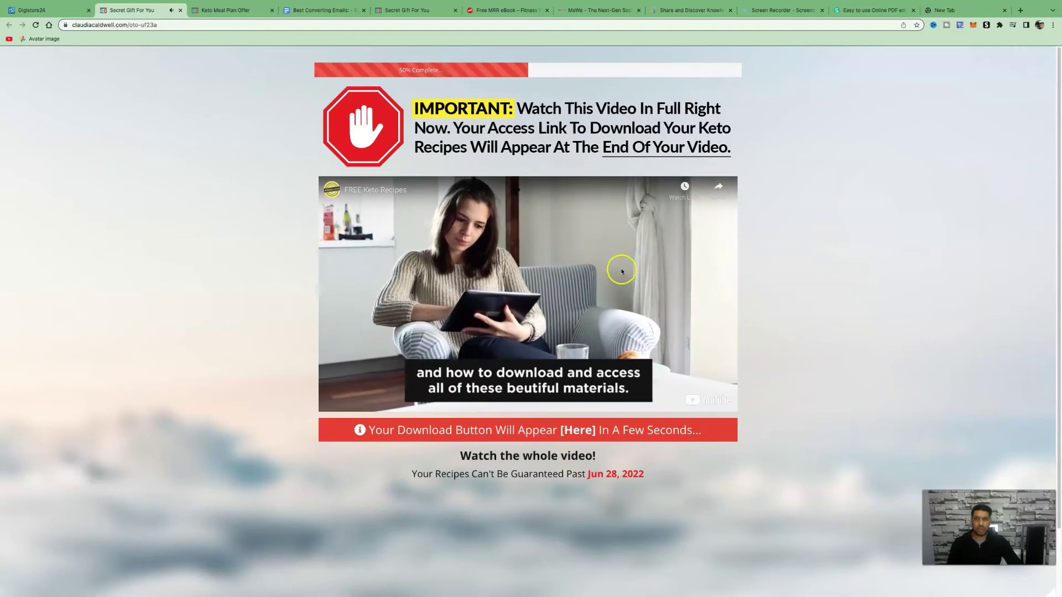
click(232, 10)
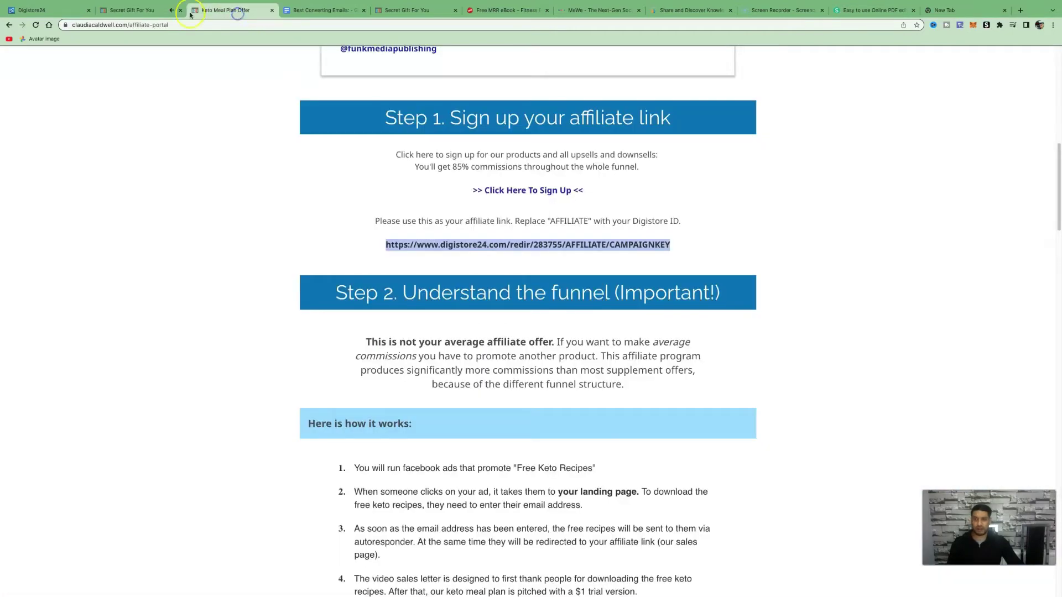
click(83, 11)
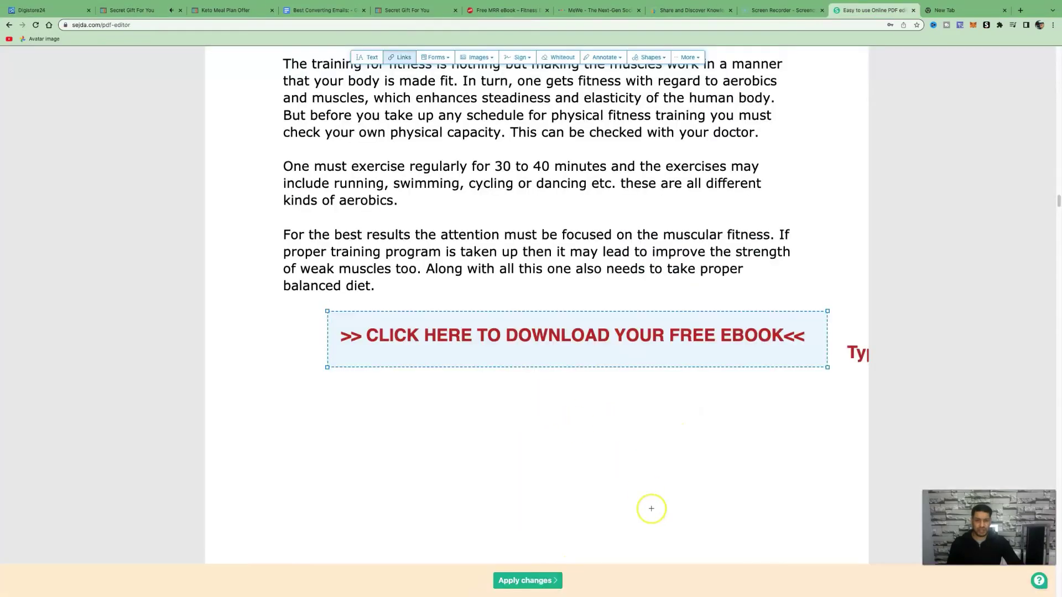
- Apply the changes, removing the unused text edit, so Fitness Elements 101.pdf downloads
click(535, 581)
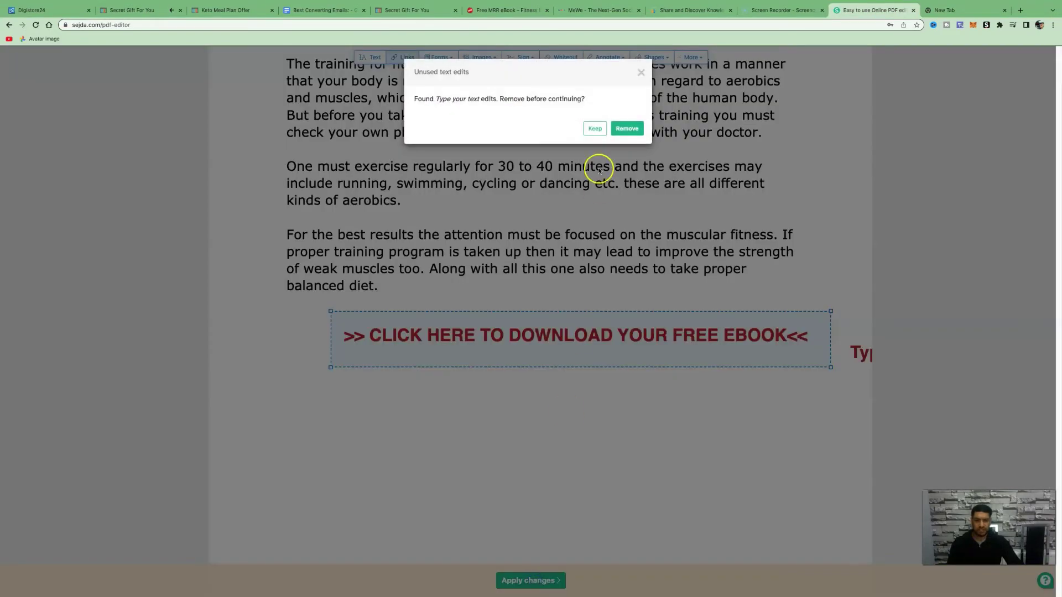
click(626, 128)
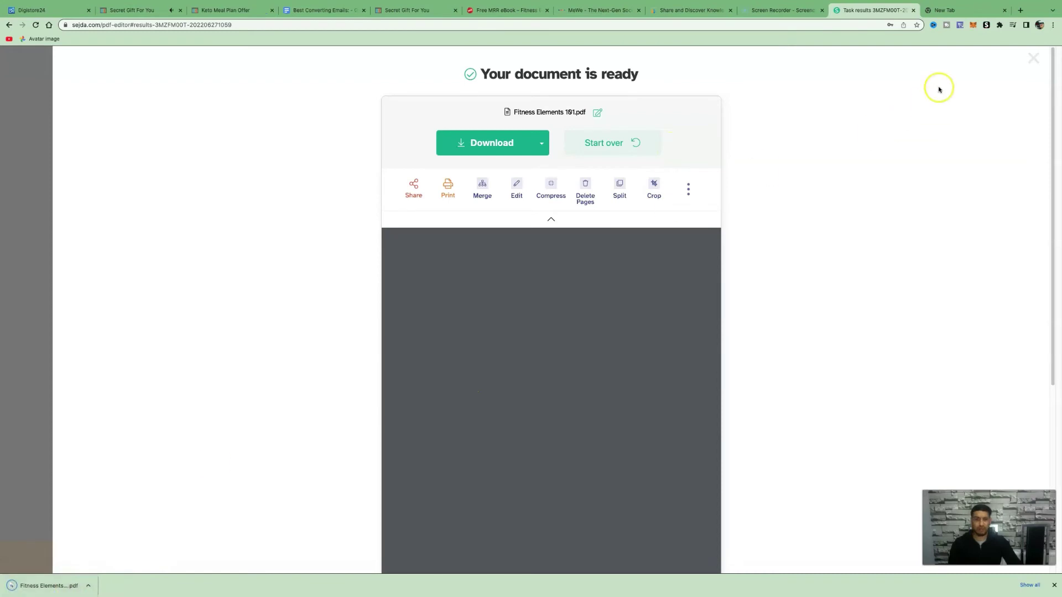
click(943, 10)
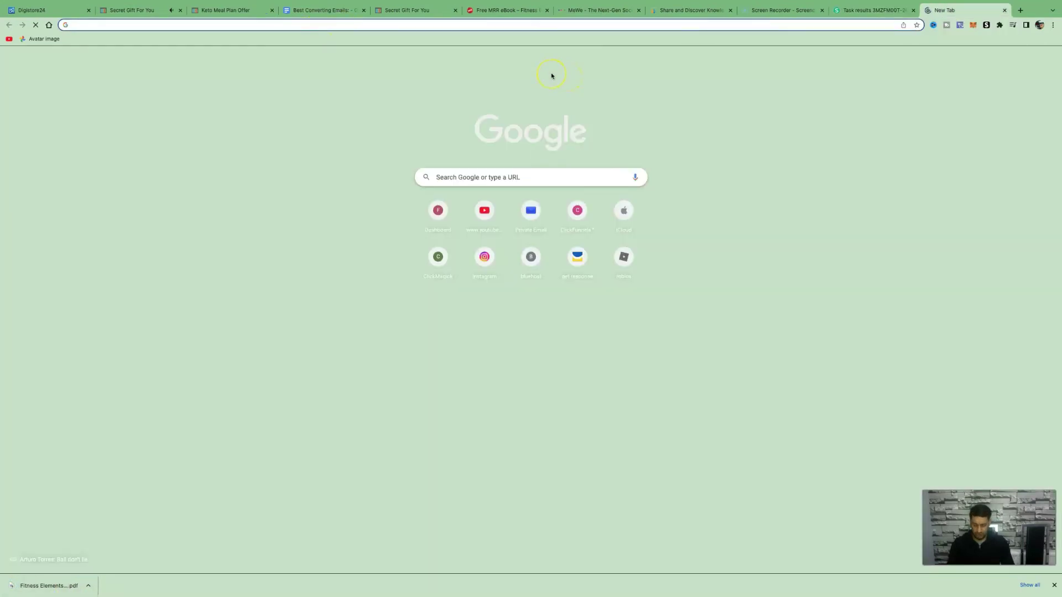
- Open Google Drive and upload Fitness Elements 101.pdf to My Drive
text(G)
click(552, 75)
click(119, 139)
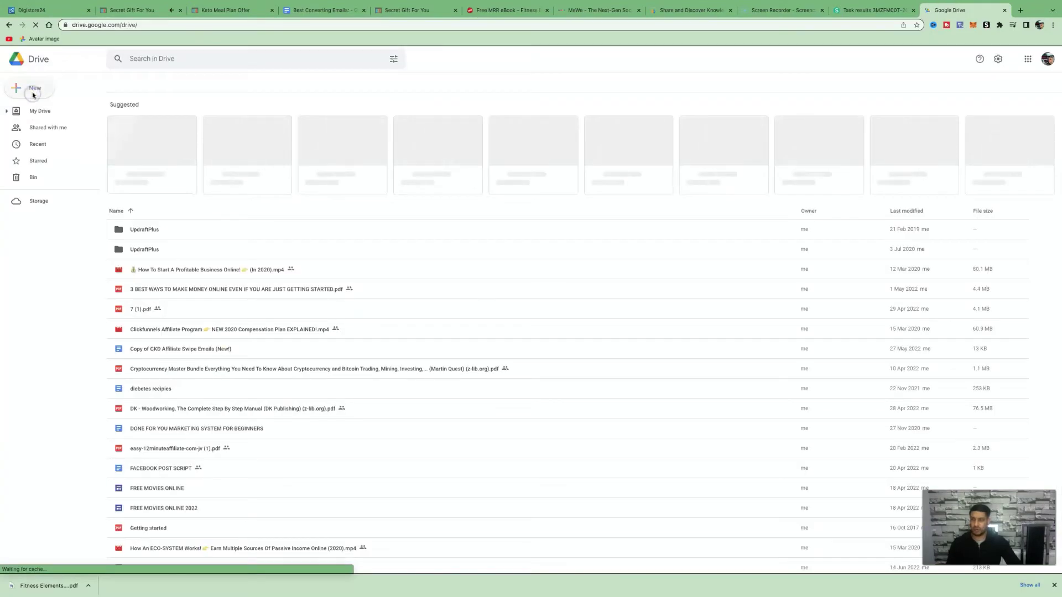
click(32, 90)
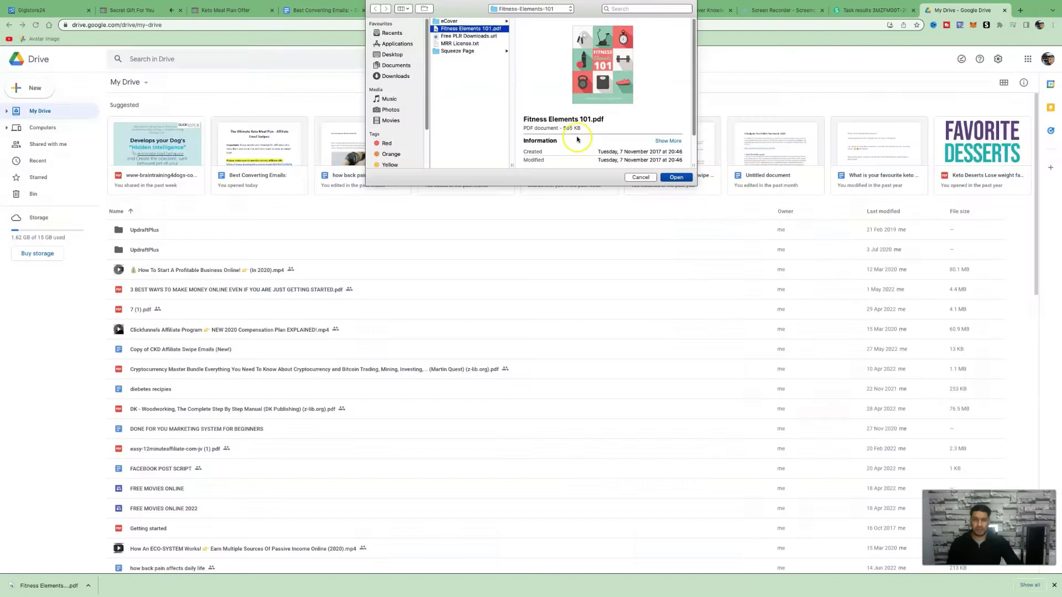
click(676, 177)
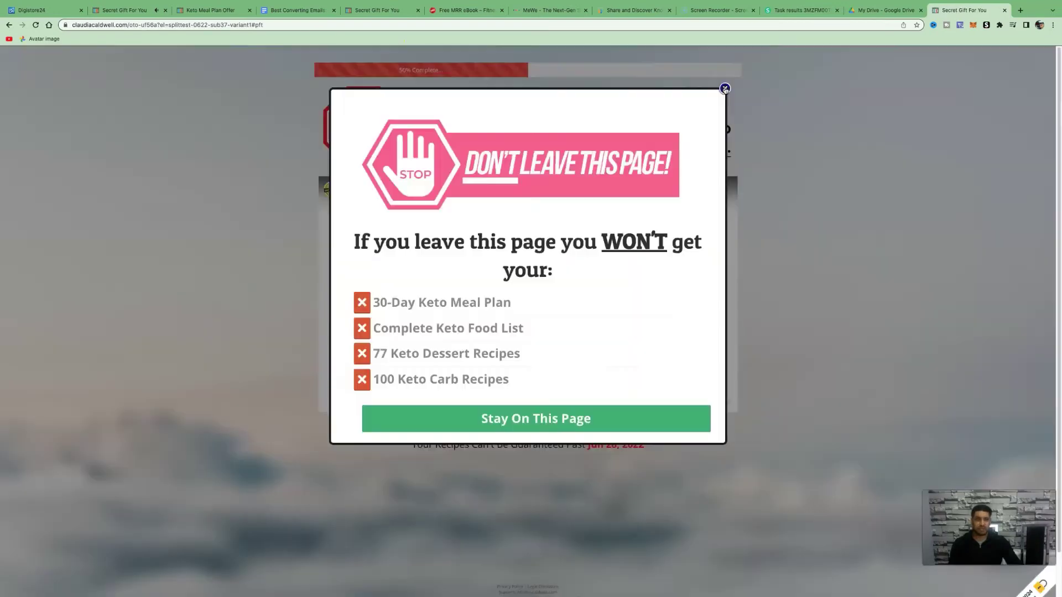
- Share Fitness Elements 101.pdf as Viewer with anyone who has the link, and copy the link
click(725, 88)
click(899, 11)
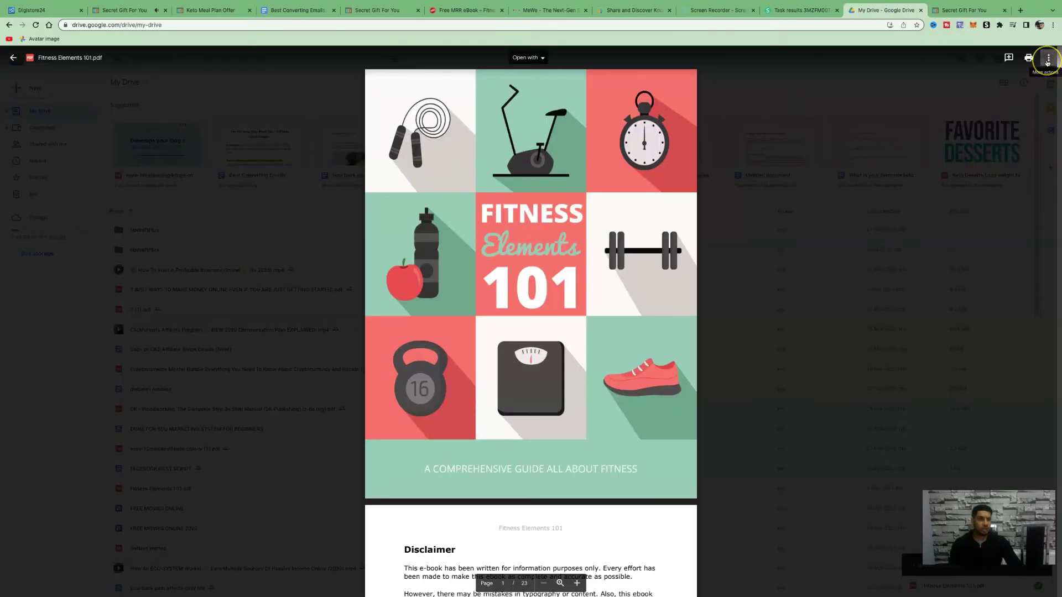
click(1047, 62)
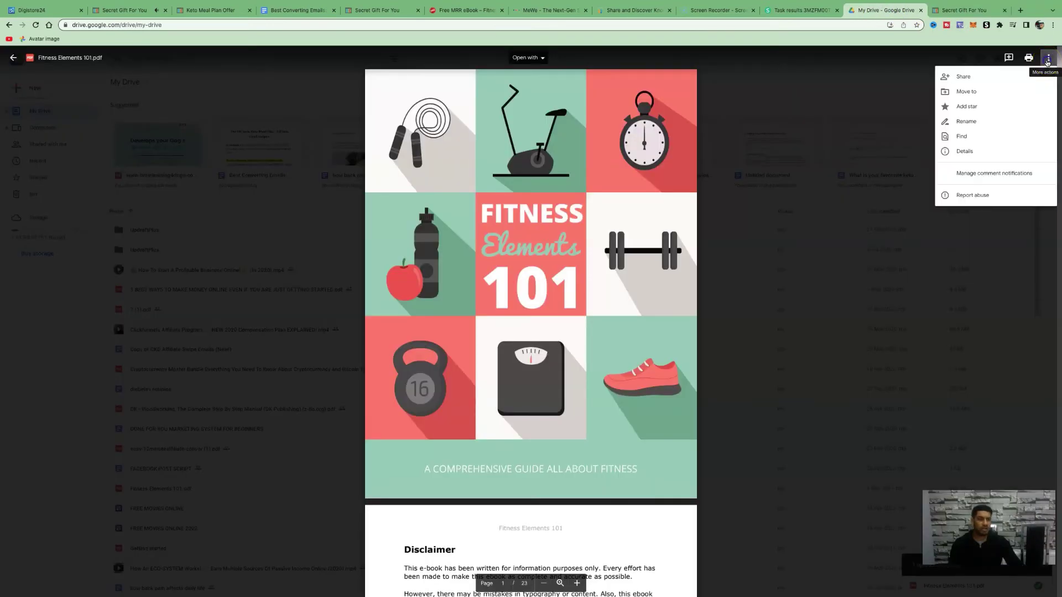
click(996, 81)
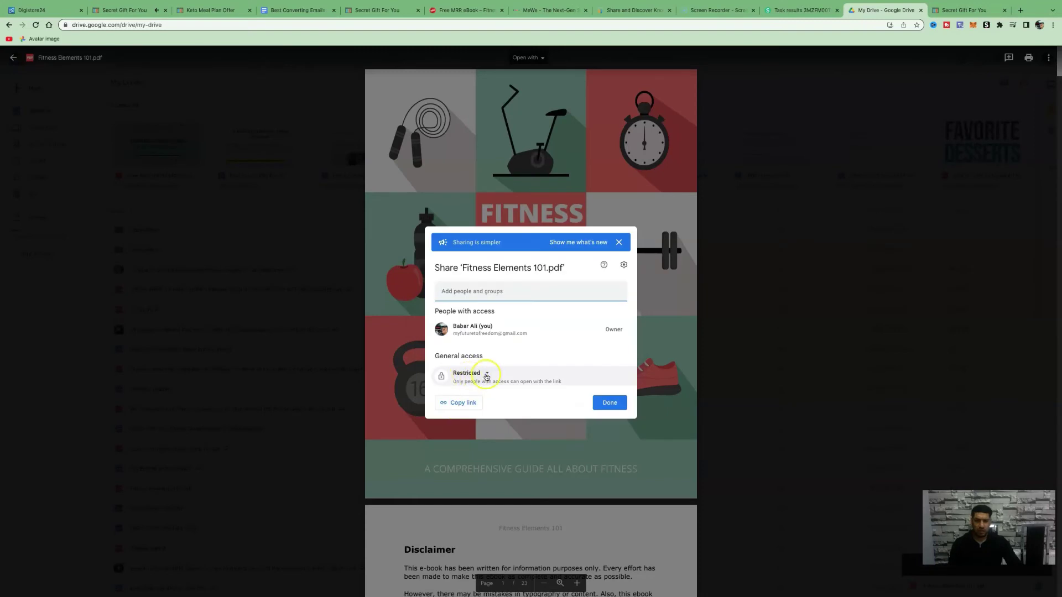
click(486, 375)
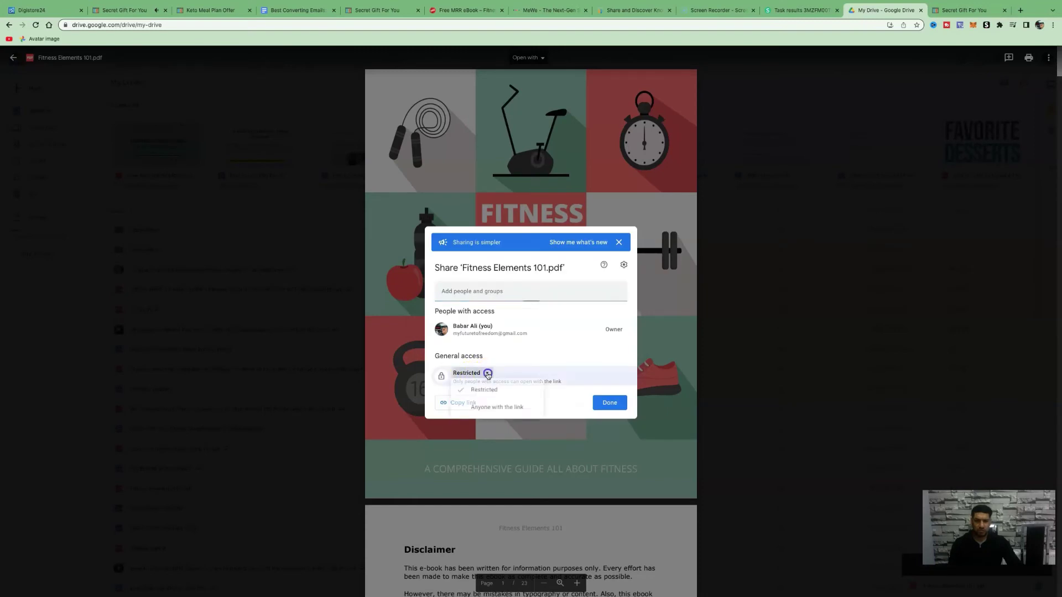
click(493, 415)
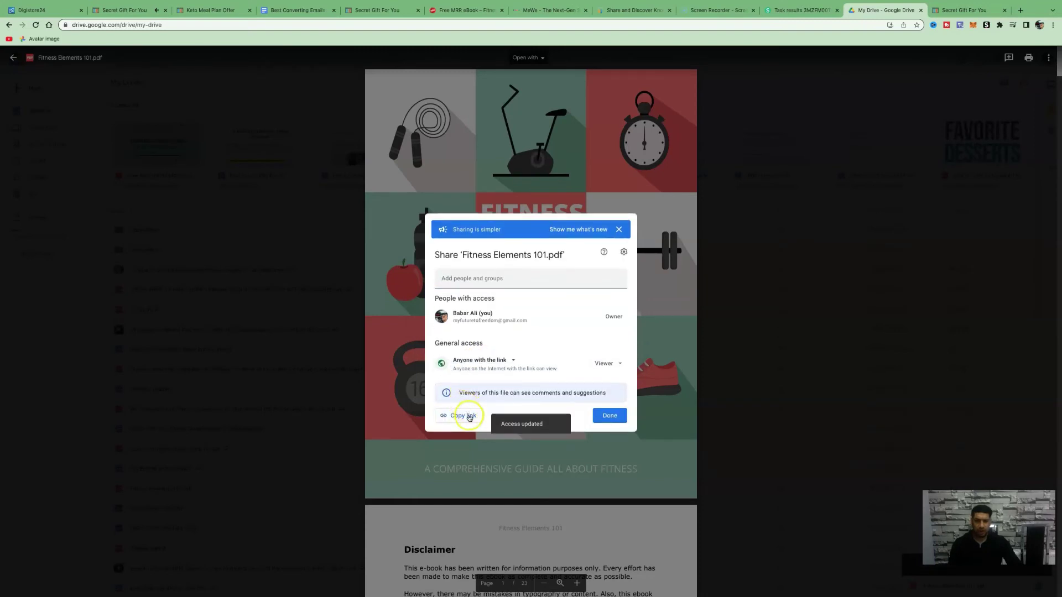
click(468, 416)
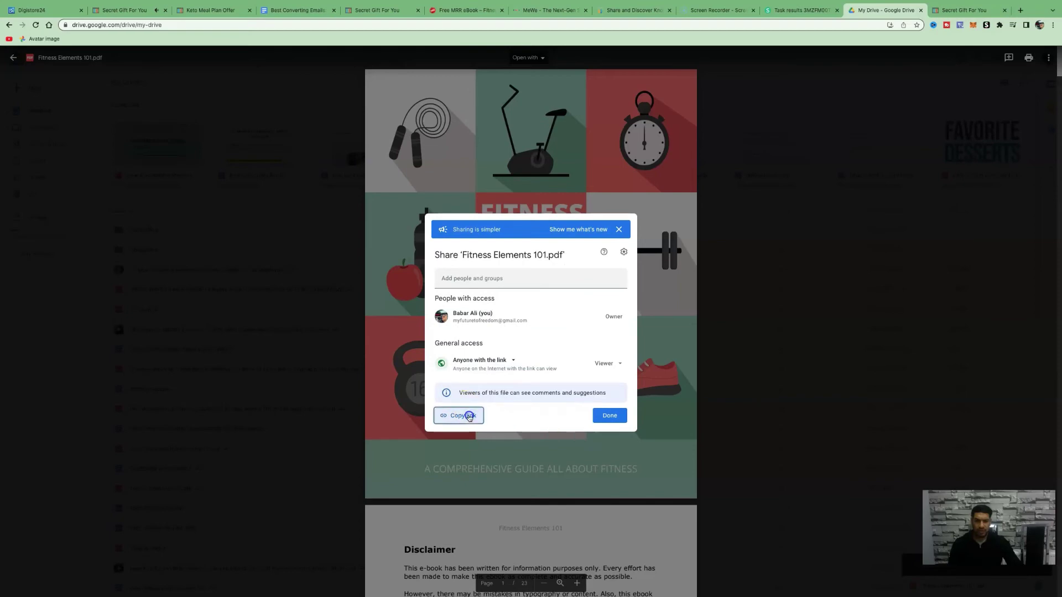
- Paste the Drive share link into a new tab's address bar
click(1019, 11)
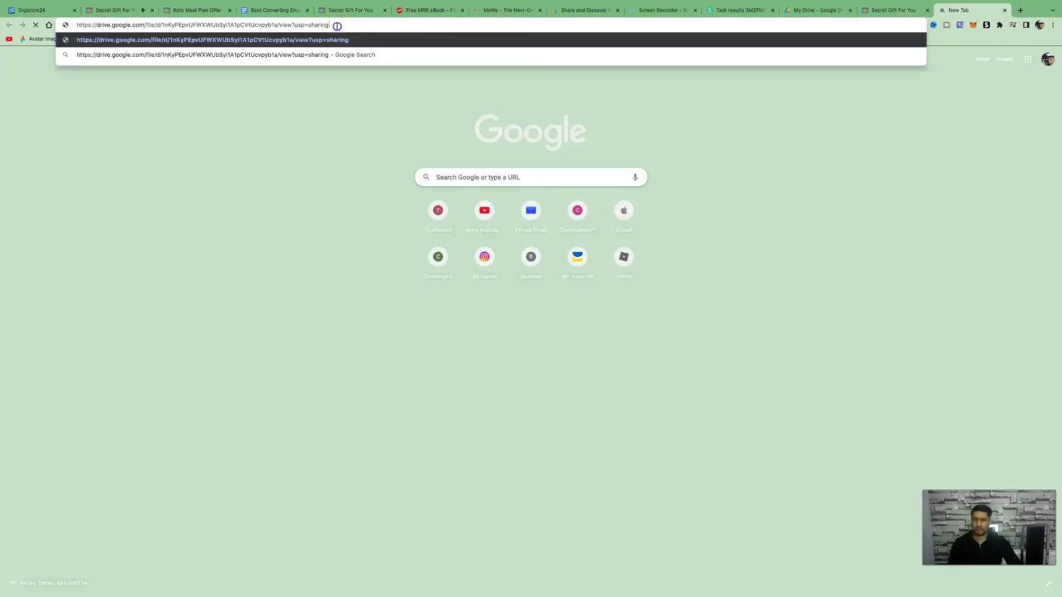
drag(337, 26, 73, 26)
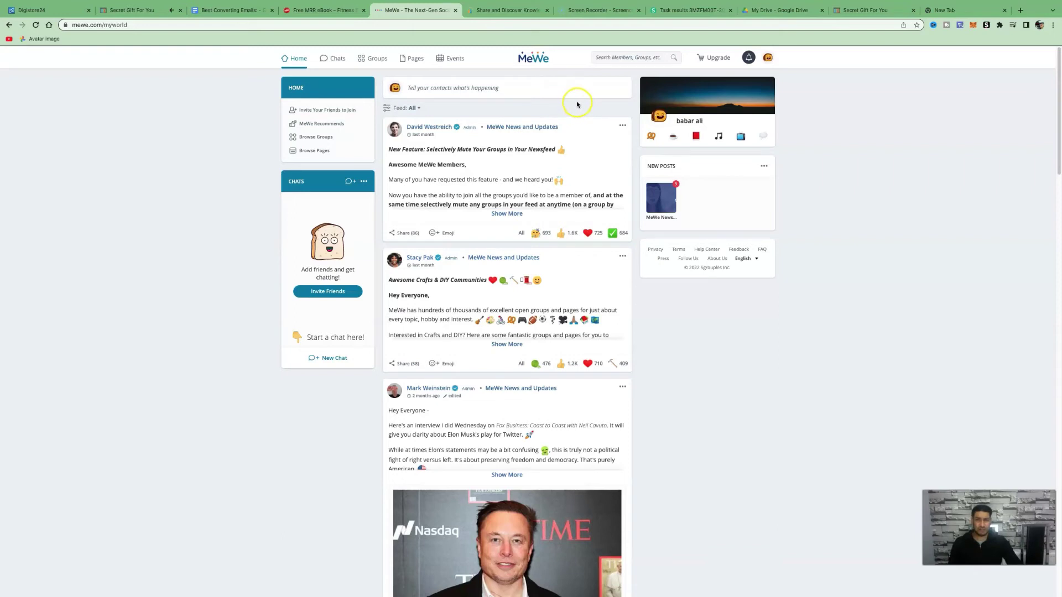
- Search MeWe for WEIGHTLOSS and browse the results
click(642, 58)
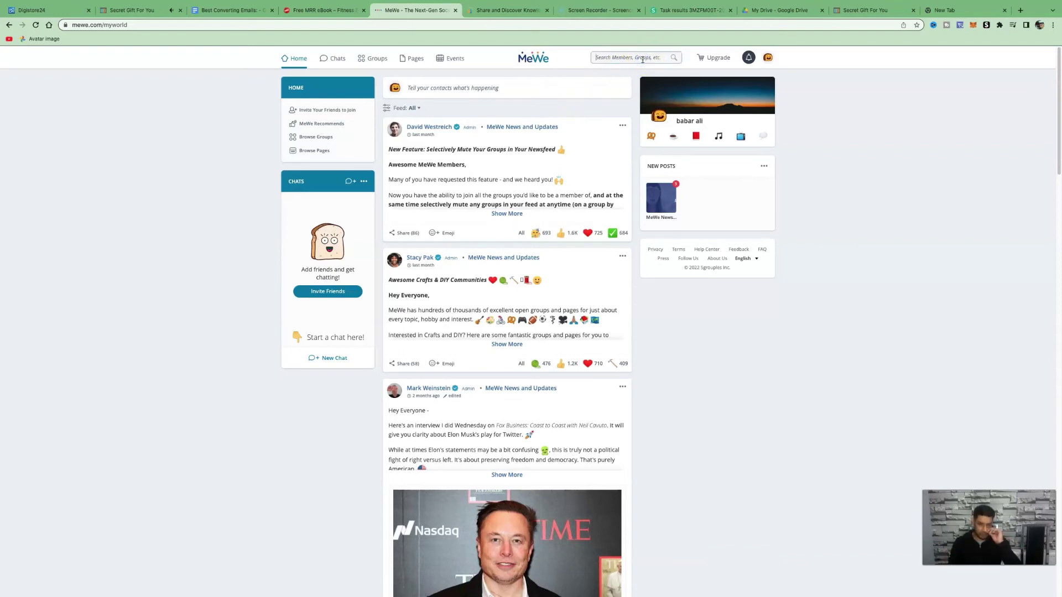
text(WEIGHTLOSS)
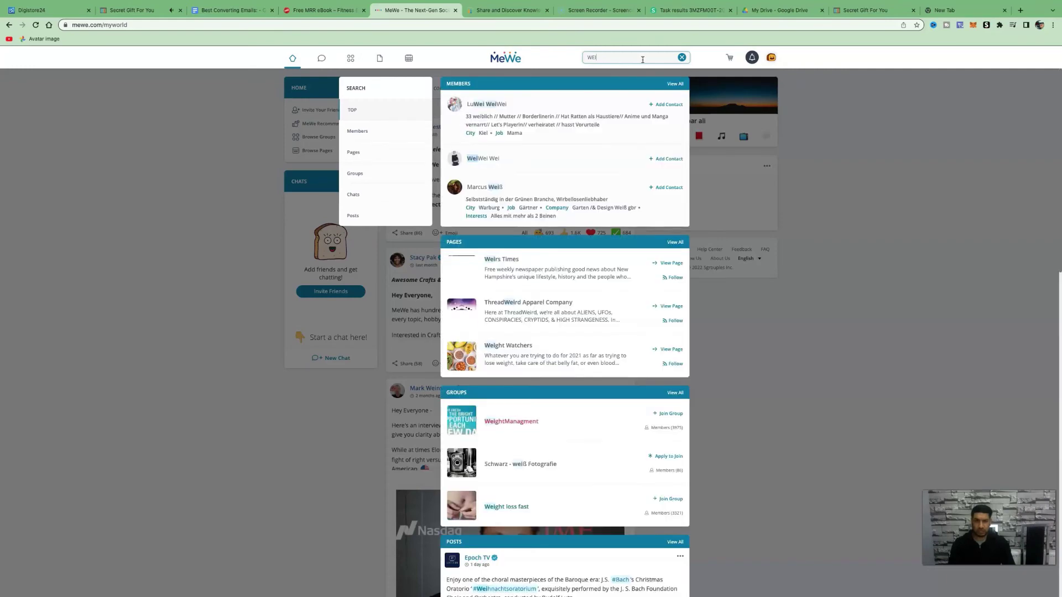
scroll(707, 230, down, 3)
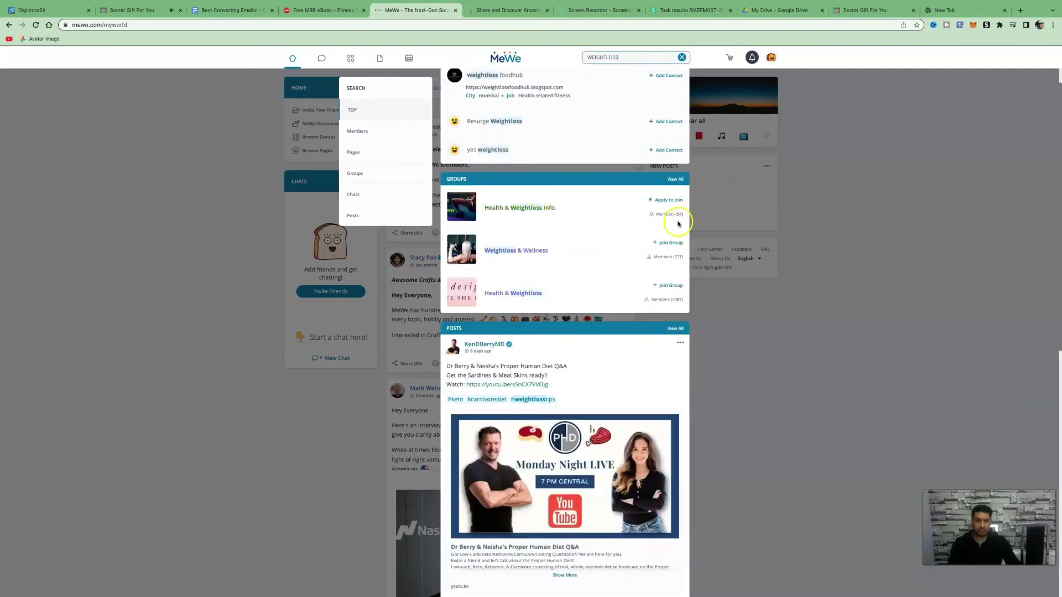
scroll(659, 155, up, 3)
- Change the search to FITNESS, browse the groups and pages, then close the results
key(BackSpace)
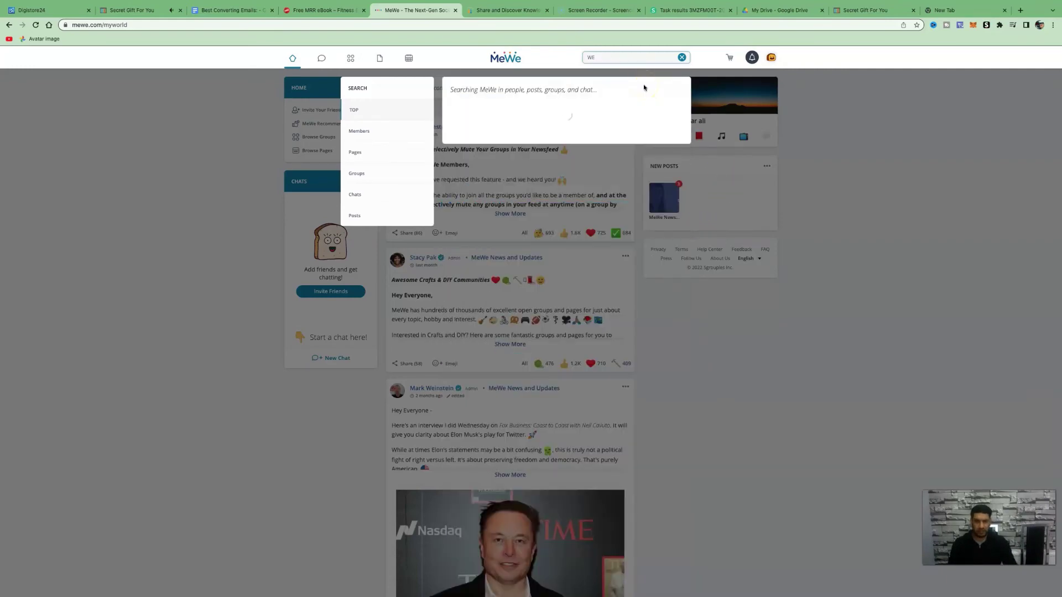
key(BackSpace)
key(BackSpace)
text(FITNESS)
scroll(594, 277, down, 2)
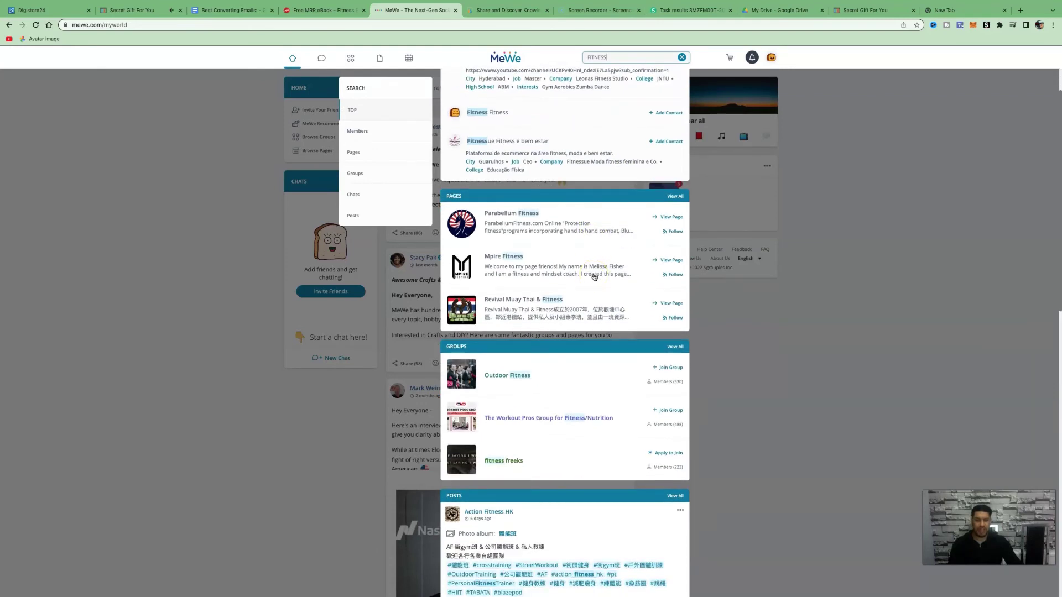
scroll(595, 277, up, 1)
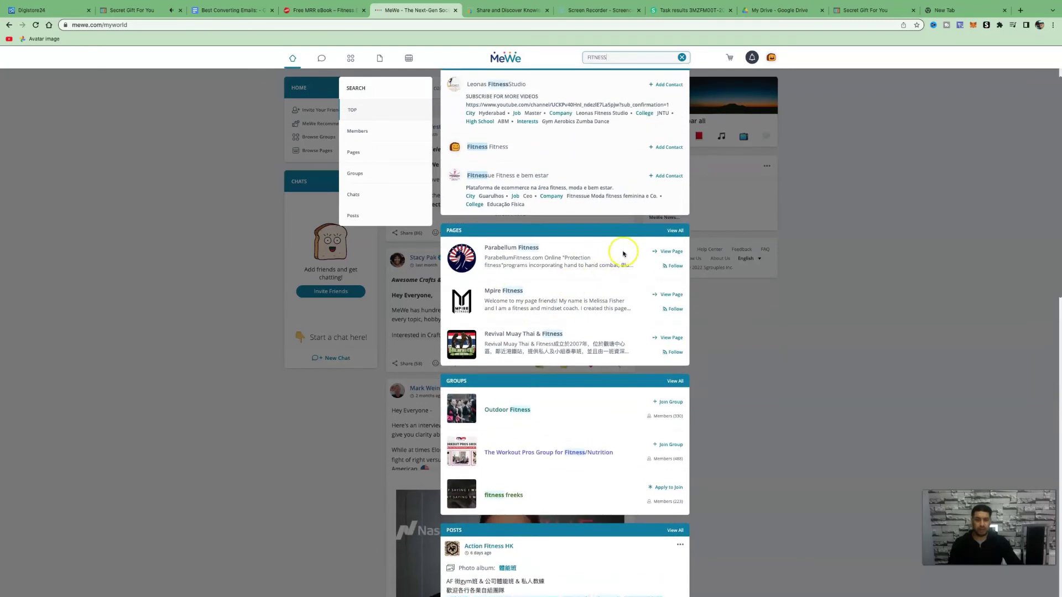
scroll(575, 255, up, 1)
scroll(575, 256, up, 1)
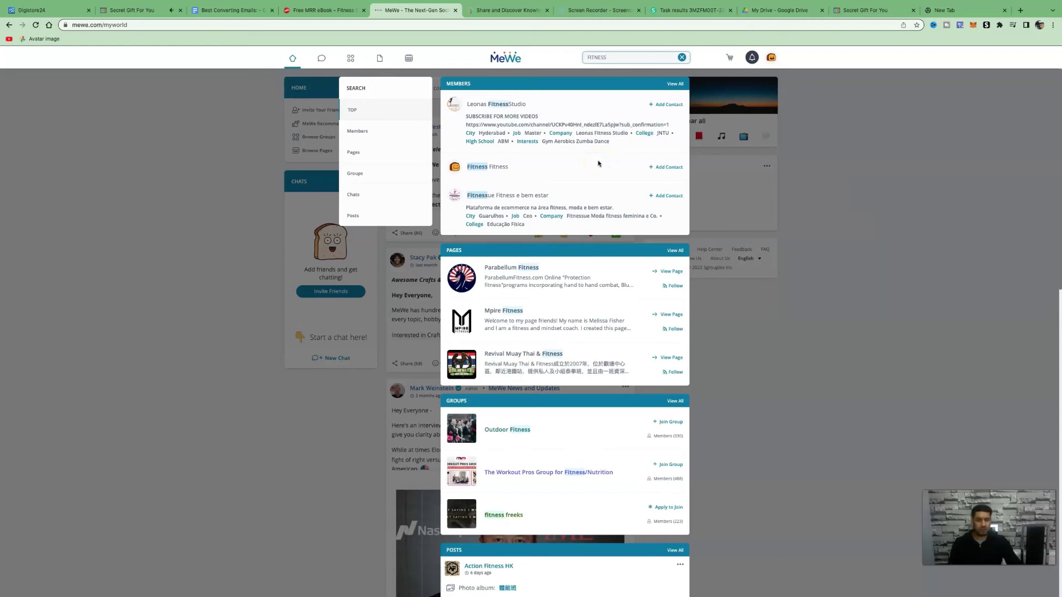
click(926, 153)
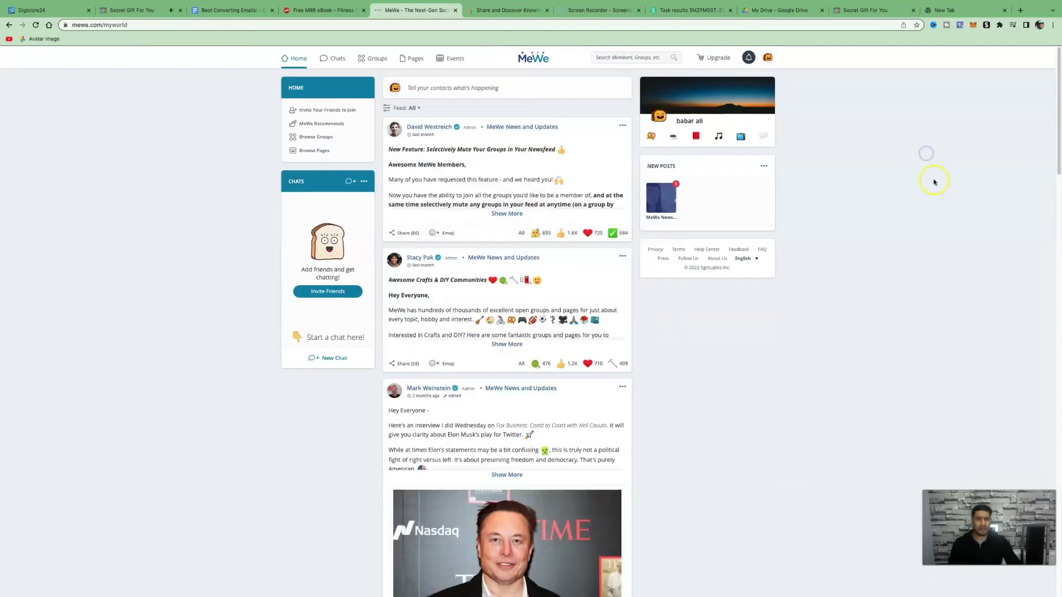
- Switch to SlideShare and browse its home page of Today's Top and Featured SlideShares
click(508, 16)
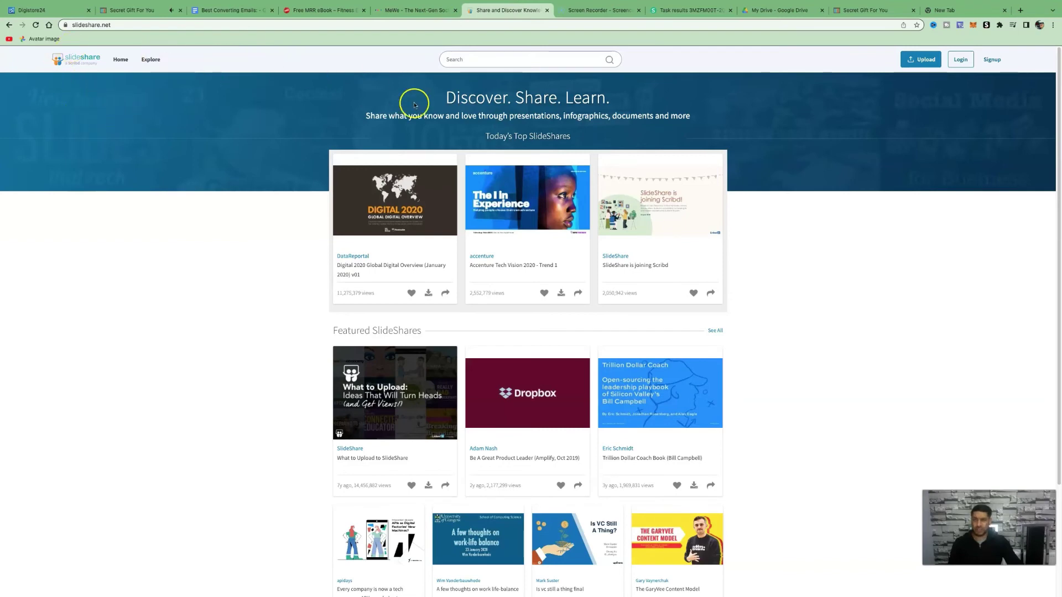
scroll(768, 240, down, 1)
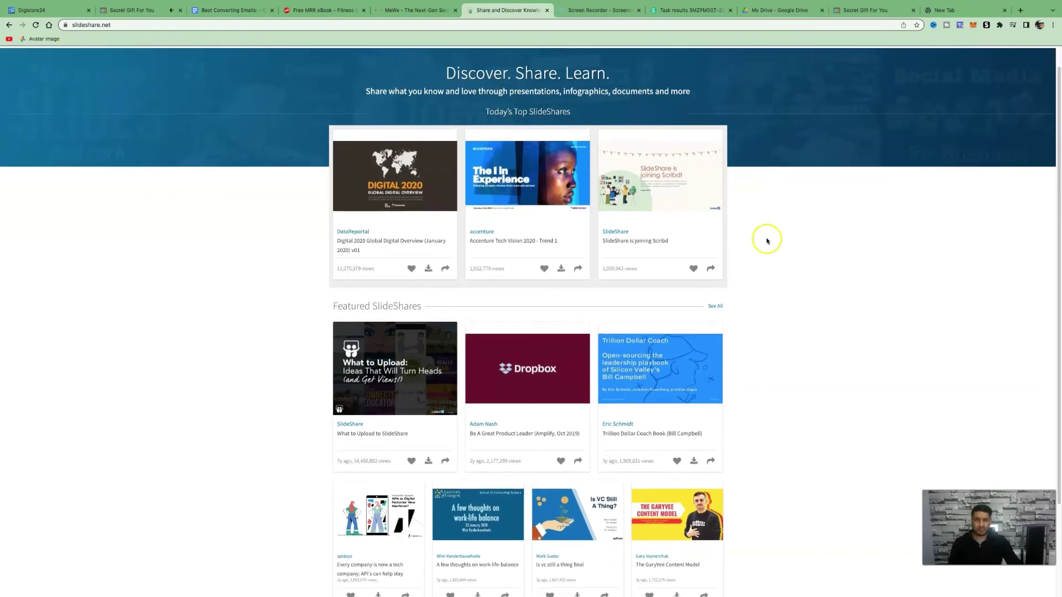
scroll(746, 327, up, 1)
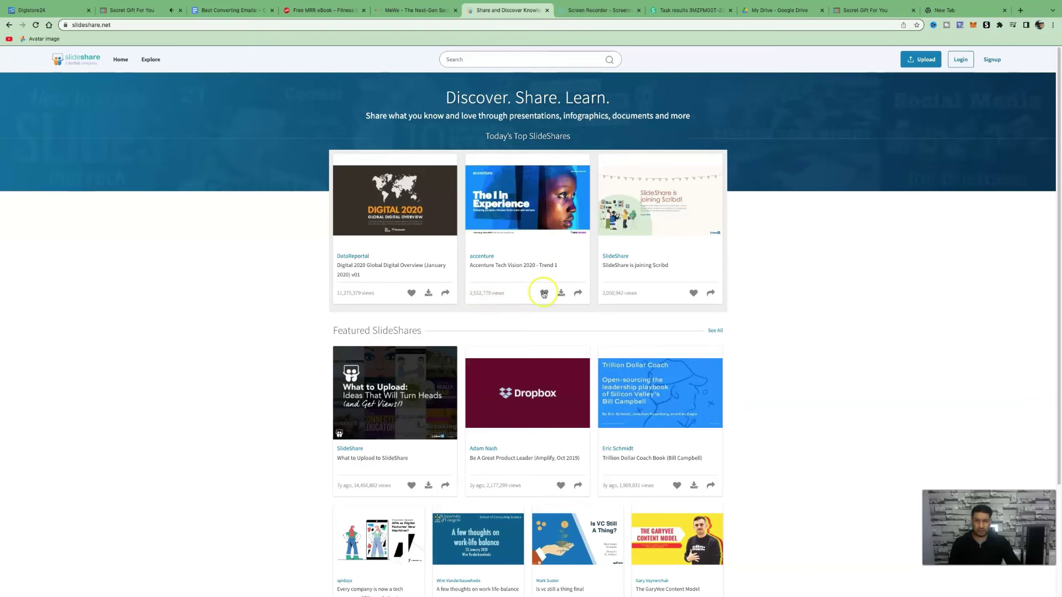
scroll(576, 268, down, 5)
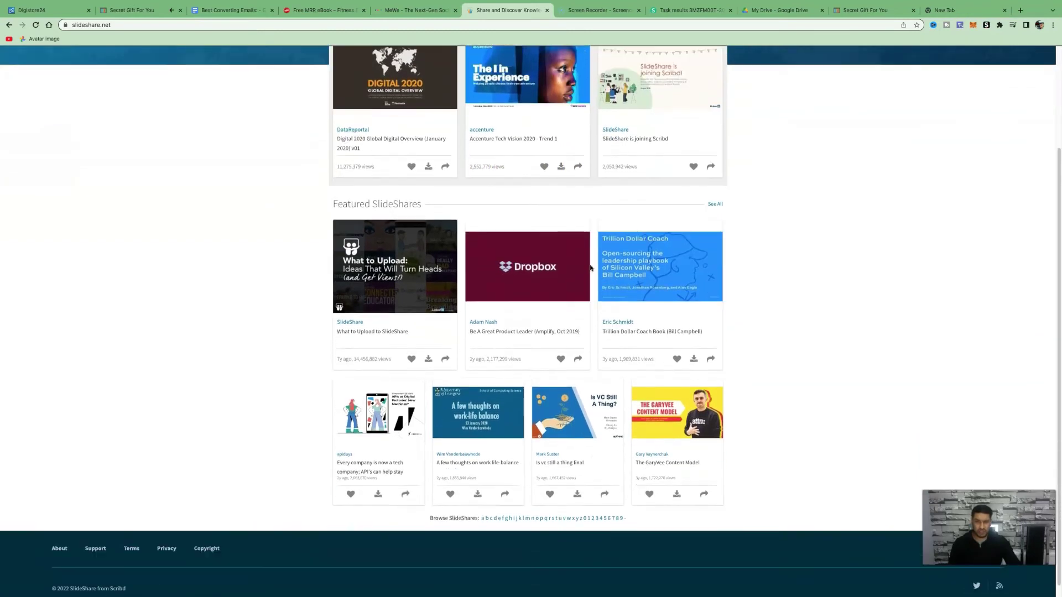
scroll(703, 271, up, 5)
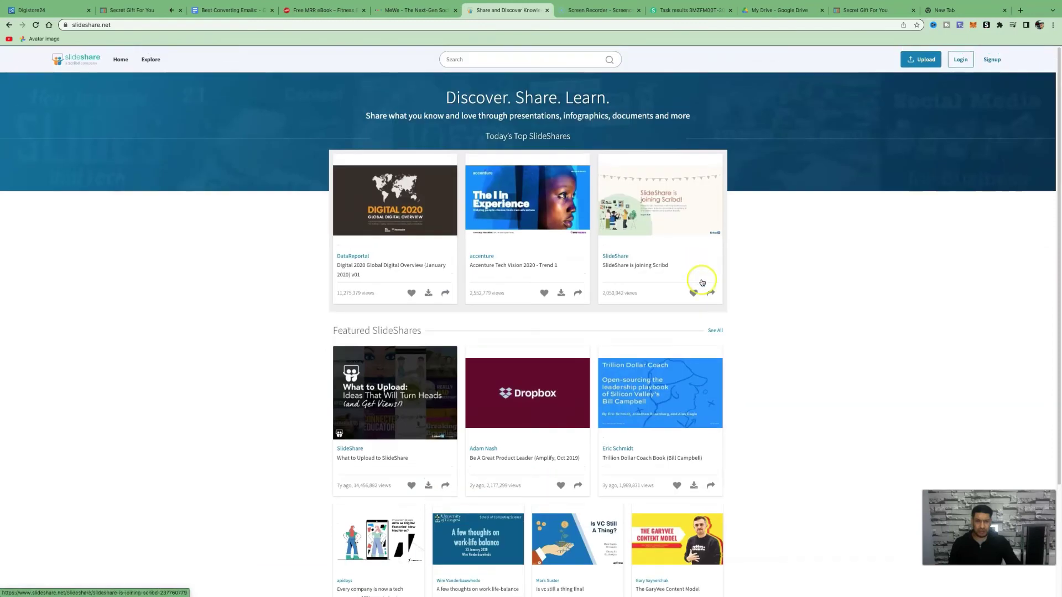
- Upload Fitness Elements 101.pdf to SlideShare and set its category to Lifestyle
click(921, 65)
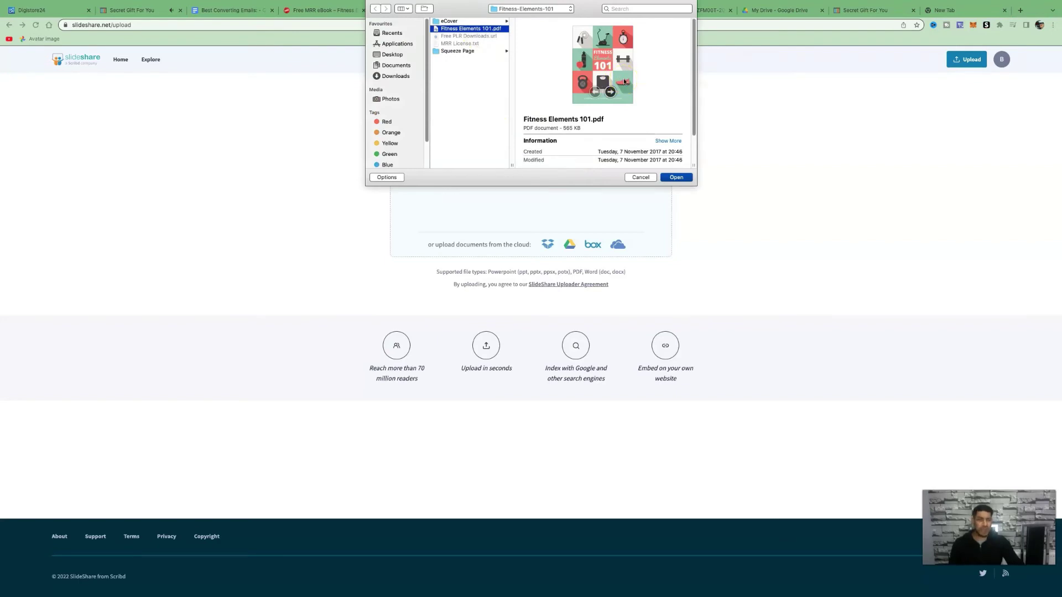
click(677, 177)
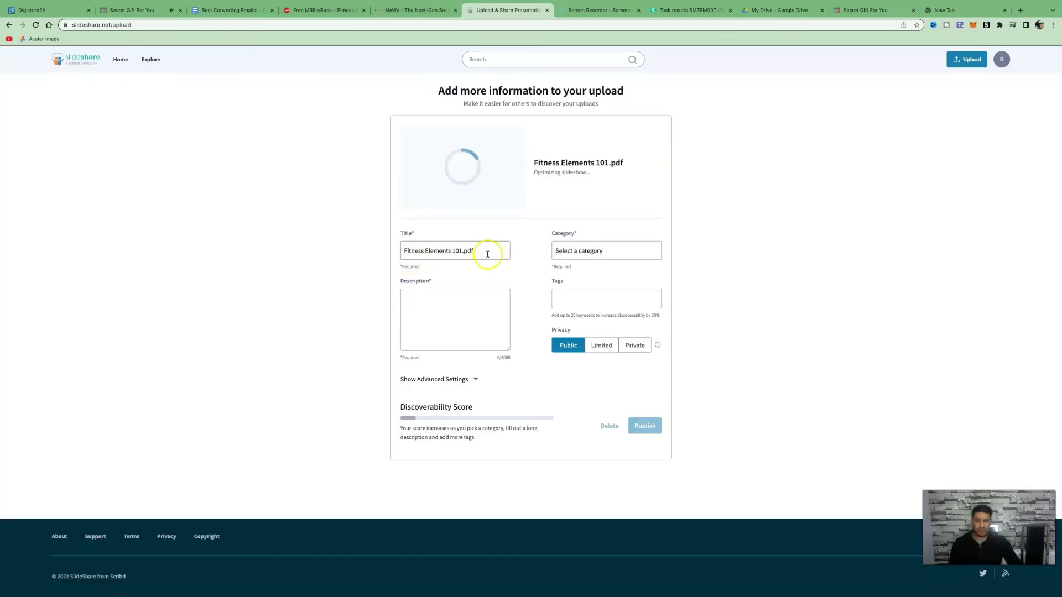
click(565, 249)
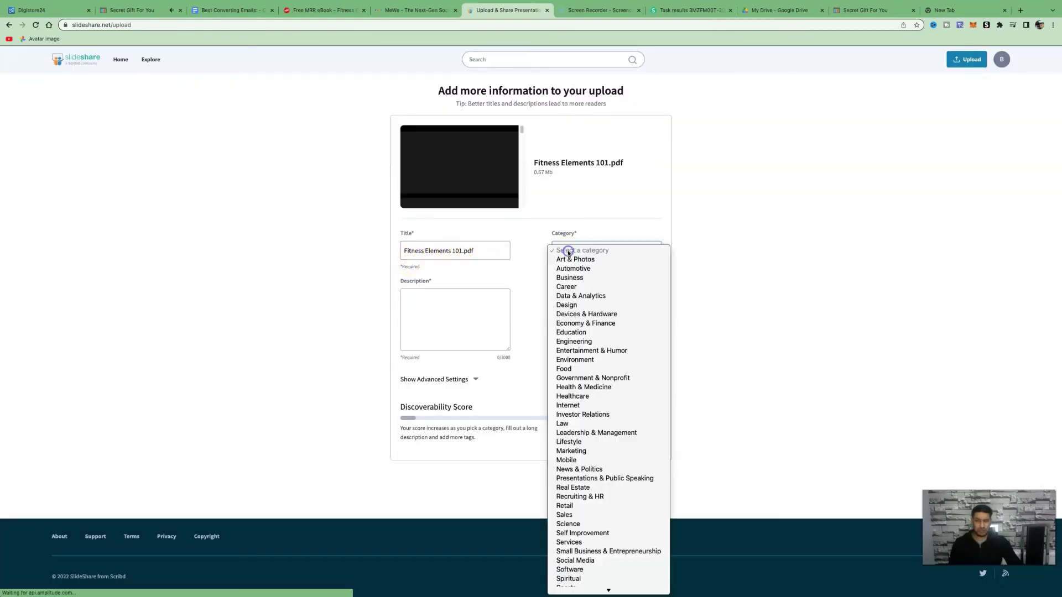
scroll(620, 346, down, 1)
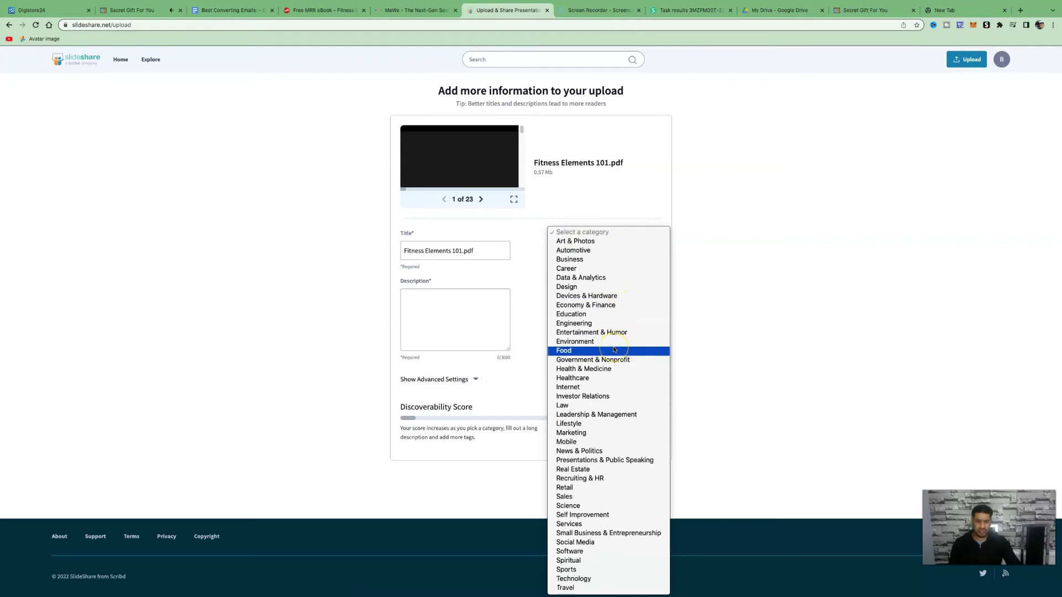
click(598, 425)
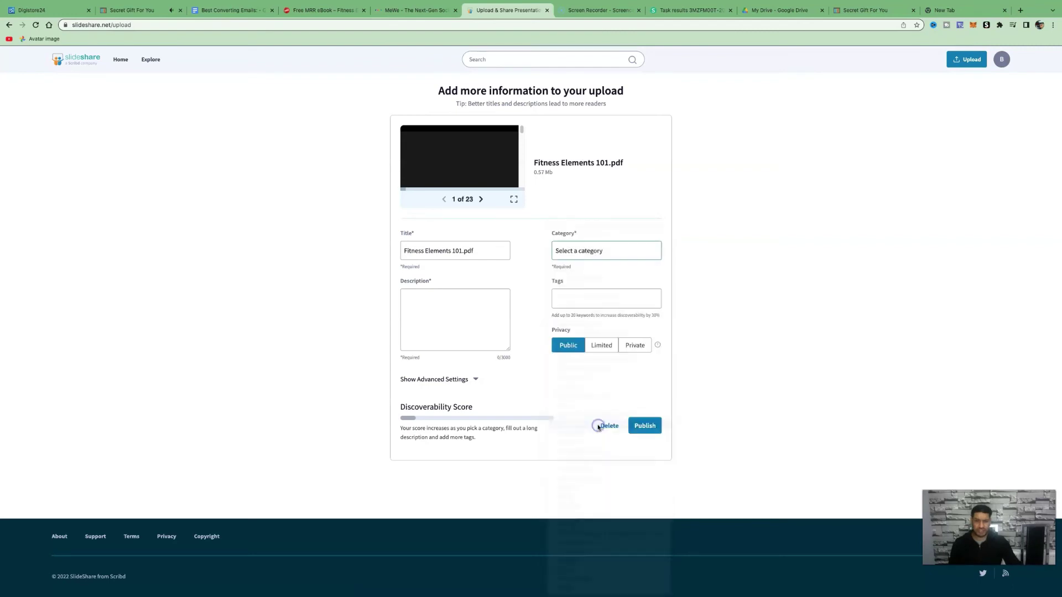
- Add the tags weightloss, healthylifestyle and FITNESS, then search 'HASH' in a new tab
click(616, 299)
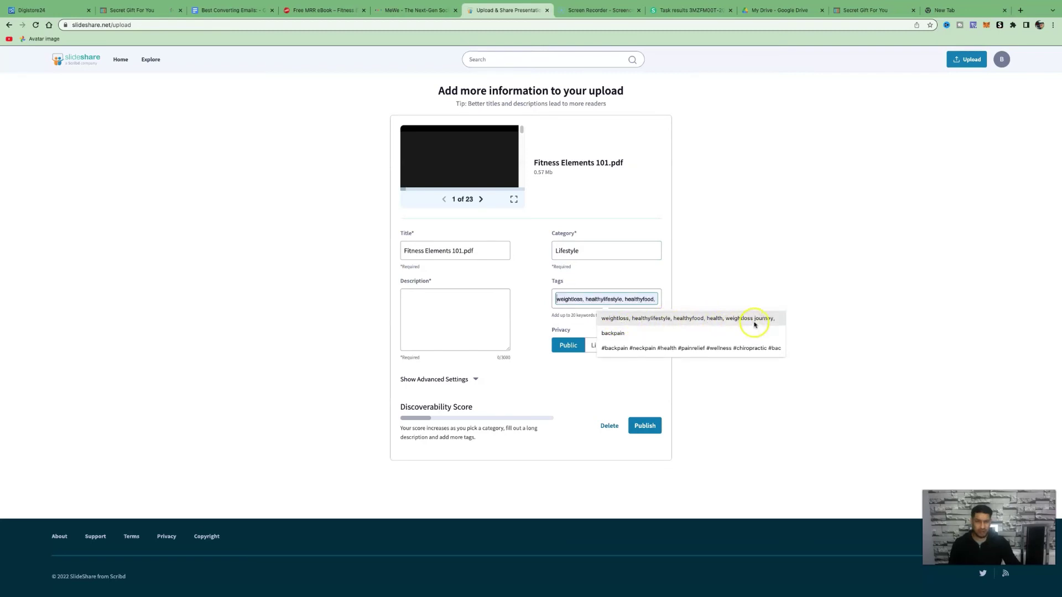
key(Escape)
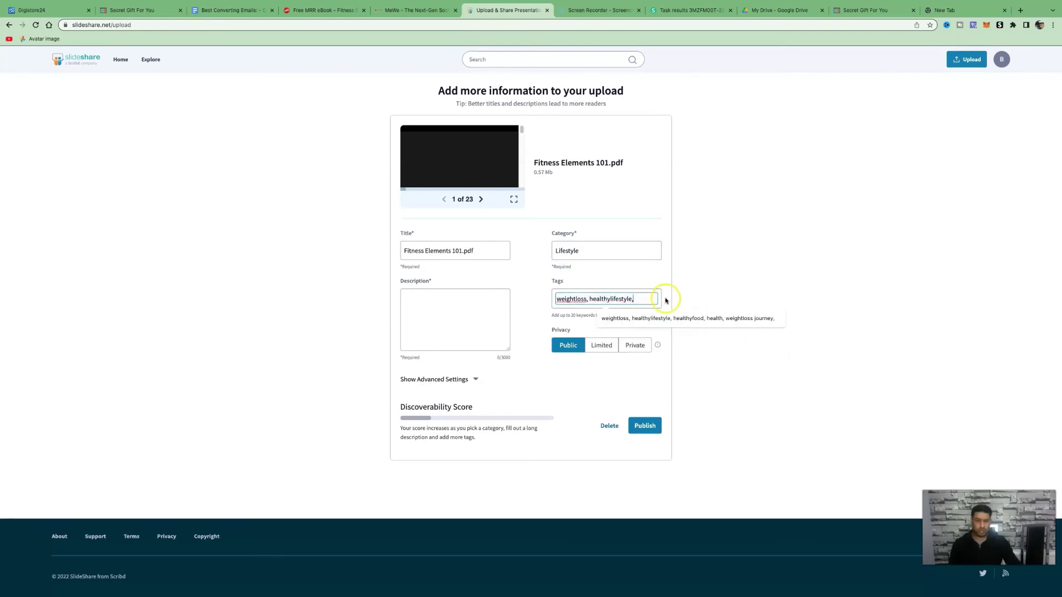
key(Return)
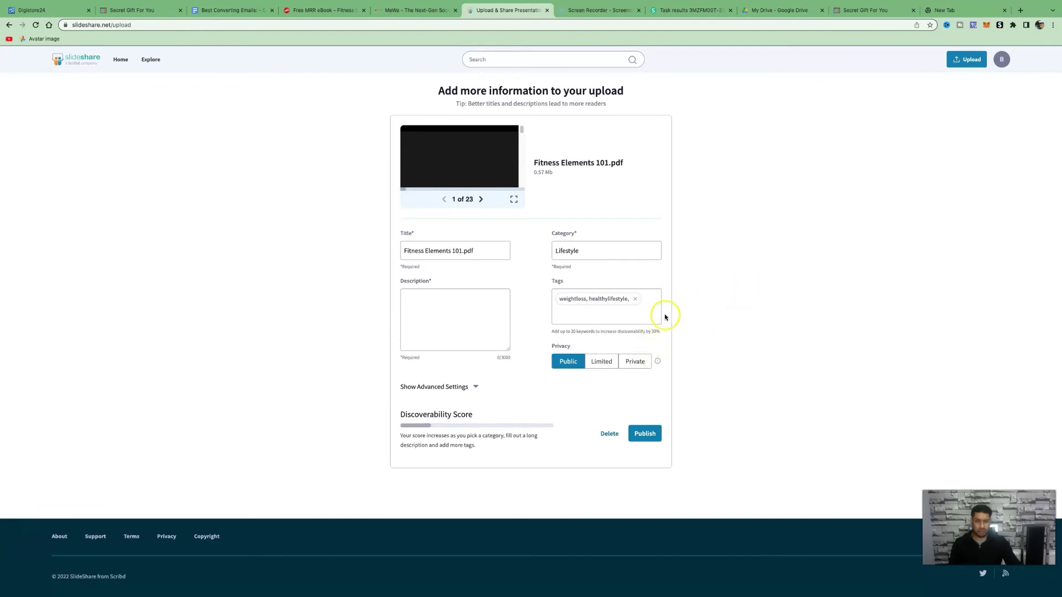
text(FITNESS)
key(Return)
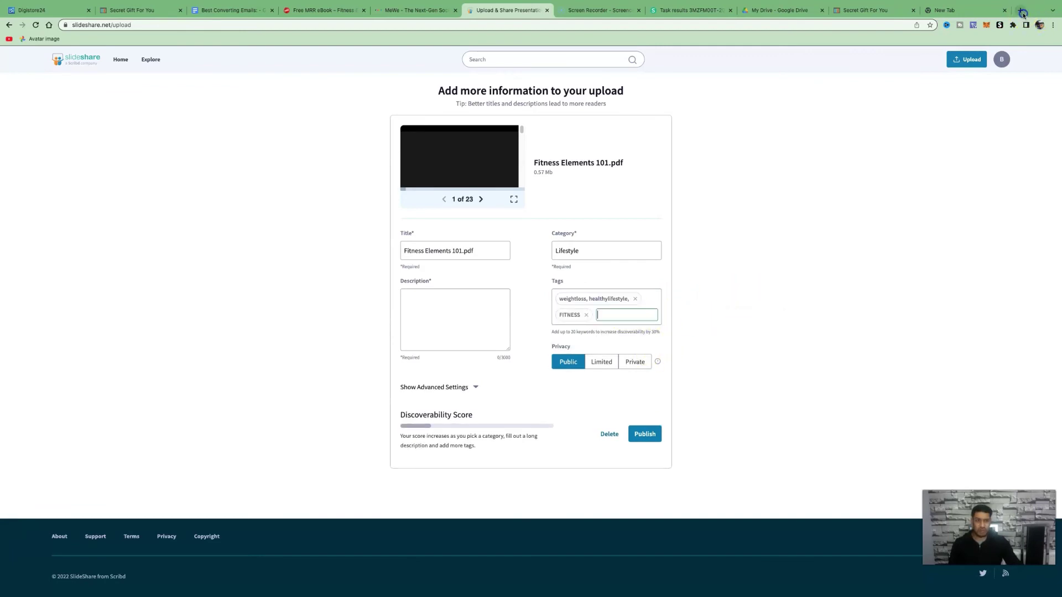
click(1023, 12)
text(HASH)
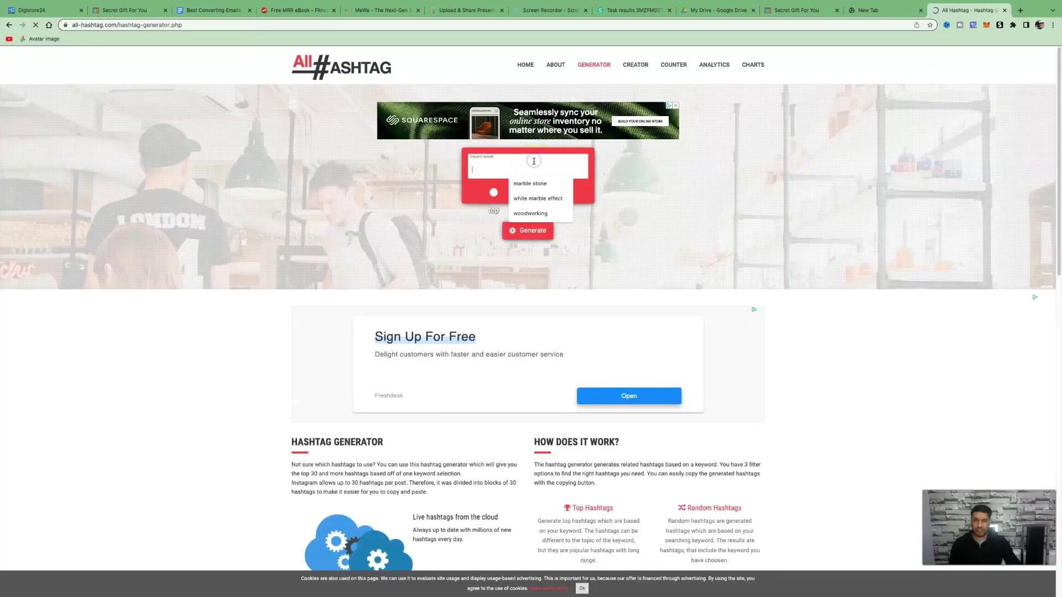
- Generate 30 weightloss hashtags on All Hashtag, copy them, and return to the SlideShare upload
click(507, 166)
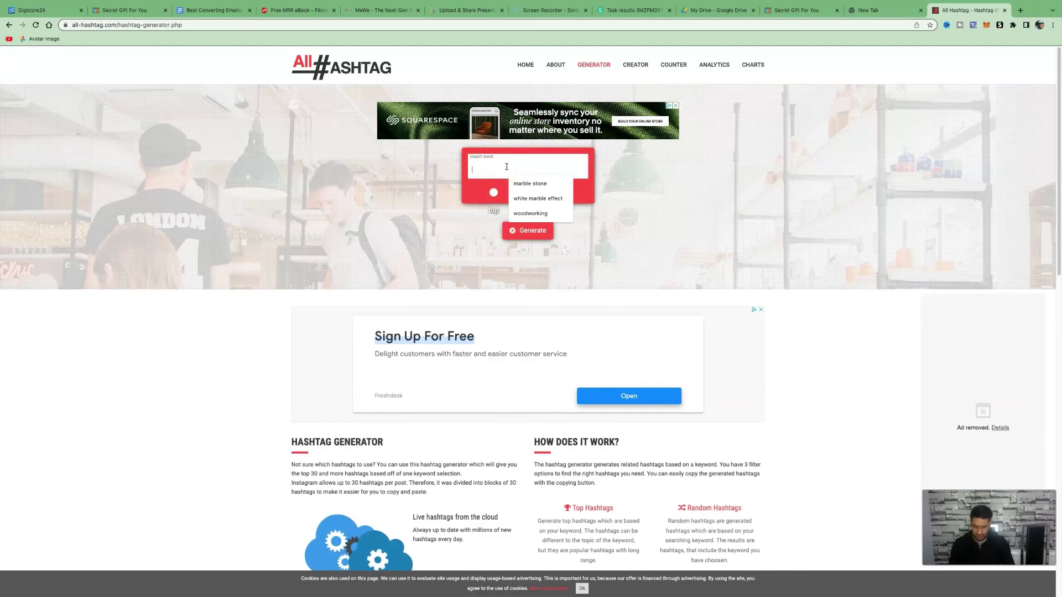
text(wei)
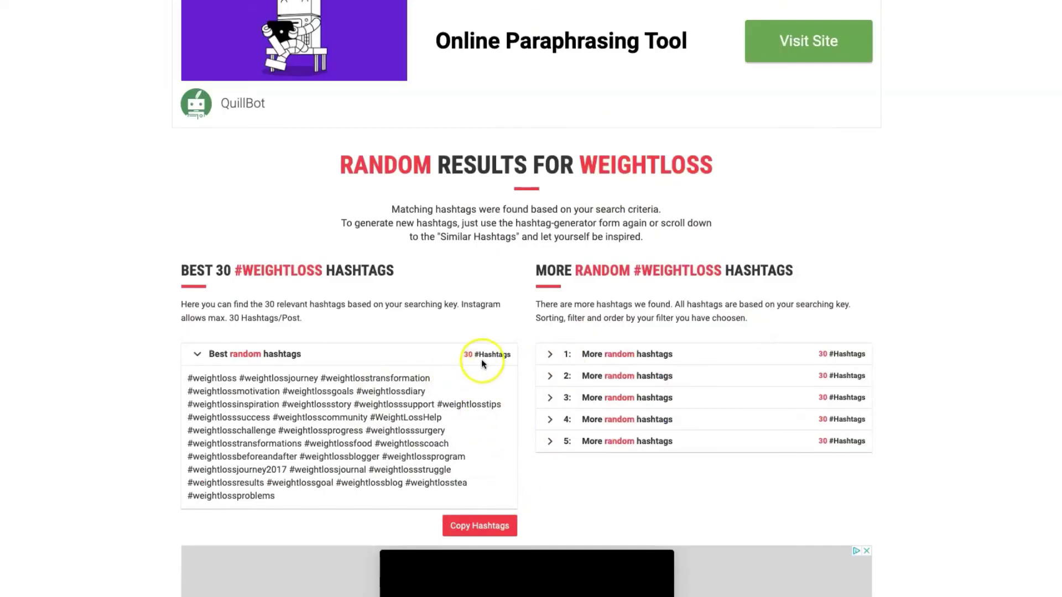
click(485, 530)
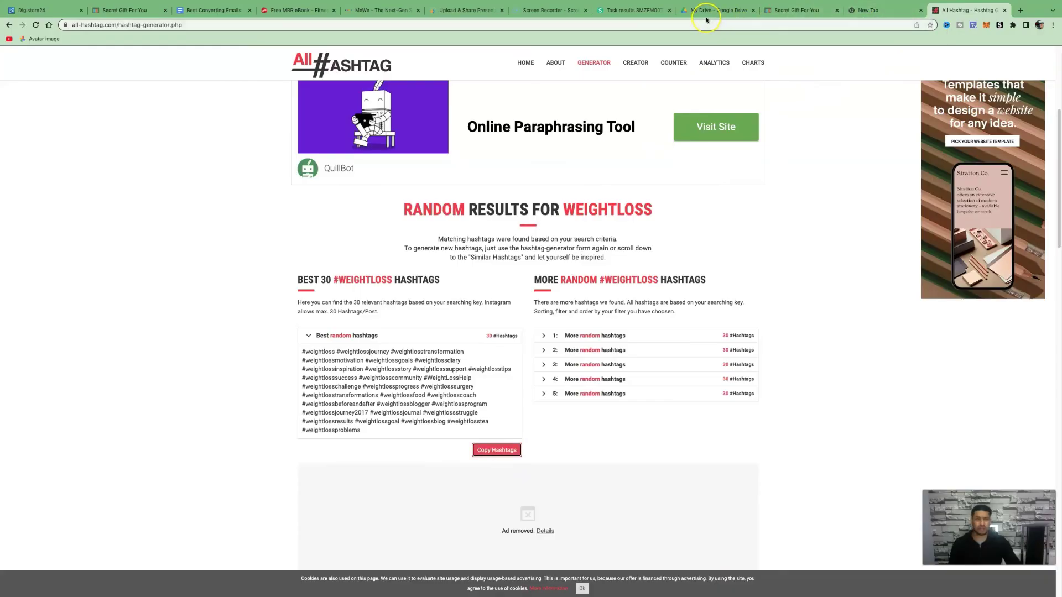
key(super+6)
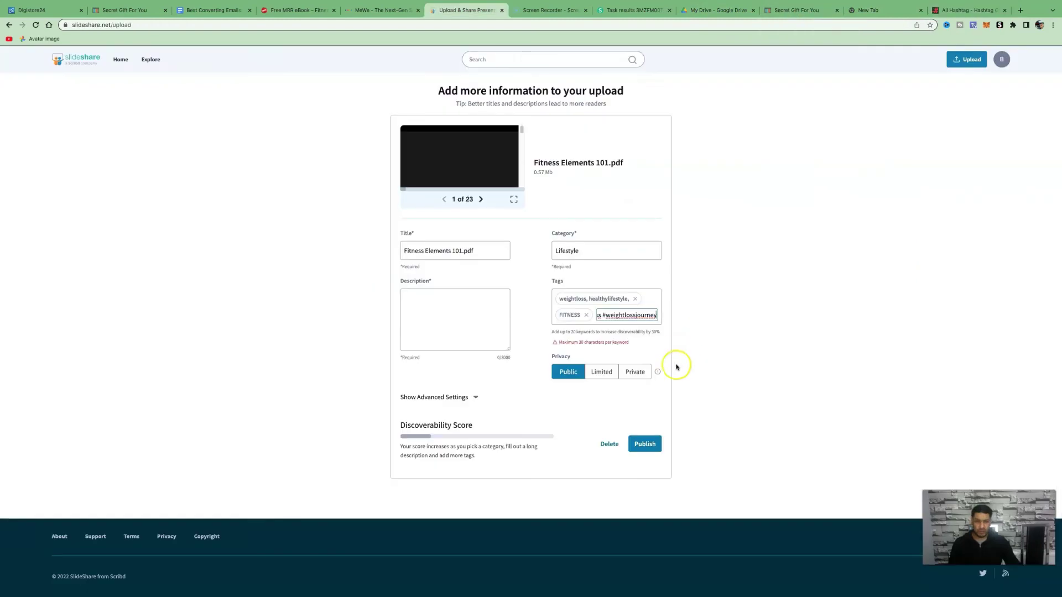
- Add the ebook's description from its page and publish Fitness Elements 101.pdf on SlideShare
click(432, 298)
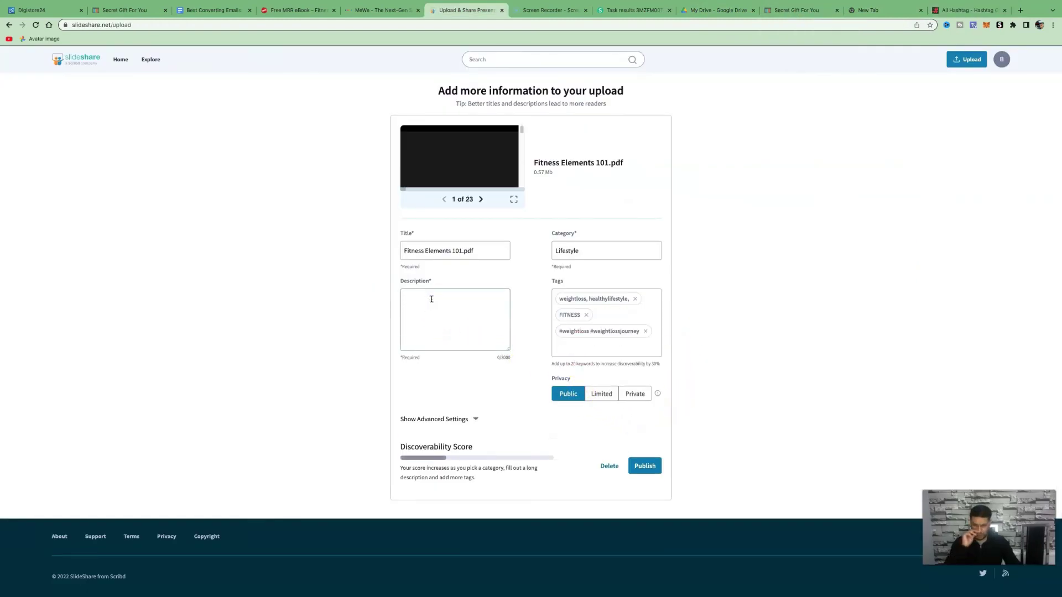
key(super+4)
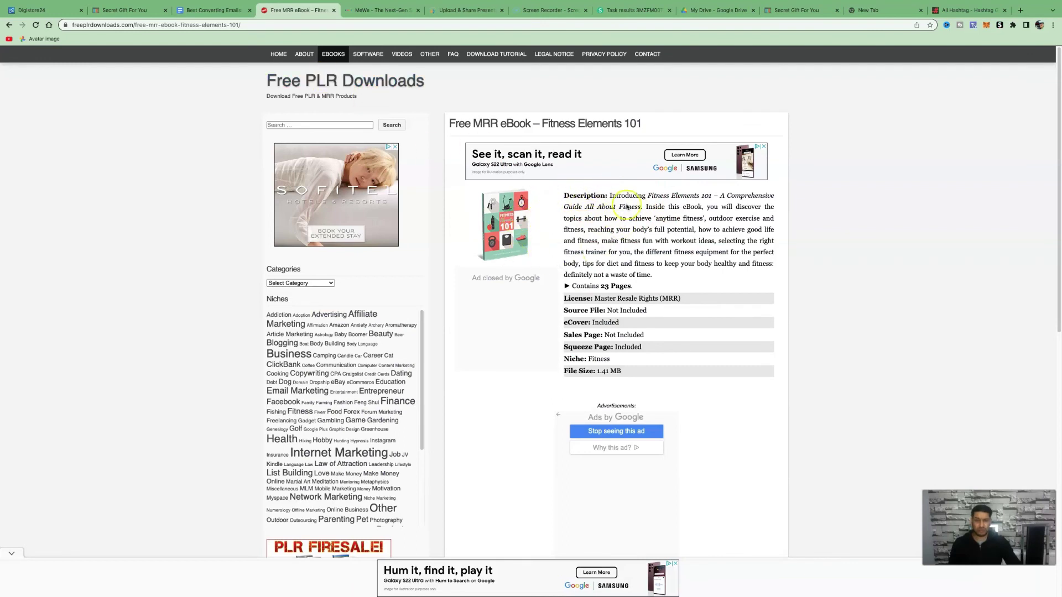
key(super+6)
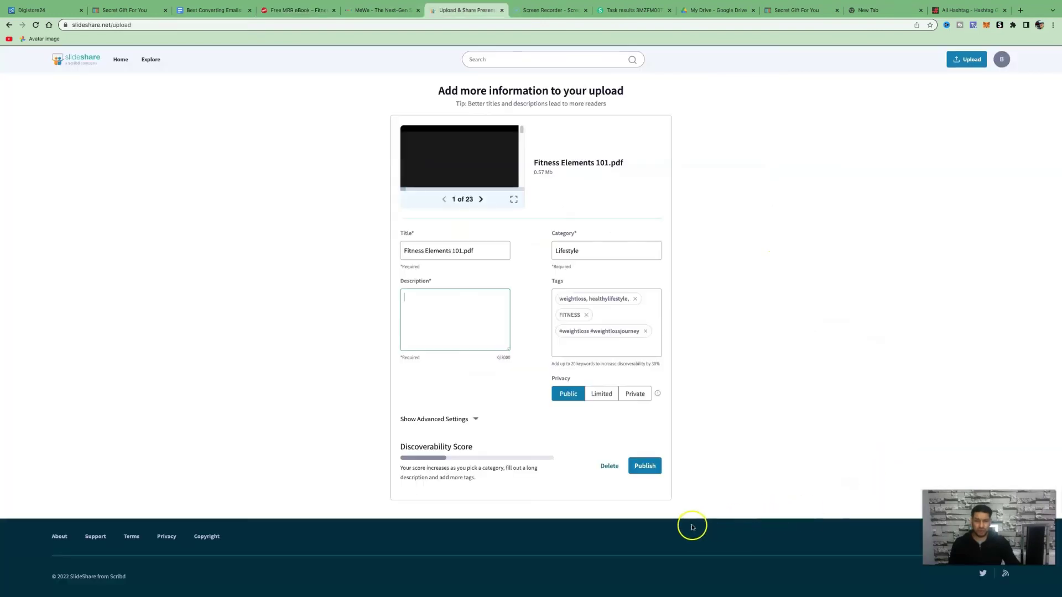
click(644, 466)
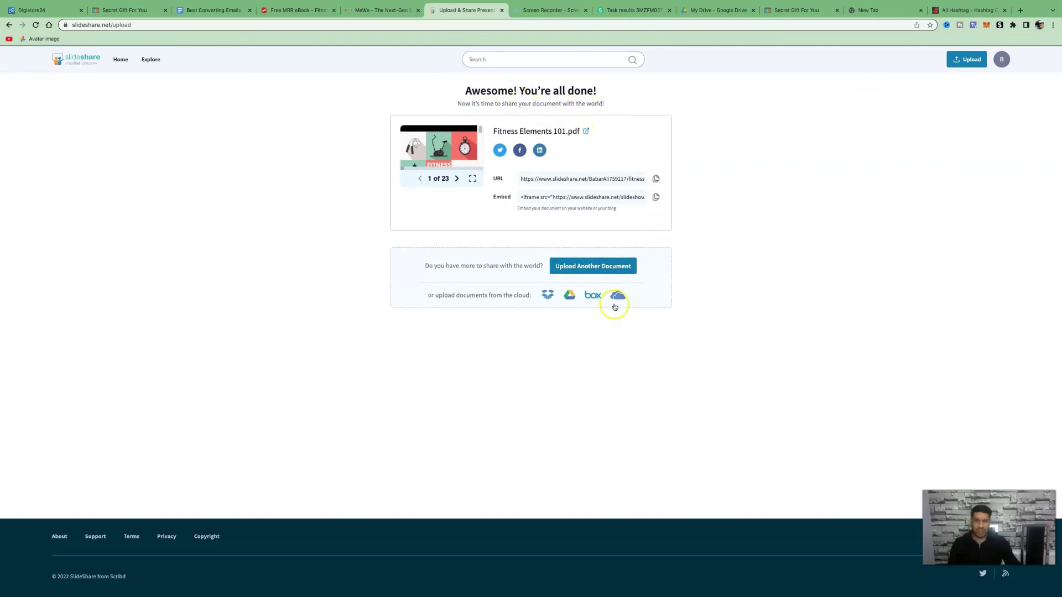
- Return to Digistore24's Fitness & Health marketplace listing and scroll through the offers
click(129, 11)
key(super+1)
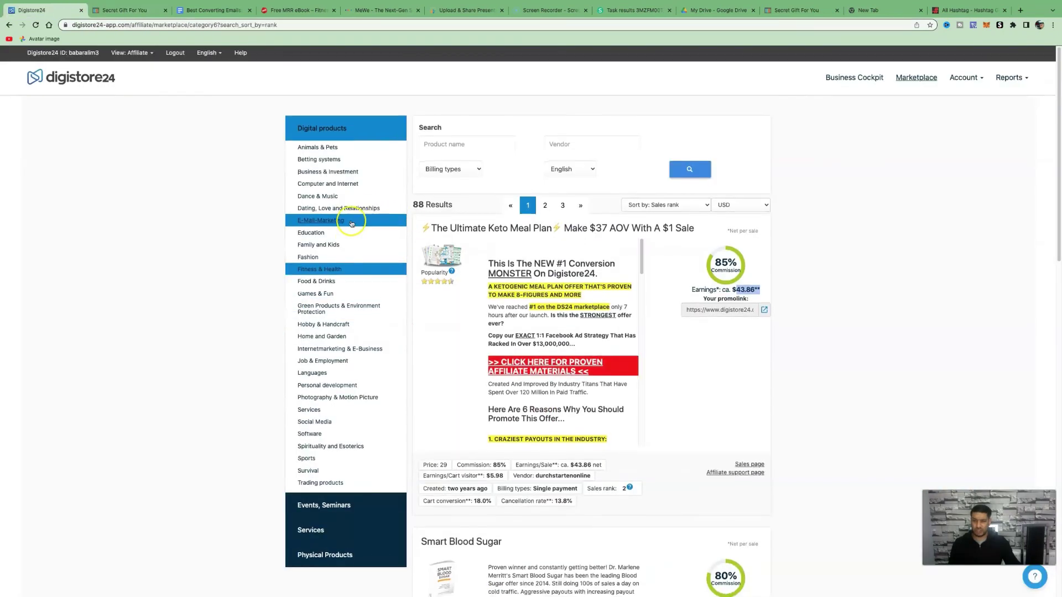
scroll(351, 223, down, 1)
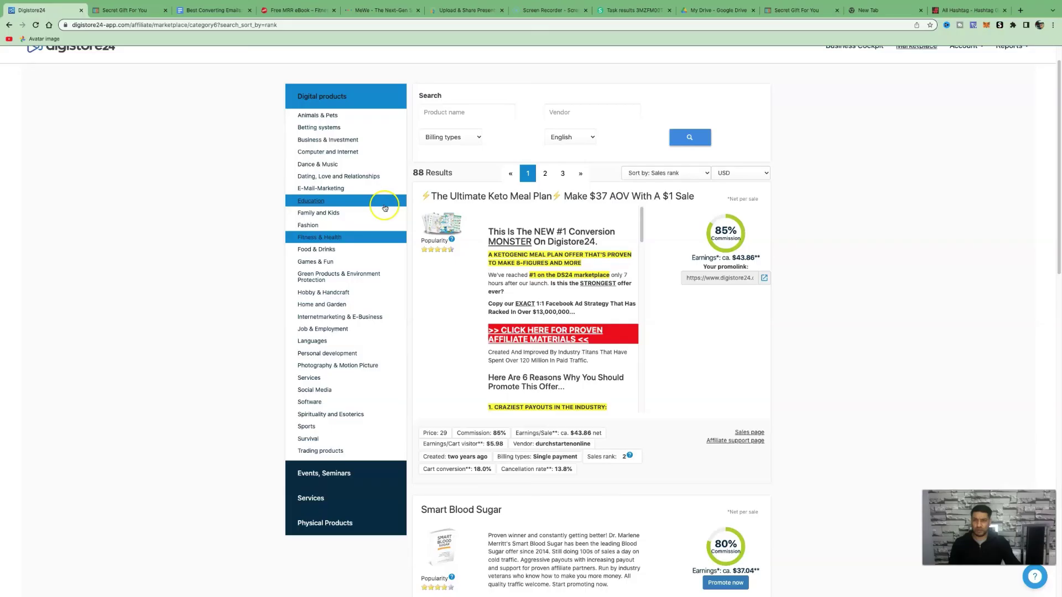
- Return to the Fitness Elements 101 MRR eBook page and scroll through its details and Niches list
click(292, 11)
scroll(439, 318, down, 2)
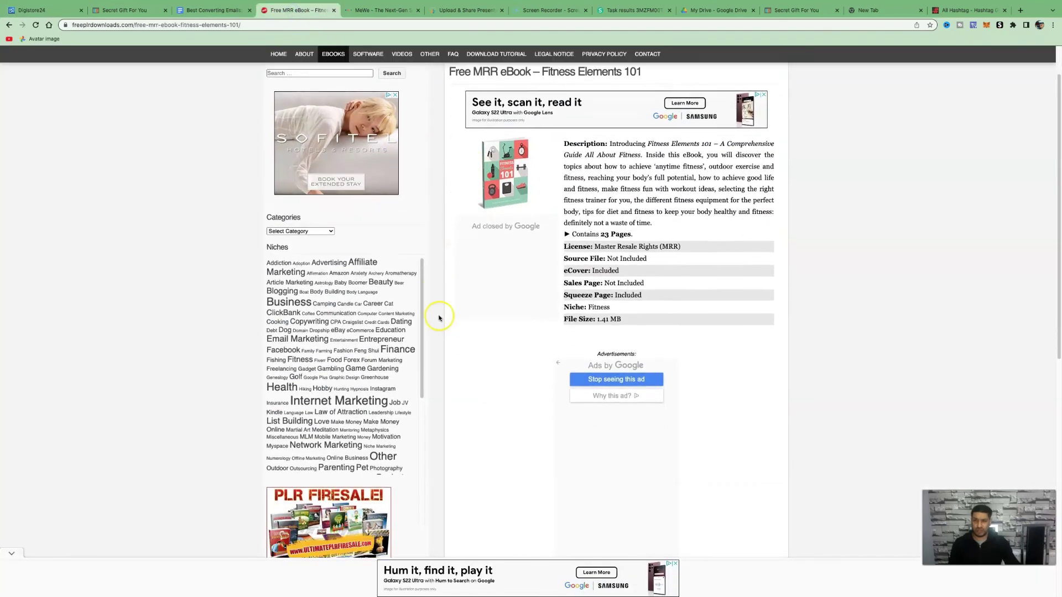
scroll(438, 318, down, 1)
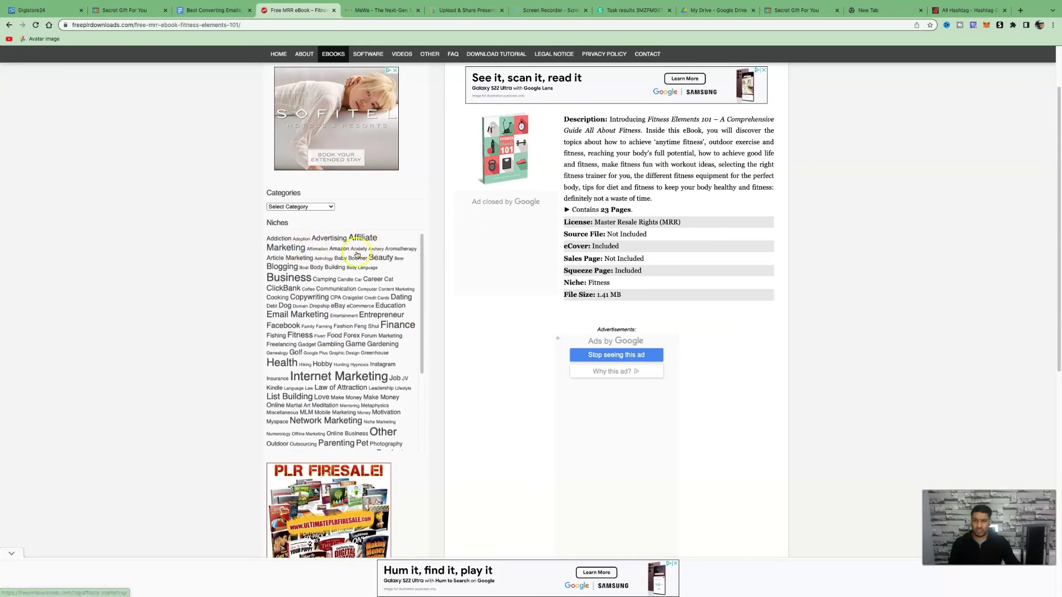
scroll(381, 260, down, 2)
scroll(398, 243, up, 2)
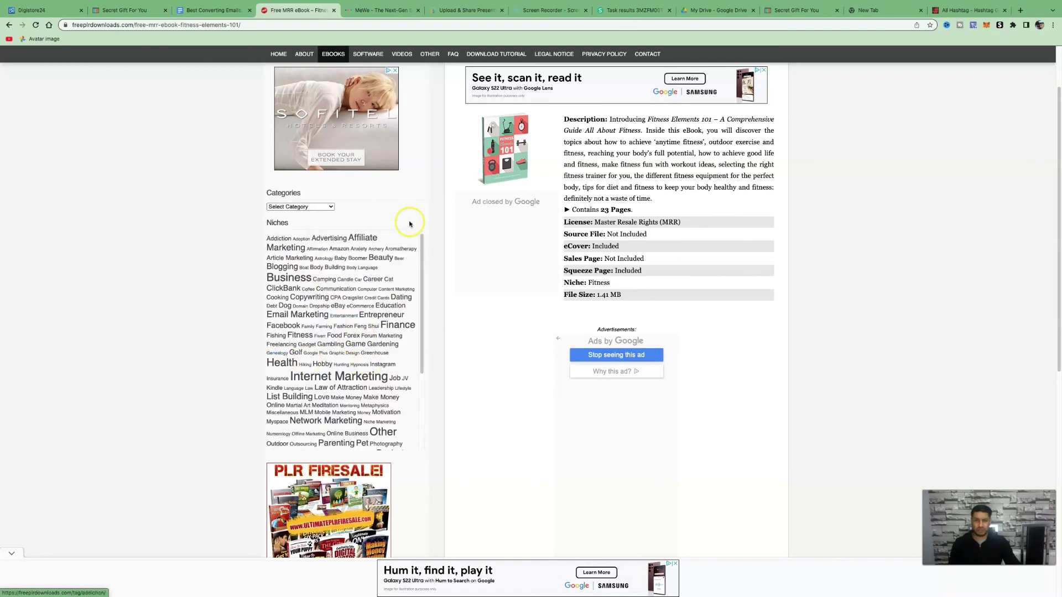